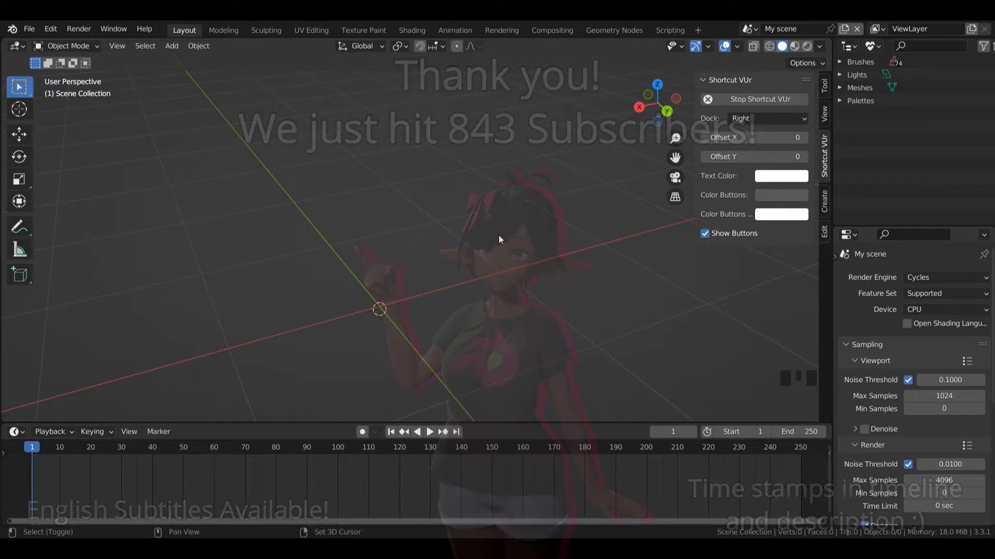
# Add a UV sphere, give it a level 1 Subdivision modifier and display its modifier settings.
pyautogui.hotkey('shift', 'a')
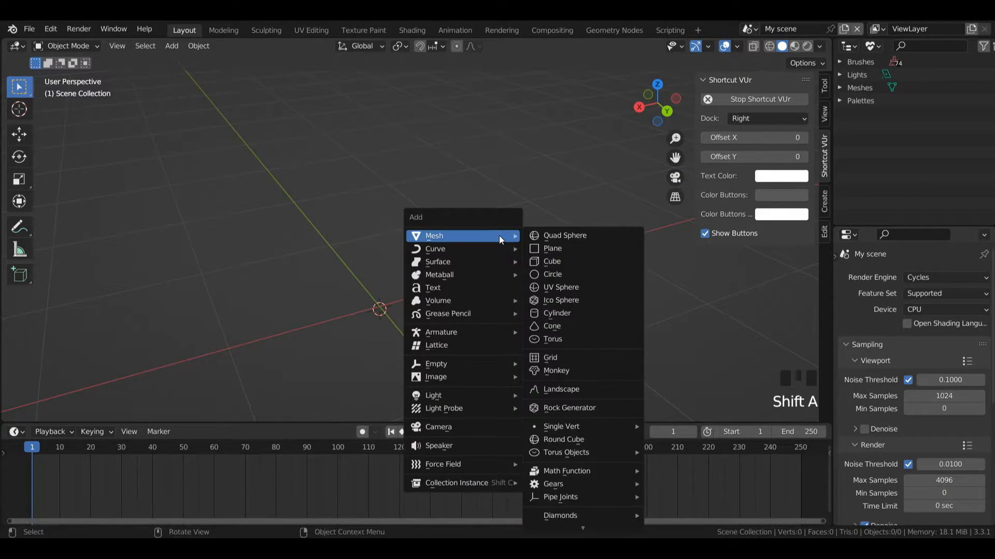
pyautogui.click(582, 287)
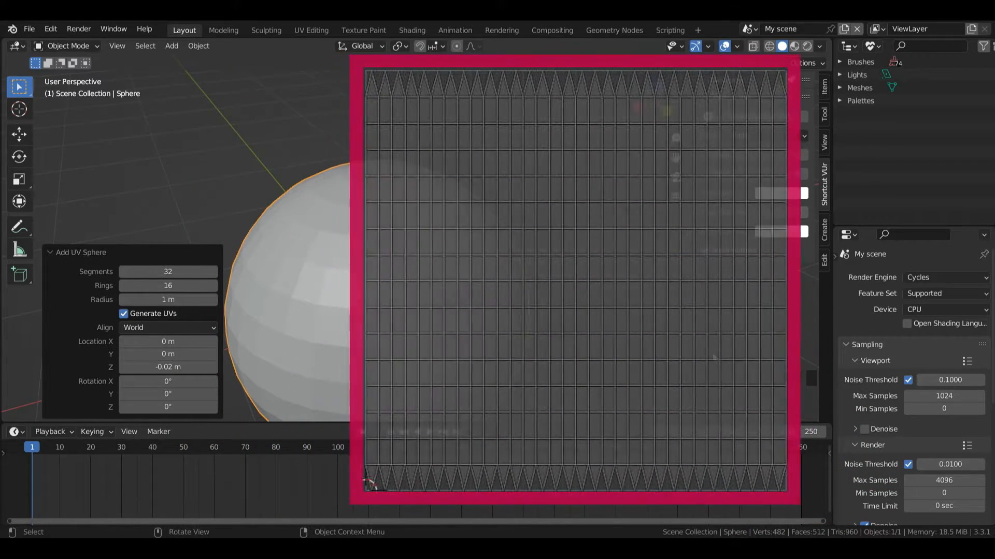
pyautogui.hotkey('ctrl', '1')
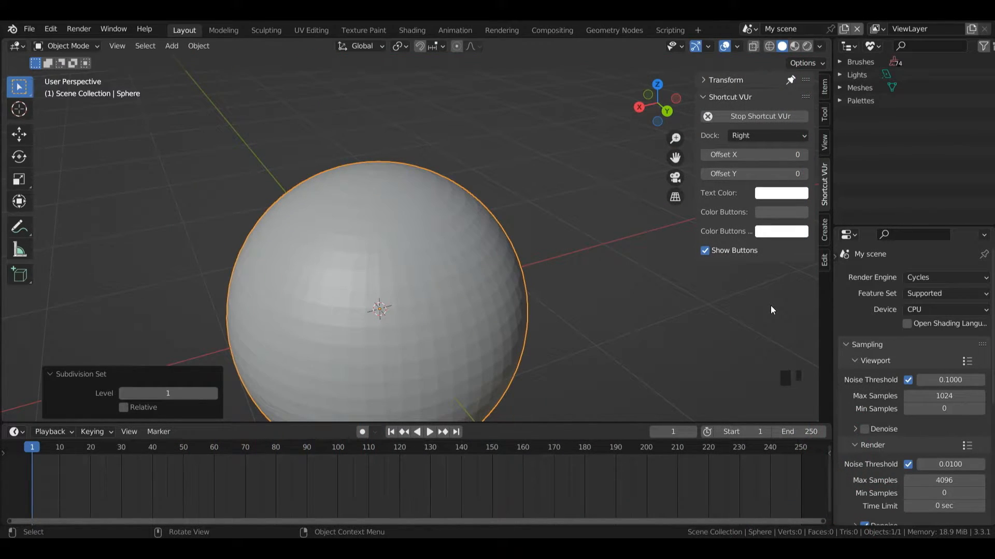
pyautogui.click(834, 257)
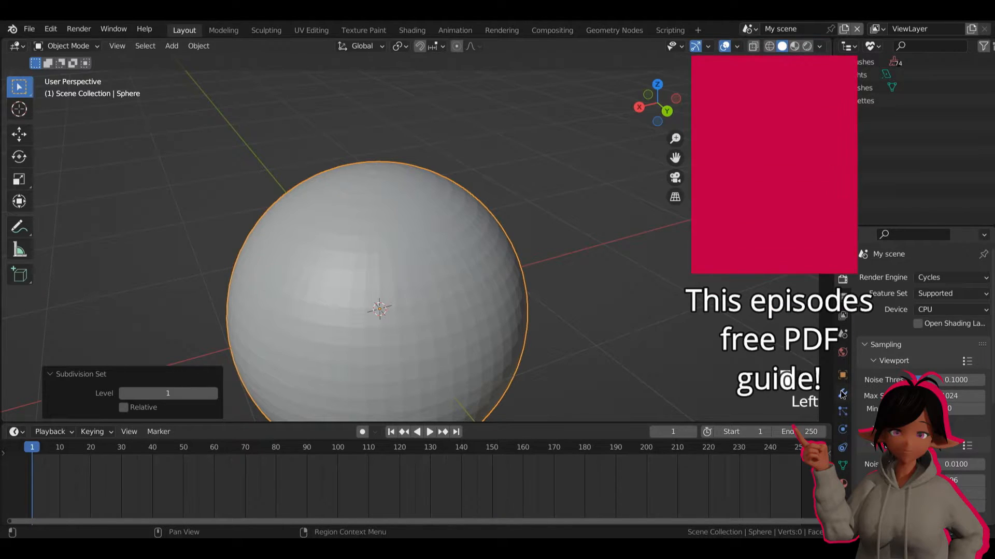
pyautogui.click(843, 394)
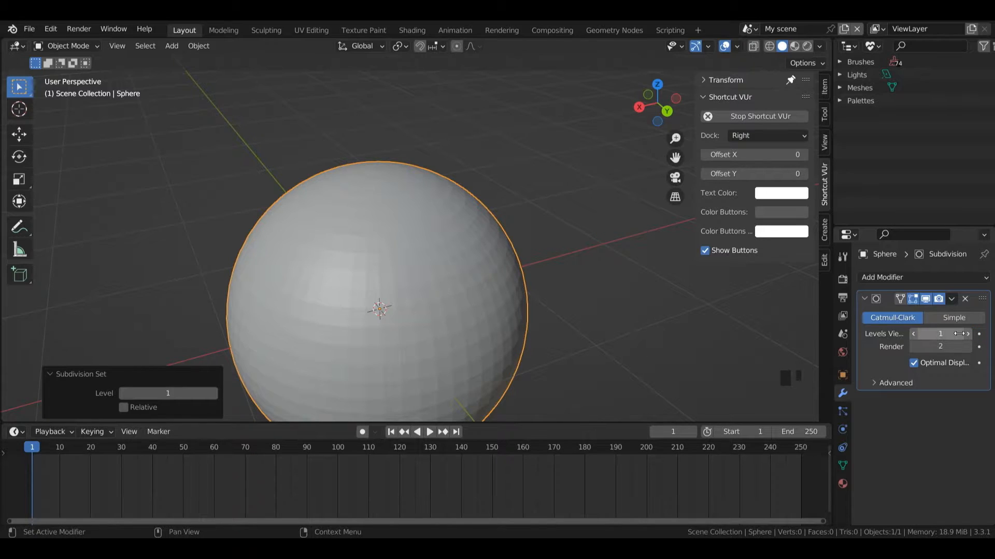
# Shade the sphere smooth.
pyautogui.rightClick(408, 235)
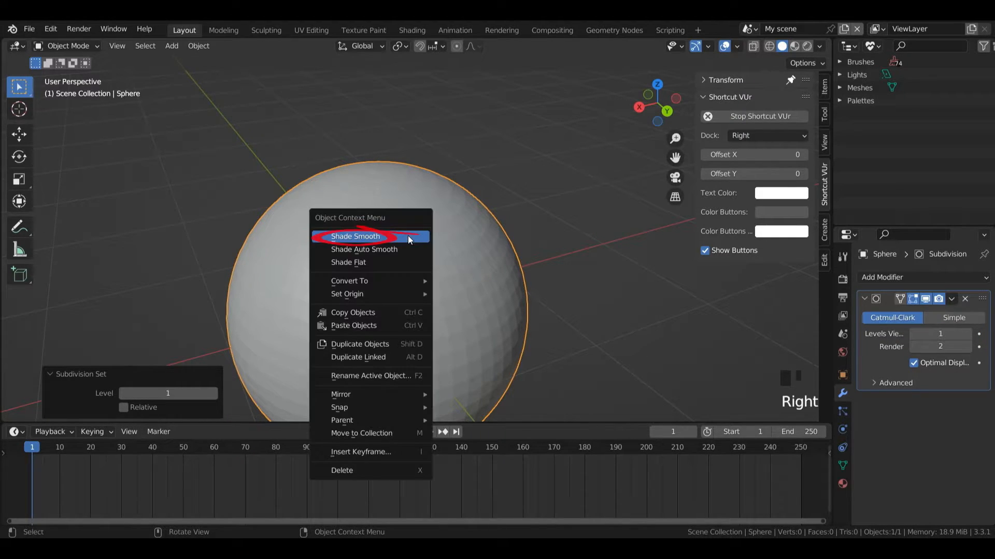
pyautogui.click(388, 240)
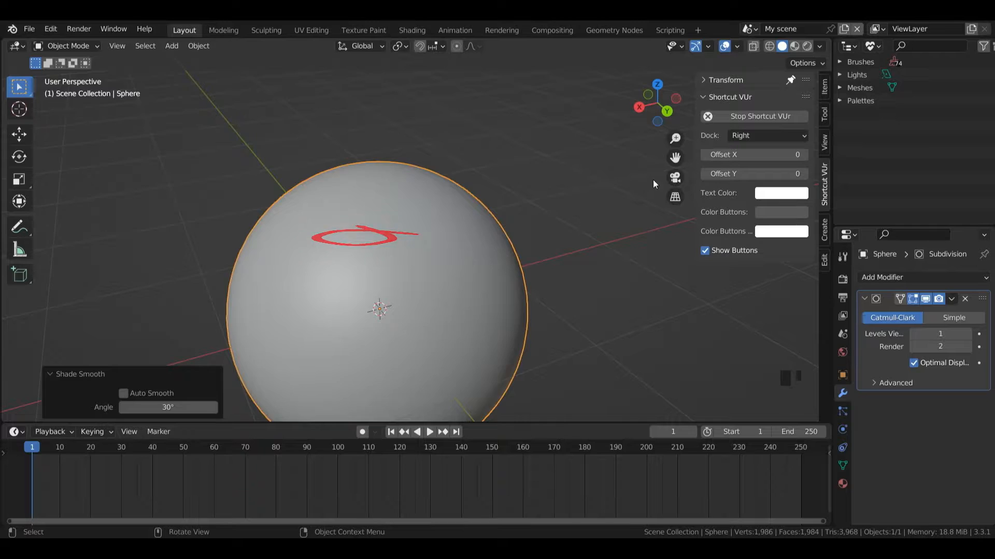
# Add a cube and move it about -3.94 m along the X axis, clear of the sphere.
pyautogui.moveTo(678, 159); pyautogui.dragTo(595, 174)
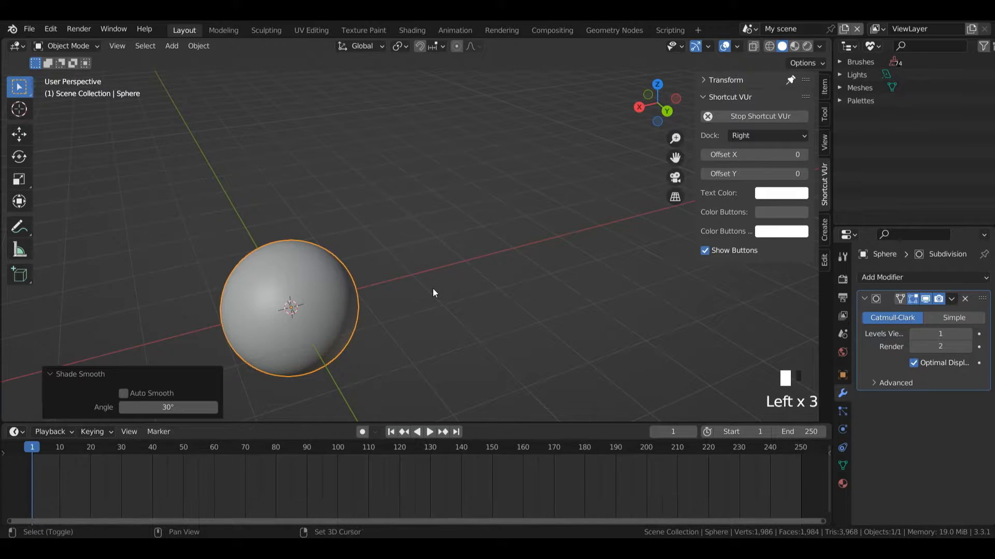
pyautogui.hotkey('shift', 'a')
pyautogui.moveTo(431, 277)
pyautogui.click(524, 308)
pyautogui.press('g')
pyautogui.press('x')
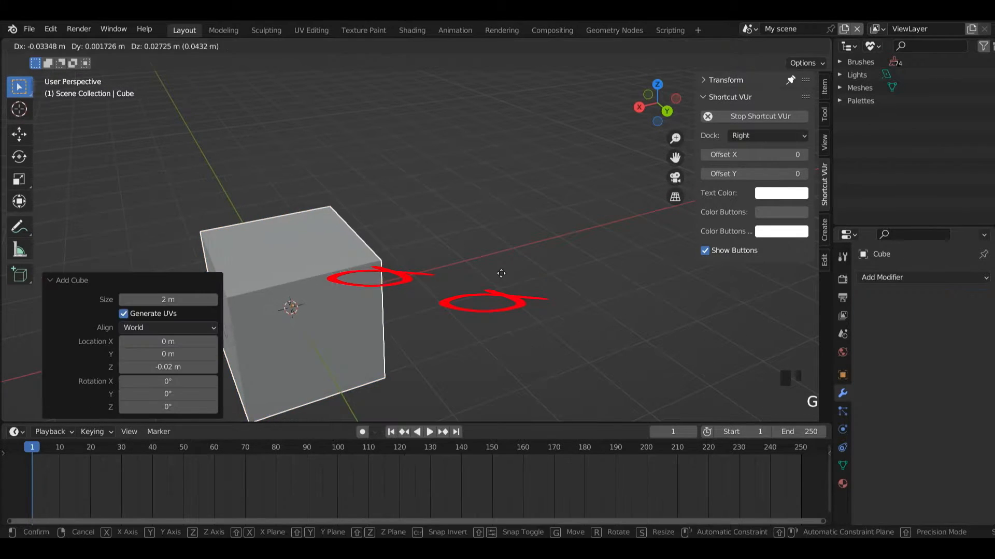
pyautogui.click(715, 217)
# Scale the cube by 0.5 along the Y axis and collapse the operation settings.
pyautogui.press('s')
pyautogui.write('y.5')
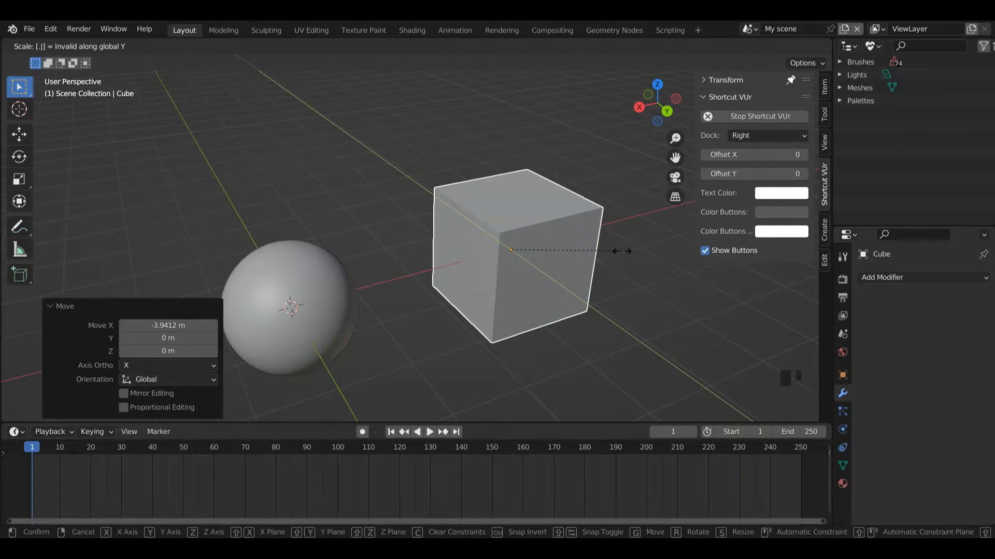
pyautogui.press('Return')
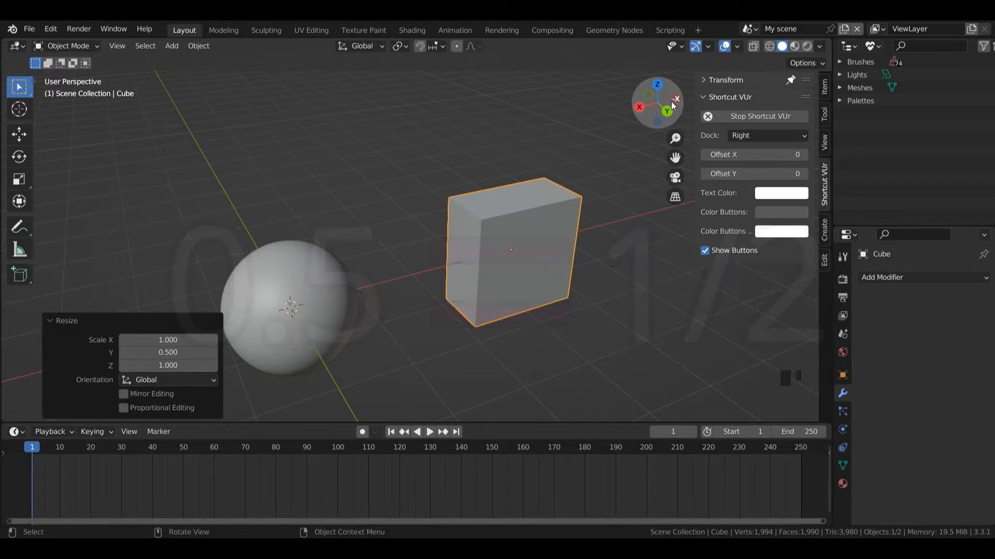
pyautogui.click(60, 323)
# Enlarge the cube uniformly and raise it along the Z axis.
pyautogui.press('s')
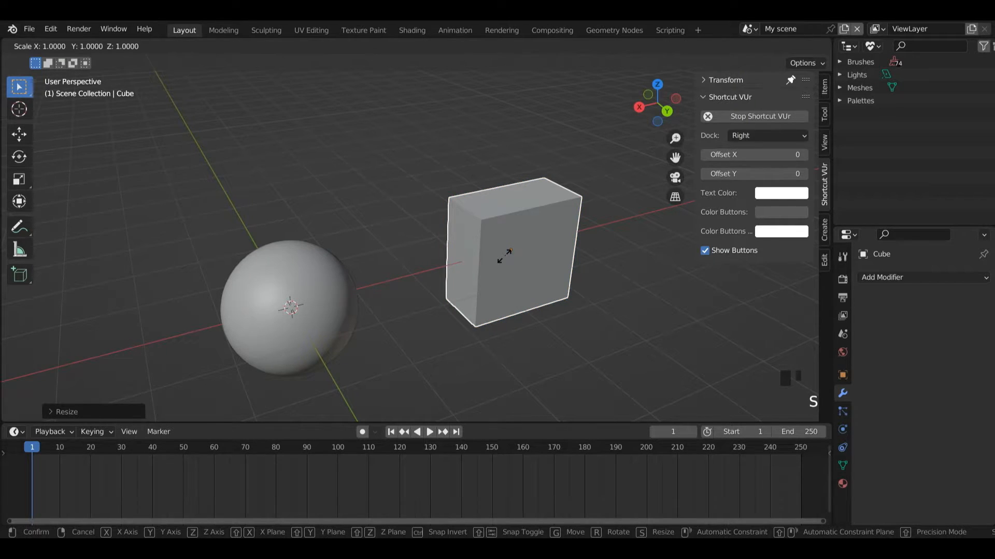
pyautogui.click(564, 280)
pyautogui.press('g')
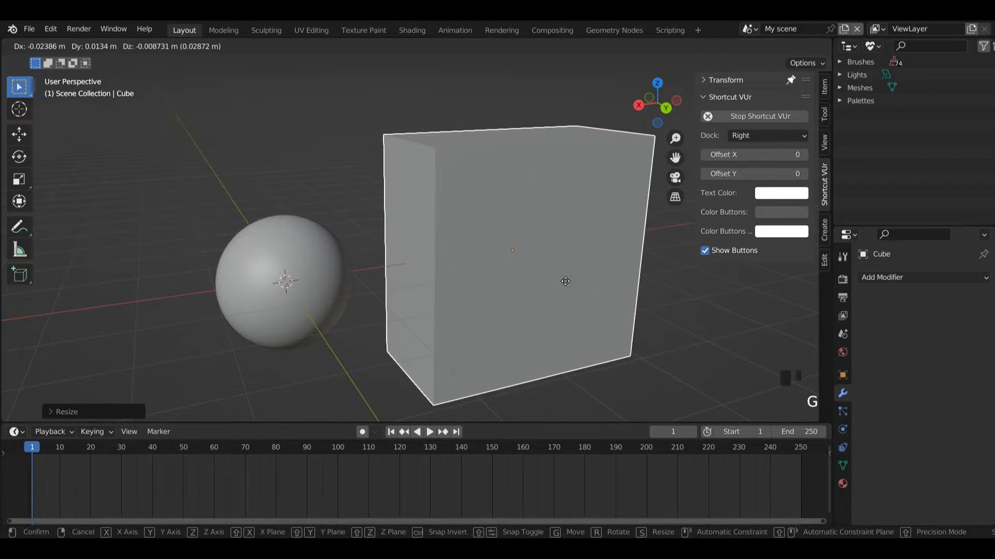
pyautogui.press('z')
pyautogui.click(559, 218)
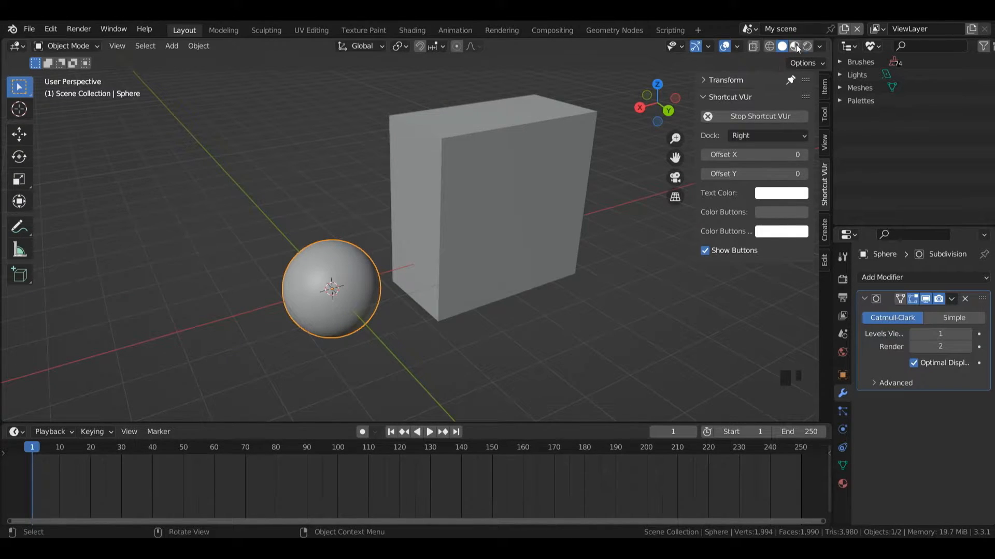
# Switch the viewport to Material Preview shading and turn the enlarged timeline area into a Shader Editor.
pyautogui.click(795, 47)
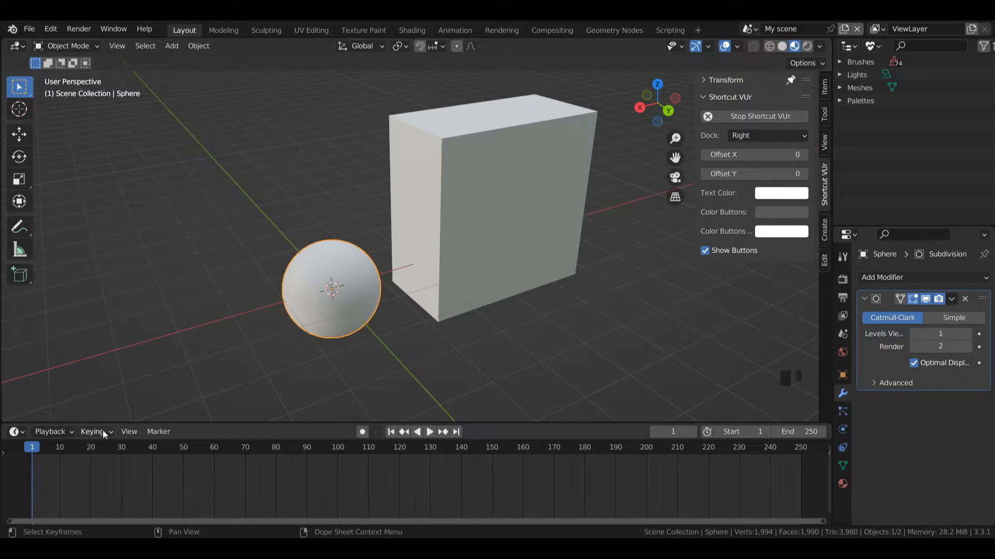
pyautogui.moveTo(116, 423); pyautogui.dragTo(113, 363)
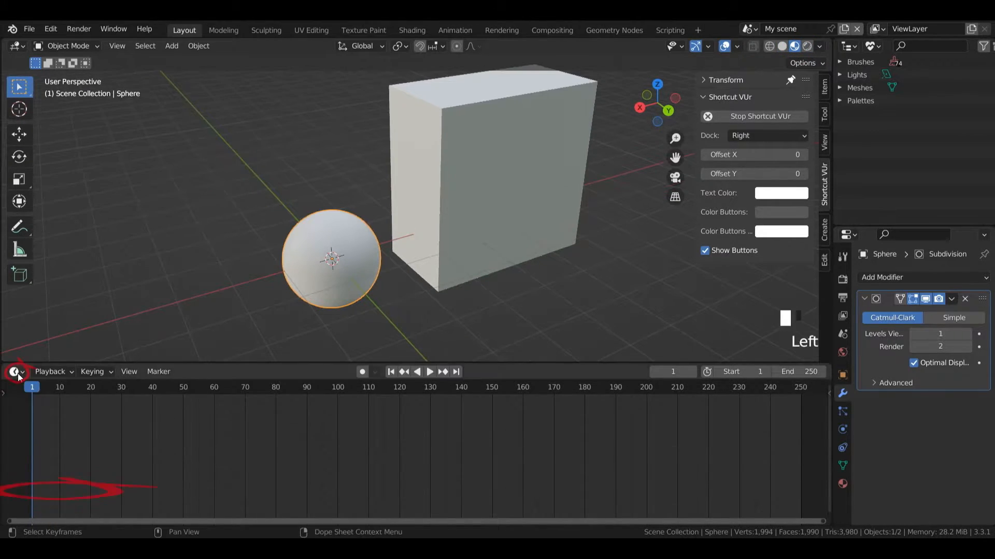
pyautogui.click(18, 372)
pyautogui.click(50, 491)
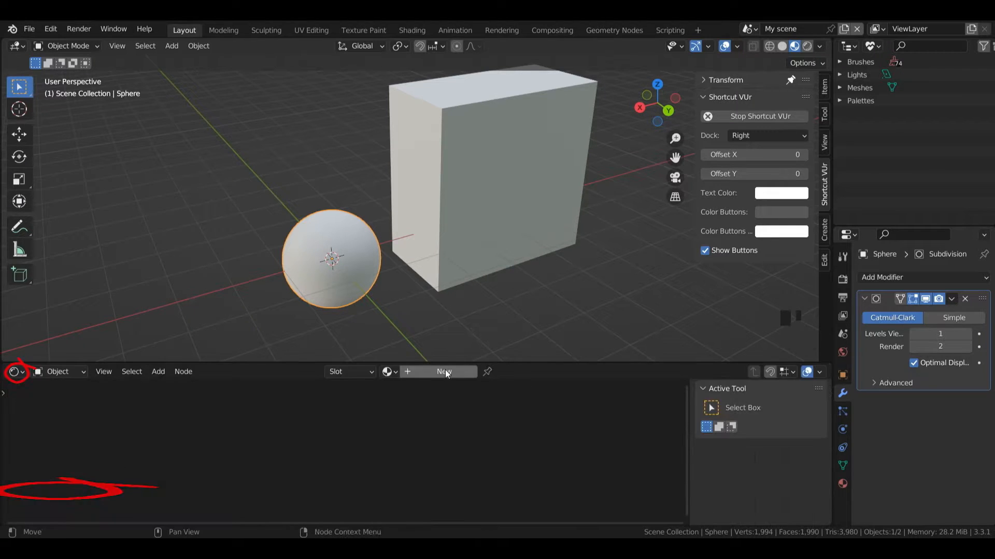
# Create a new material for the sphere and name it Brick.
pyautogui.click(443, 372)
pyautogui.click(417, 371)
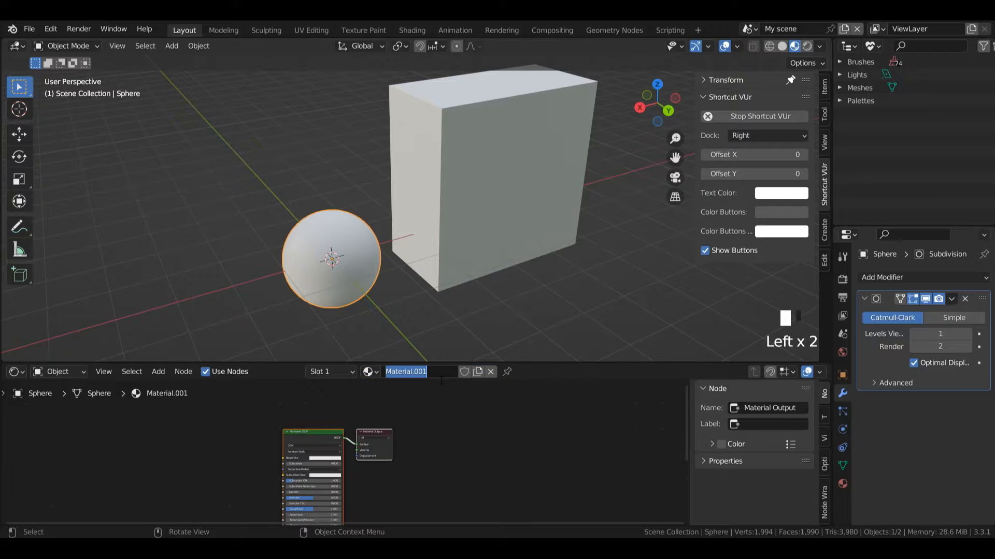
pyautogui.write('Bric')
# Assign the existing Brick material to the cube.
pyautogui.click(481, 224)
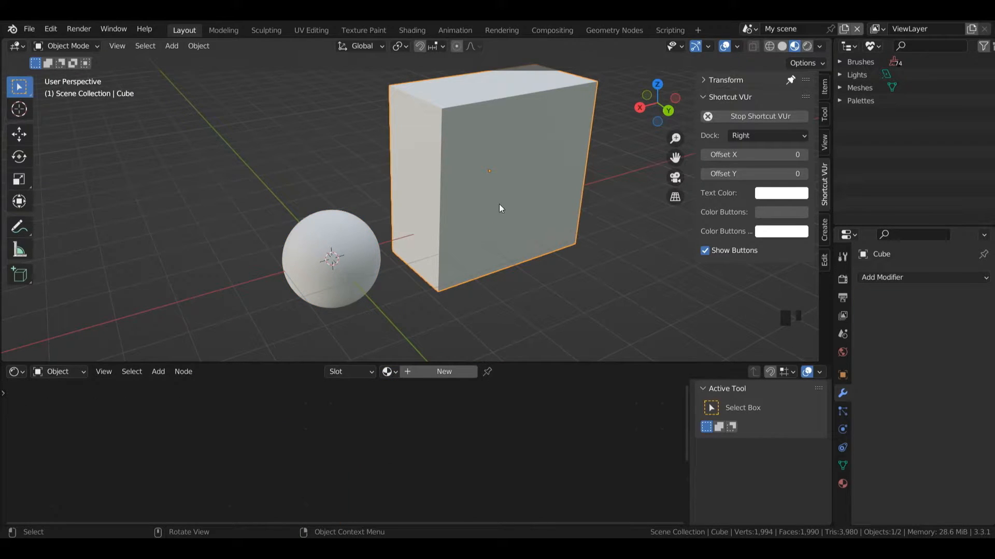
pyautogui.click(389, 371)
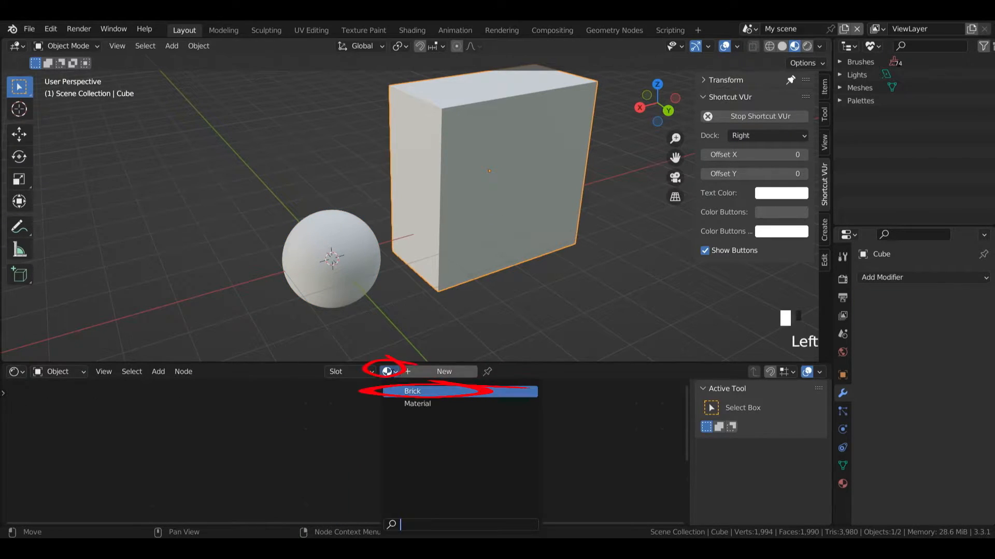
pyautogui.click(396, 393)
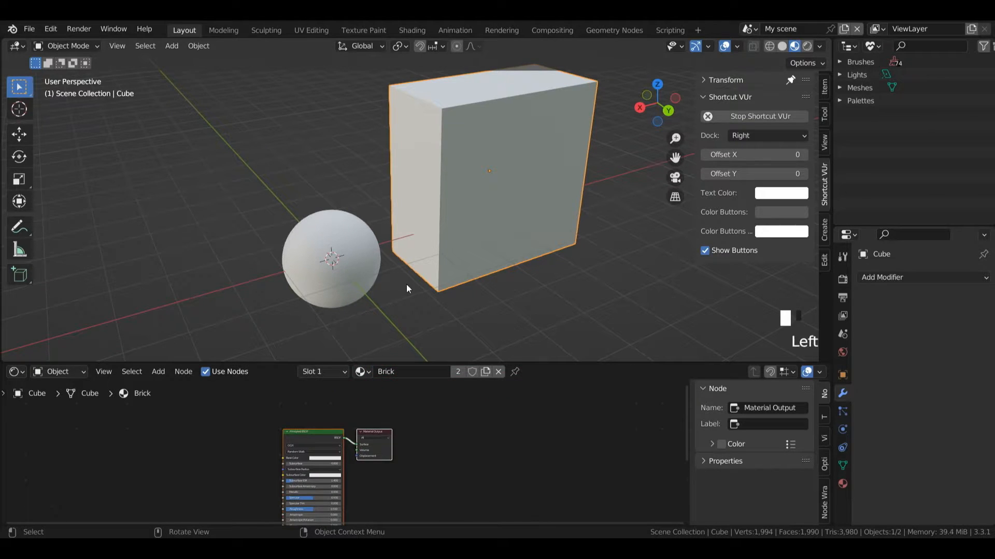
# Select the sphere and add a Texture Coordinate node beside the Principled BSDF in its material.
pyautogui.click(363, 268)
pyautogui.scroll(2, 278, 460)
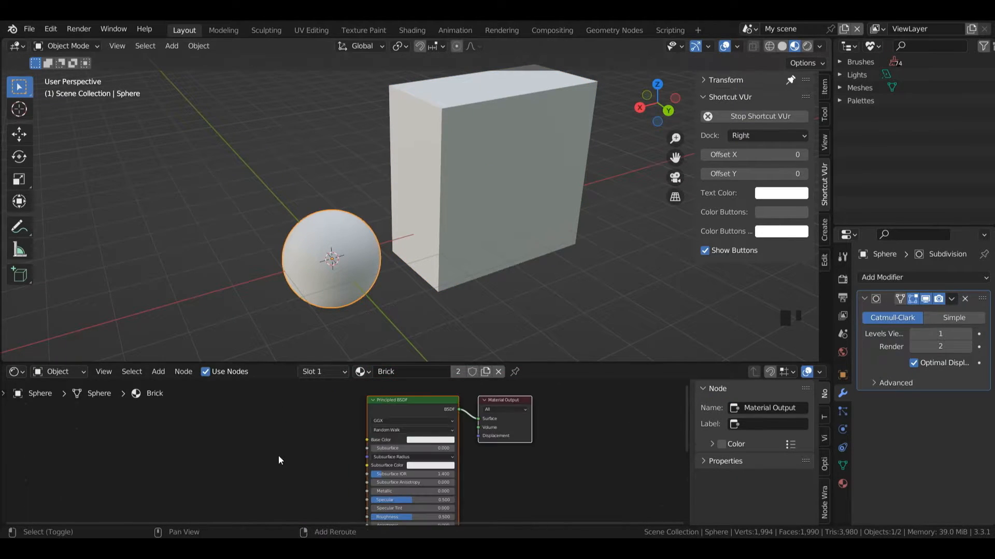
pyautogui.hotkey('shift', 'a')
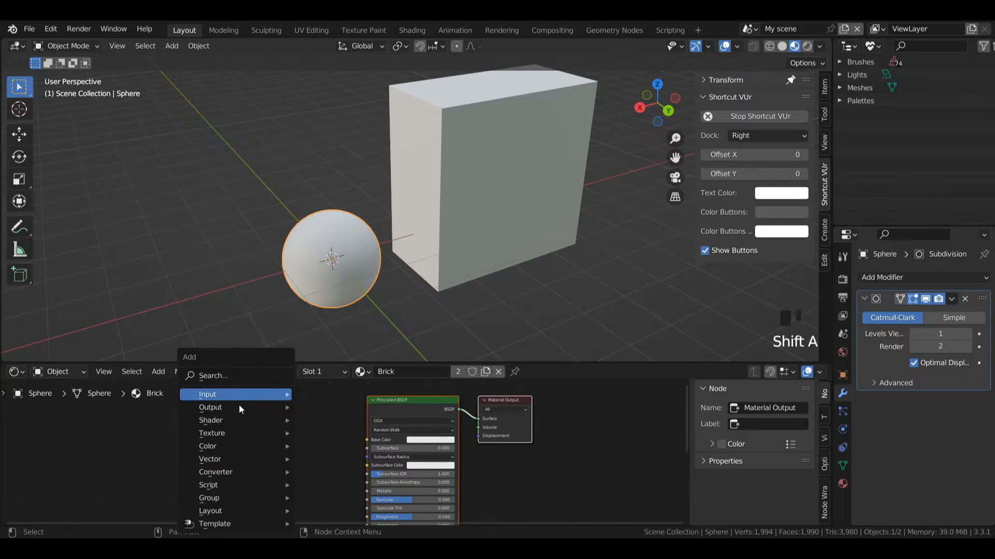
pyautogui.moveTo(240, 394)
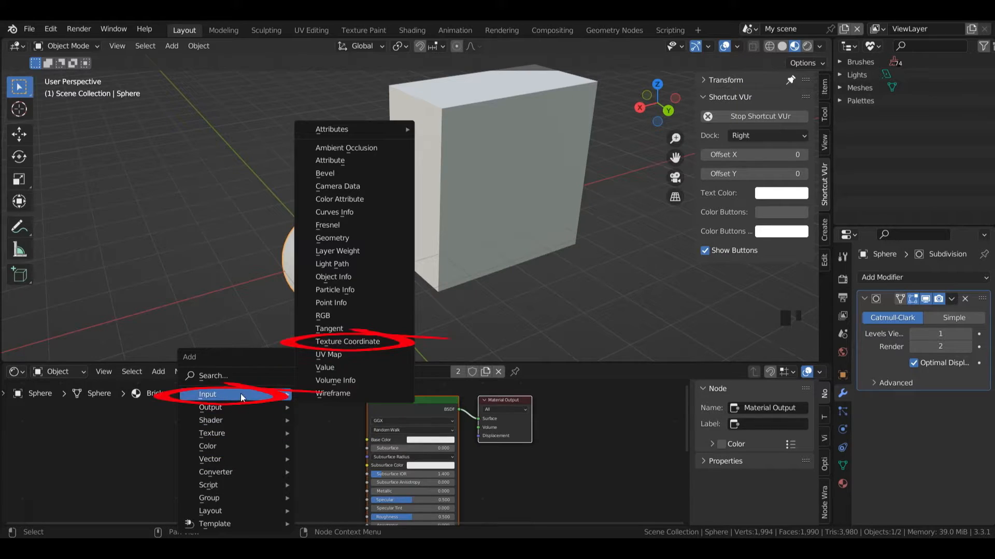
pyautogui.click(349, 342)
pyautogui.click(167, 419)
# Add a Brick Texture node and place it between the Texture Coordinate and Principled BSDF nodes.
pyautogui.hotkey('shift', 'a')
pyautogui.moveTo(308, 430)
pyautogui.click(371, 267)
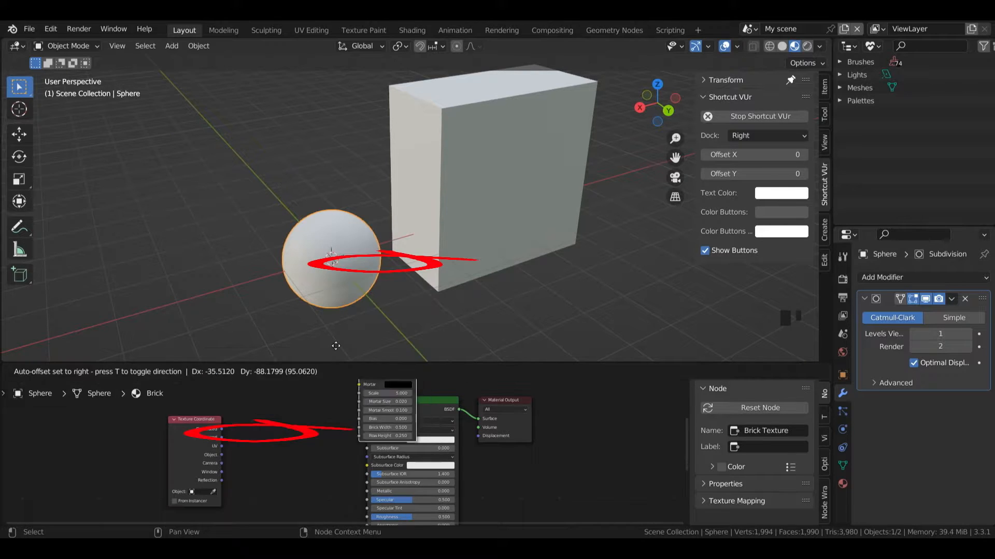
pyautogui.click(280, 412)
pyautogui.moveTo(305, 417); pyautogui.dragTo(303, 409)
# Connect the UV output to the Brick Texture's Vector input and its Color output to the Principled BSDF's Base Color.
pyautogui.moveTo(221, 425); pyautogui.dragTo(280, 459)
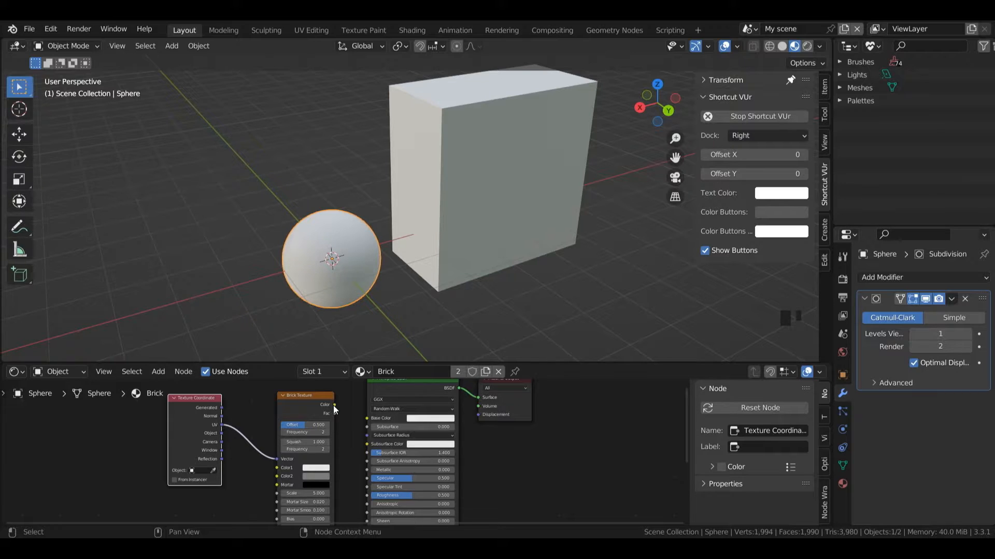
pyautogui.click(333, 406)
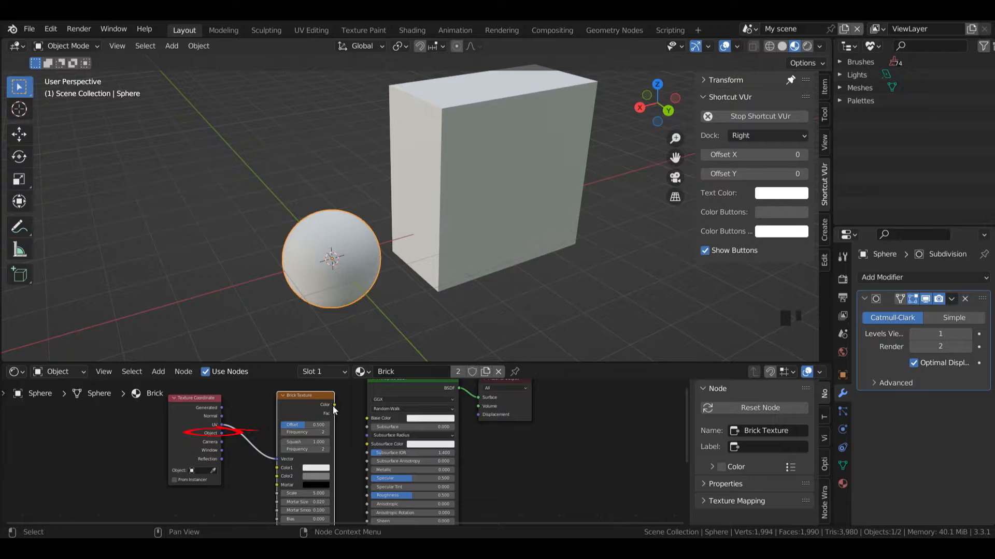
pyautogui.moveTo(335, 406); pyautogui.dragTo(369, 419)
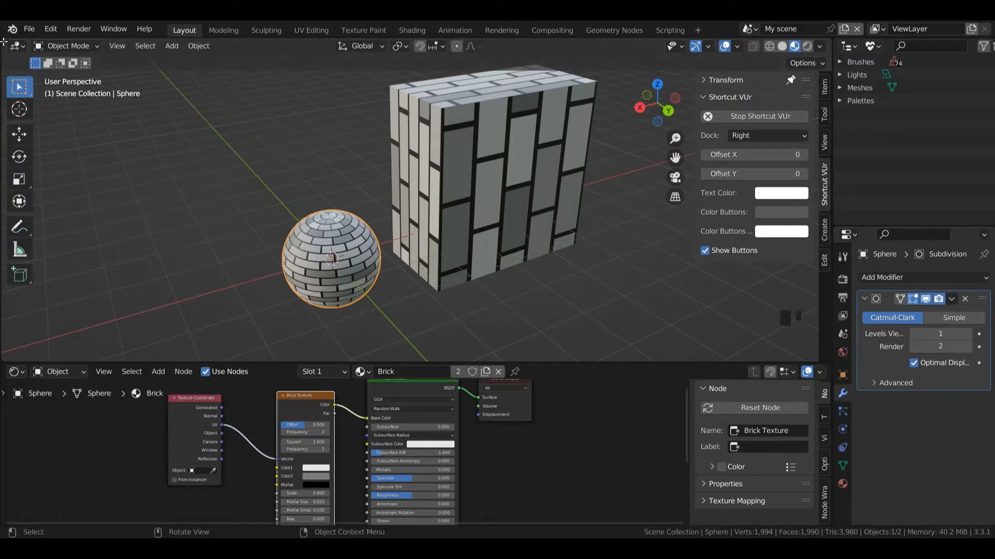
# Split the 3D viewport vertically and turn the new area into a UV Editor.
pyautogui.moveTo(3, 41); pyautogui.dragTo(252, 49)
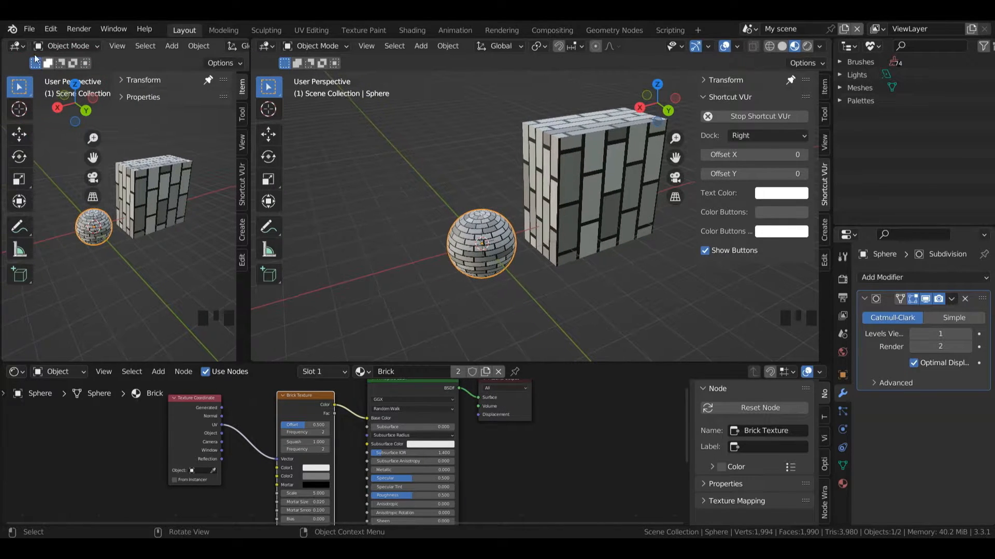
pyautogui.click(16, 46)
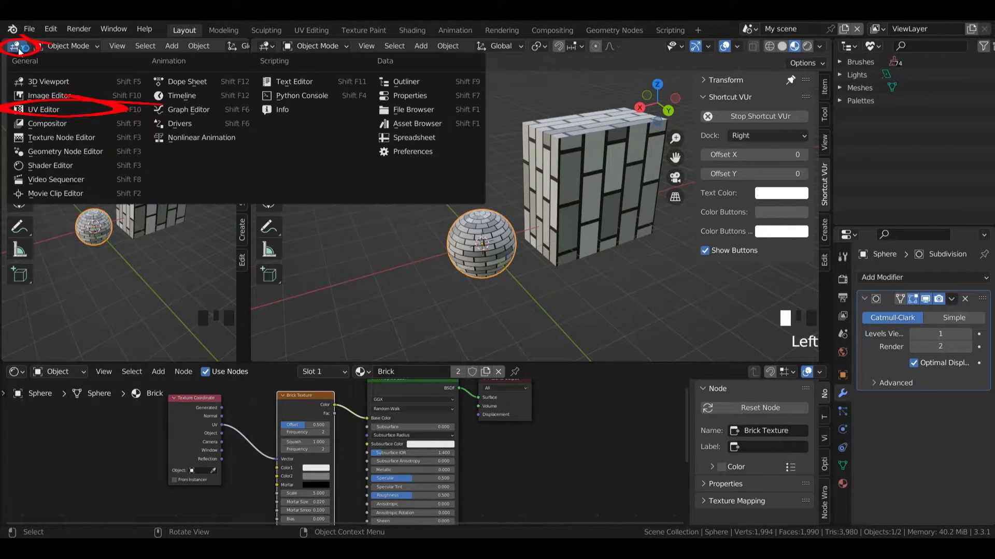
pyautogui.click(46, 109)
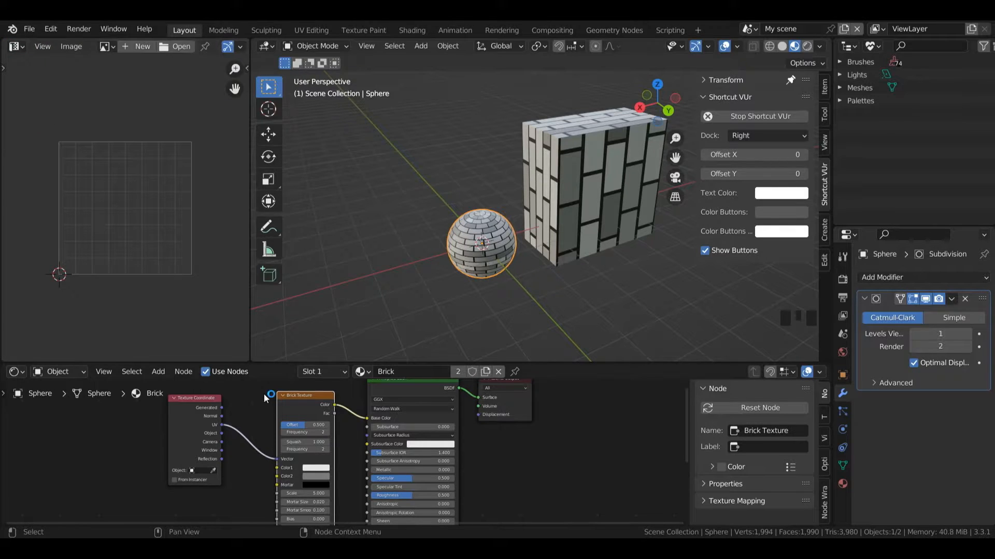
# Put the cube into Edit Mode and hide the viewport's sidebar.
pyautogui.moveTo(674, 138); pyautogui.dragTo(674, 124)
pyautogui.click(574, 162)
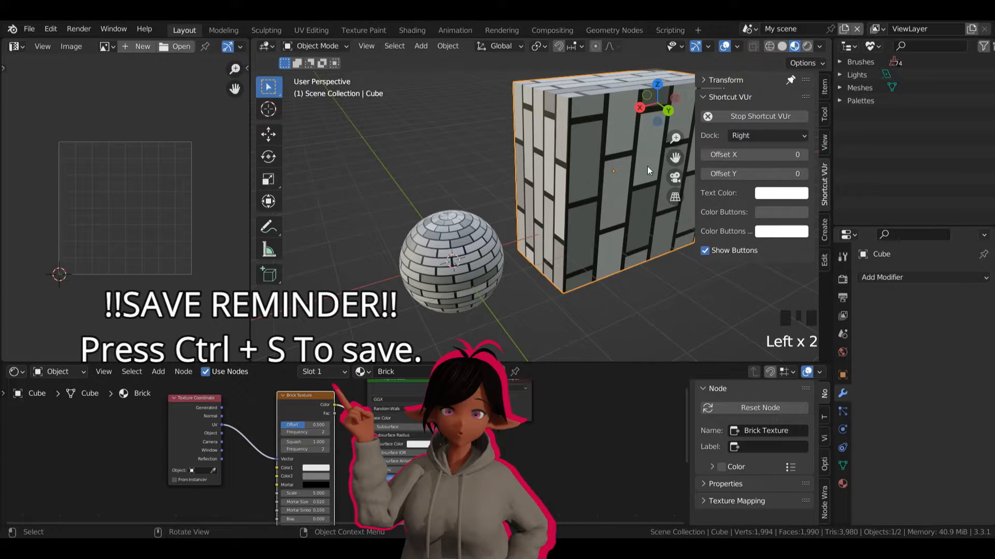
pyautogui.press('Tab')
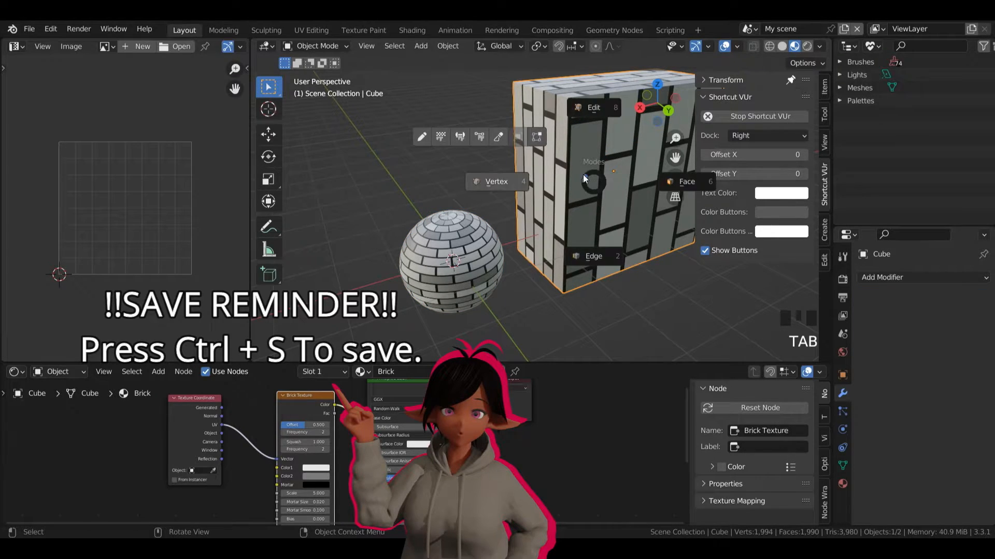
pyautogui.click(599, 114)
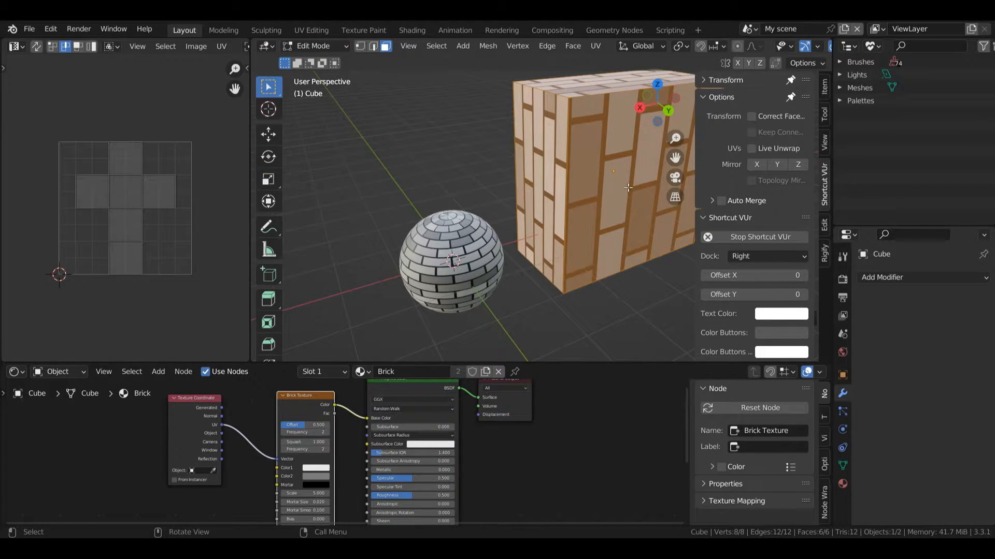
pyautogui.press('n')
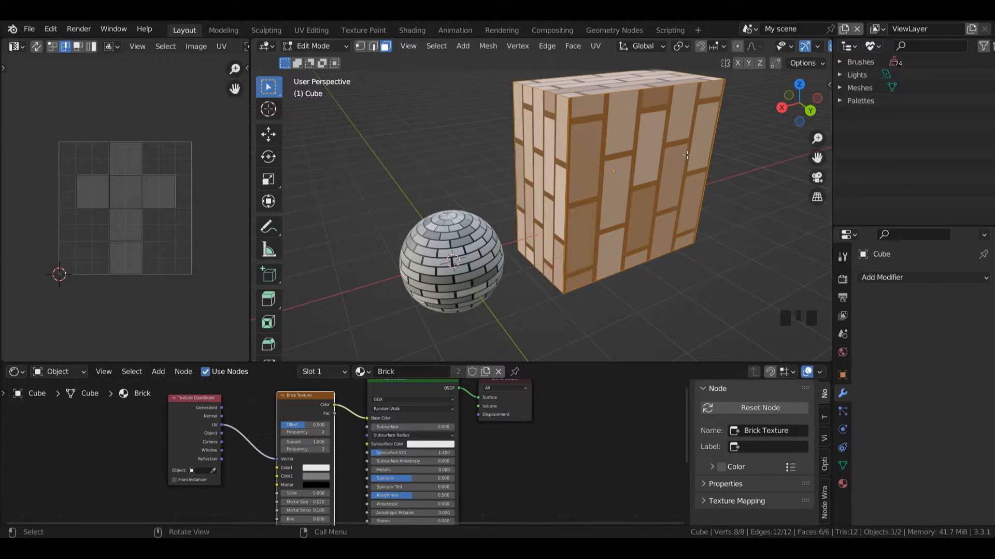
# Apply a Cube Projection unwrap to all of the cube's faces.
pyautogui.press('u')
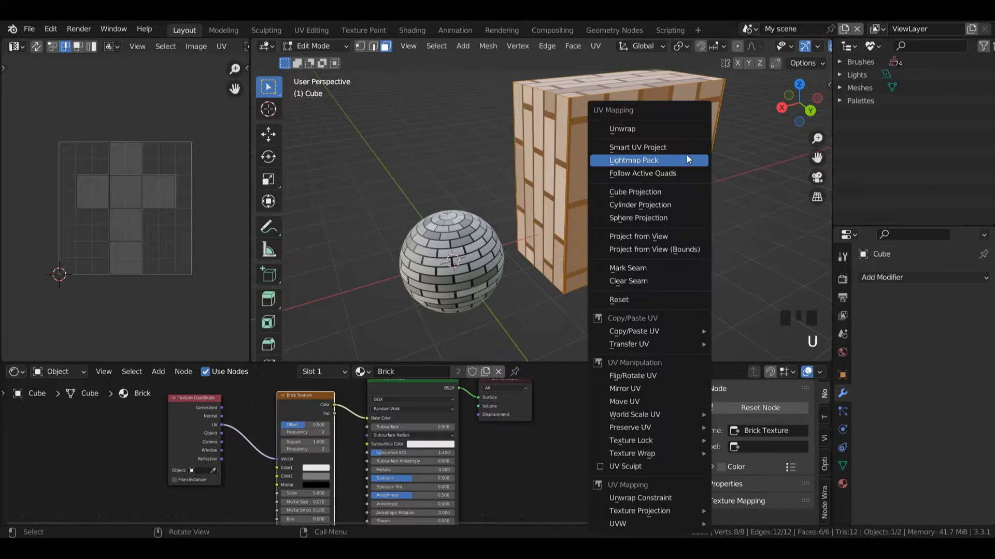
pyautogui.click(652, 193)
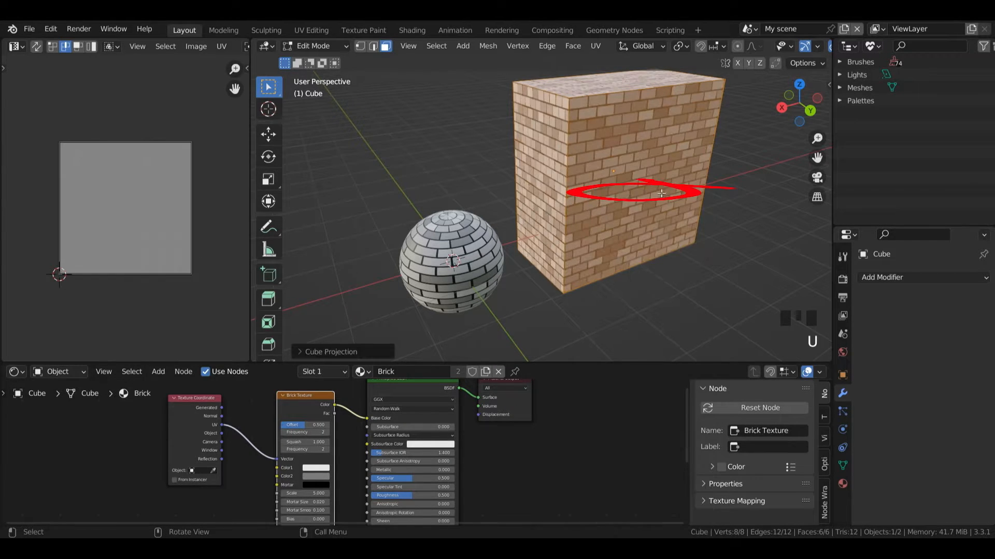
pyautogui.moveTo(801, 102); pyautogui.dragTo(813, 140)
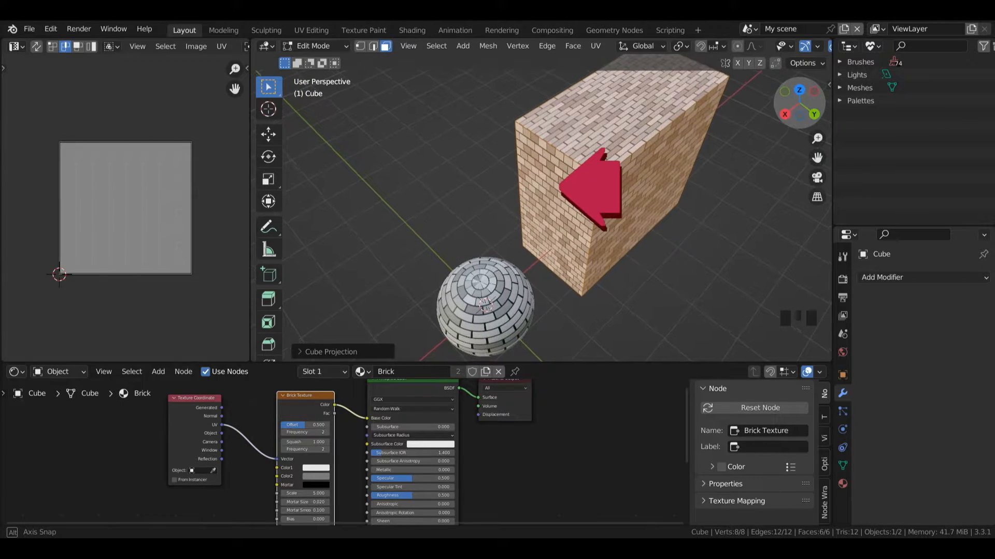
# Return the cube to Object Mode, apply its scale, and check the scale values in the transform properties.
pyautogui.press('Tab')
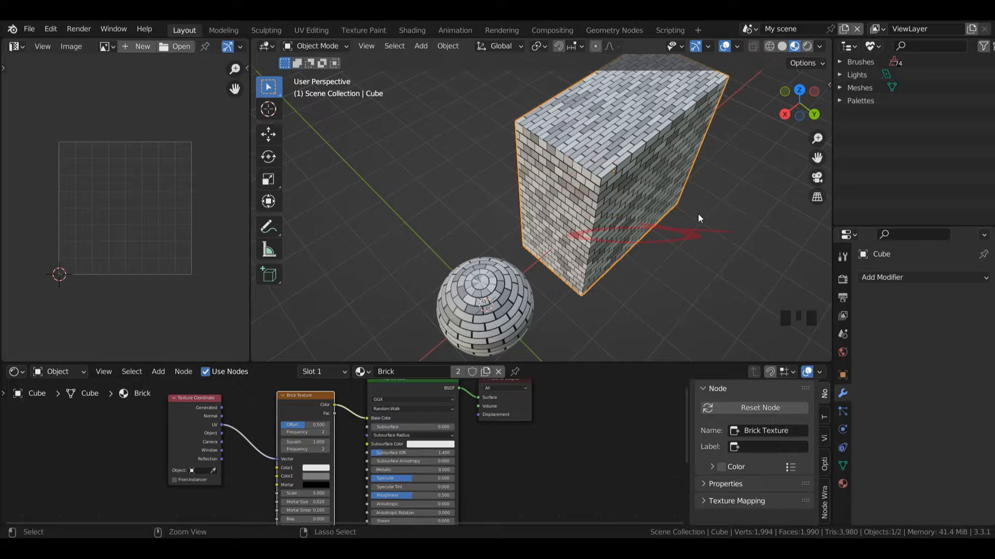
pyautogui.hotkey('ctrl', 'a')
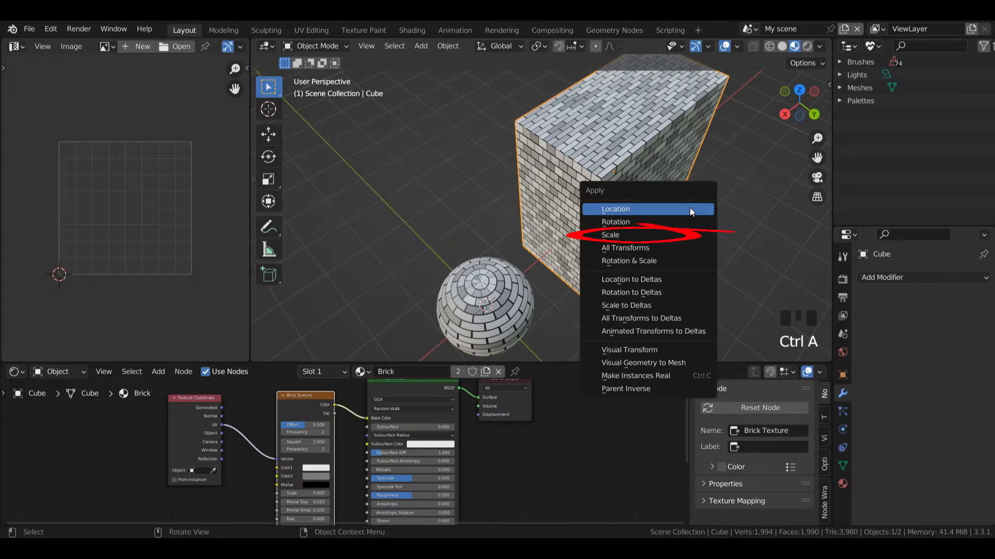
pyautogui.click(662, 235)
pyautogui.click(829, 84)
pyautogui.click(813, 80)
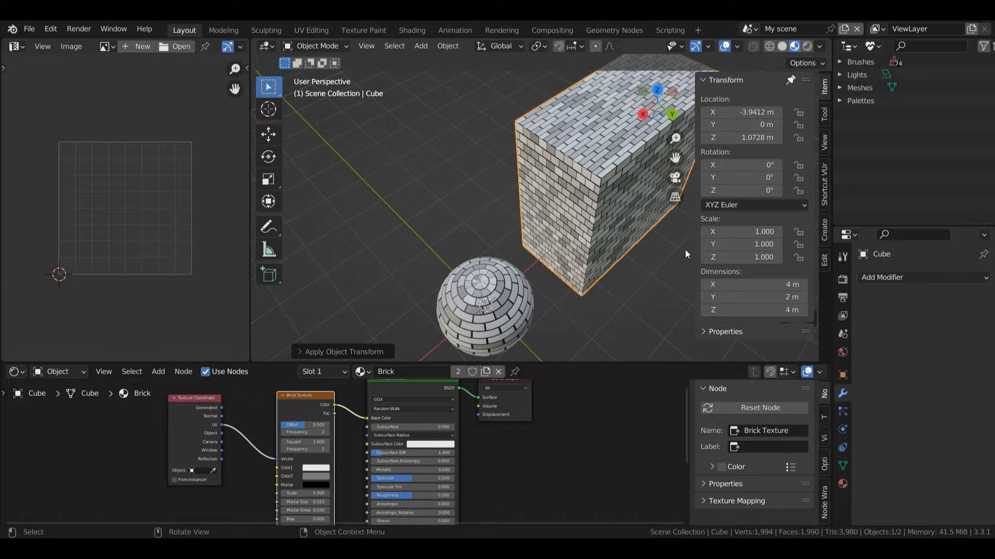
pyautogui.press('n')
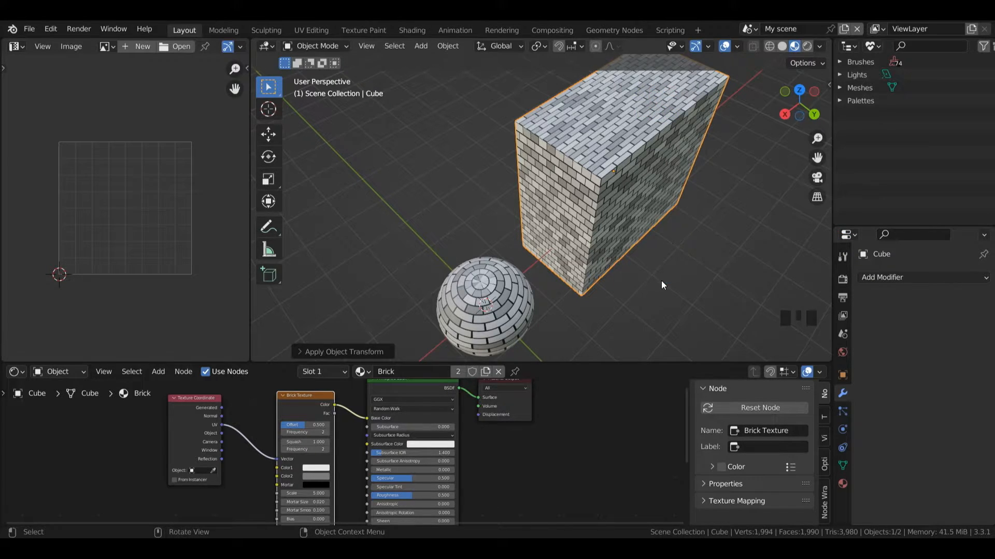
# Put the cube back into Edit Mode with face selection and select its two opposite narrow end faces.
pyautogui.press('Tab')
pyautogui.click(630, 210)
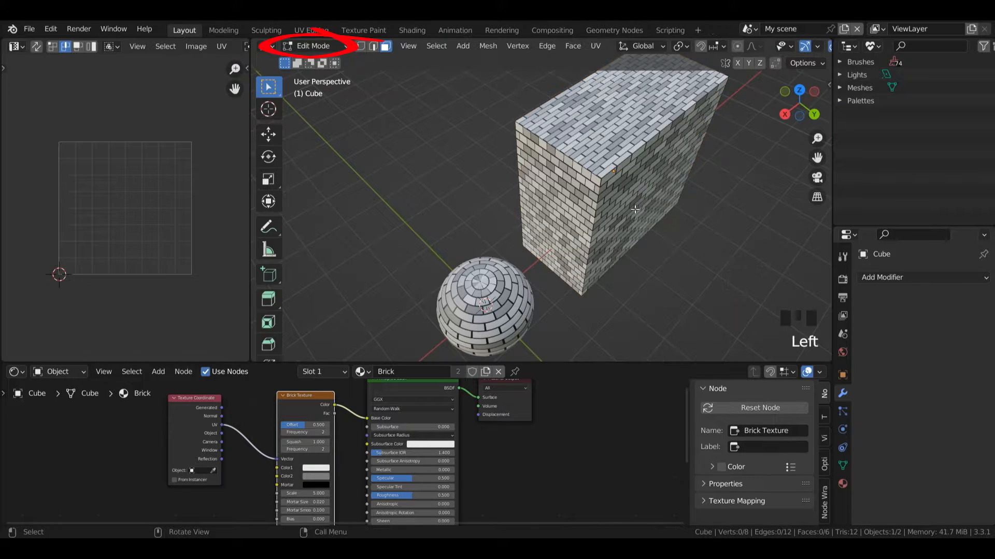
pyautogui.press('3')
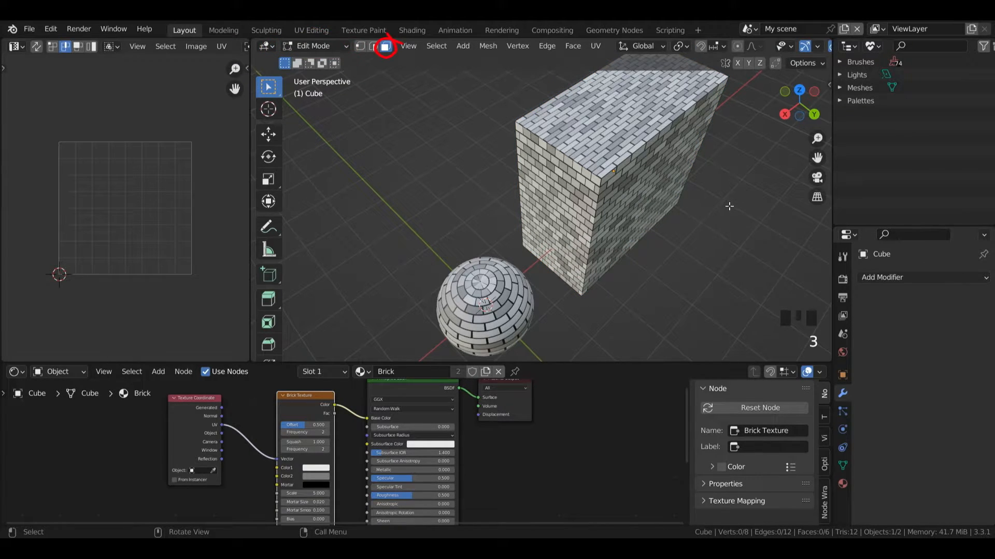
pyautogui.click(705, 207)
pyautogui.hotkey('ctrl', '2')
pyautogui.hotkey('ctrl', '2')
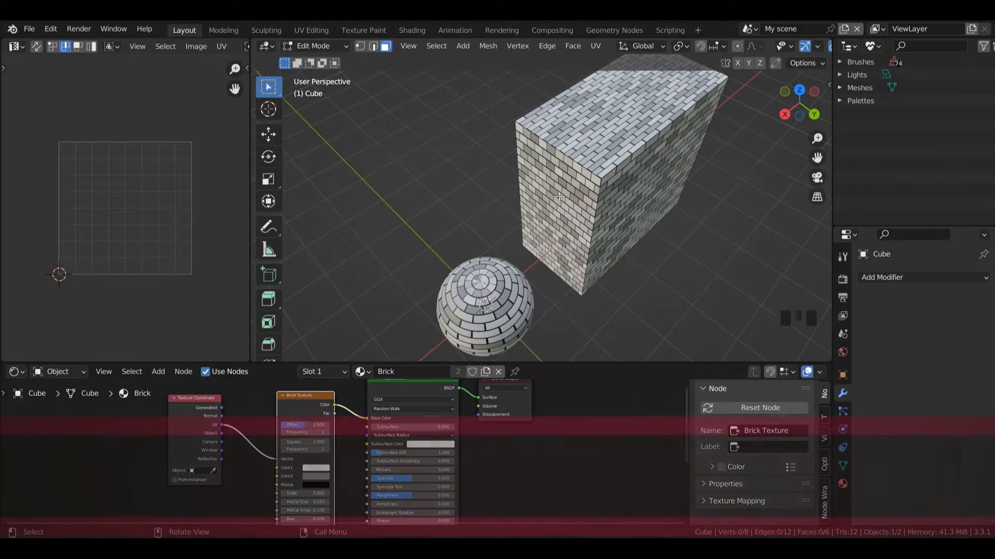
pyautogui.click(566, 209)
pyautogui.moveTo(806, 103); pyautogui.dragTo(632, 109)
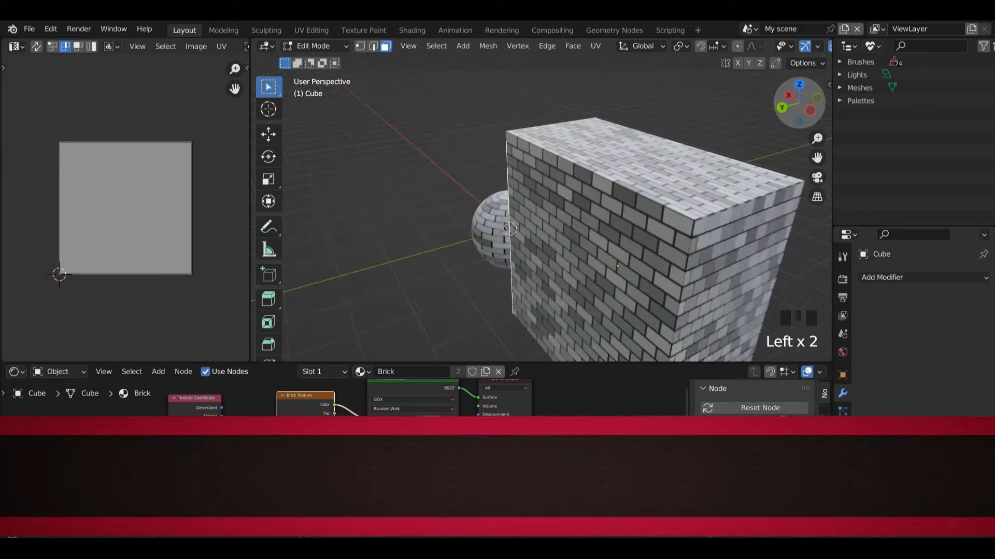
pyautogui.keyDown('shift'); pyautogui.click(751, 235); pyautogui.keyUp('shift')
pyautogui.moveTo(789, 99); pyautogui.dragTo(338, 129)
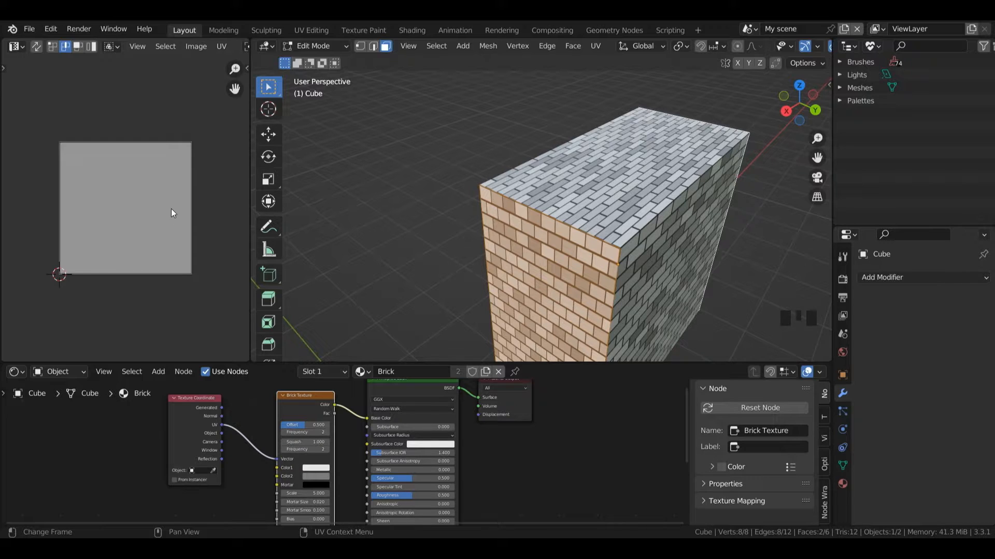
# Select all UVs of the two end faces and scale them by 0.5 along X.
pyautogui.press('a')
pyautogui.press('s')
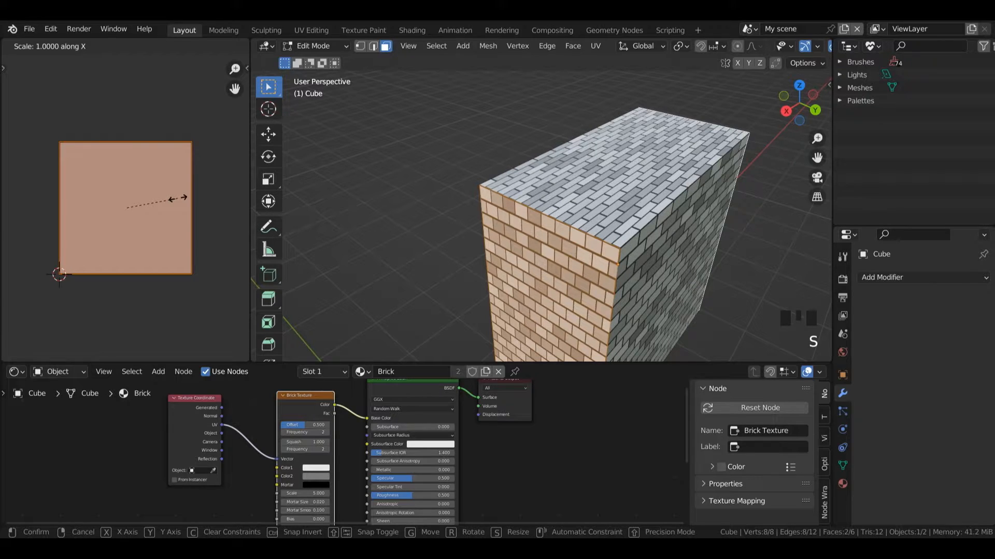
pyautogui.write('.5')
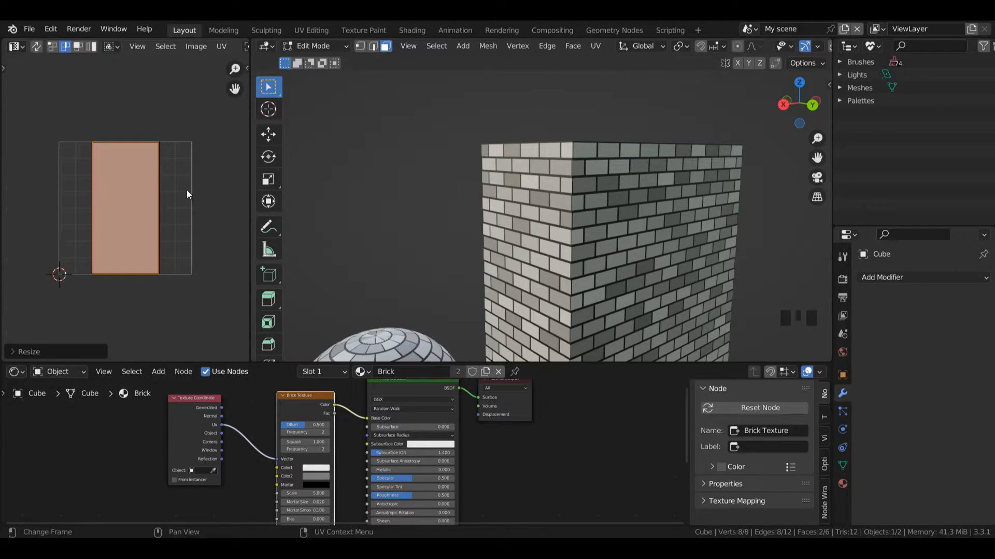
pyautogui.click(829, 47)
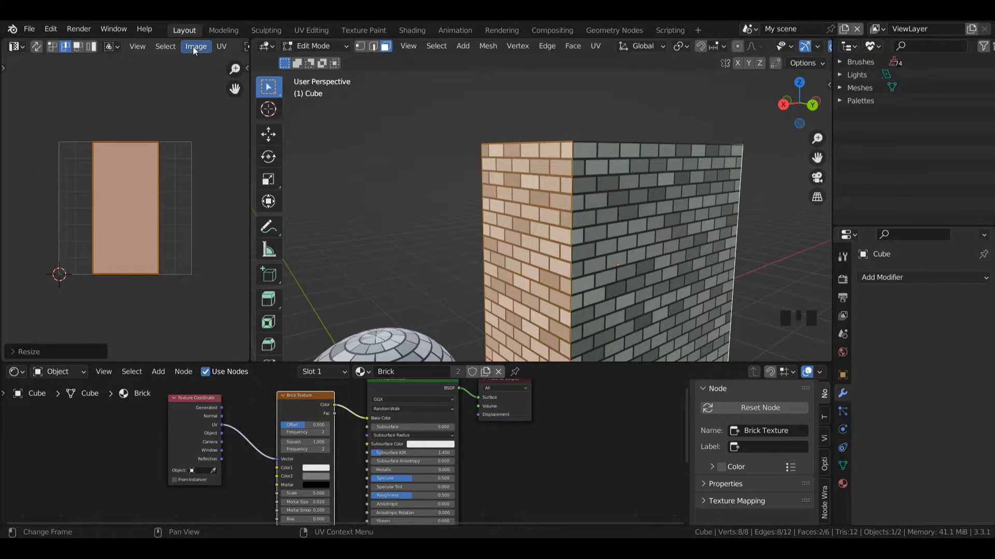
# Enable Constrain to Image Bounds for the UVs and move the end faces' UVs along X by -0.25 to the image's left edge.
pyautogui.click(221, 47)
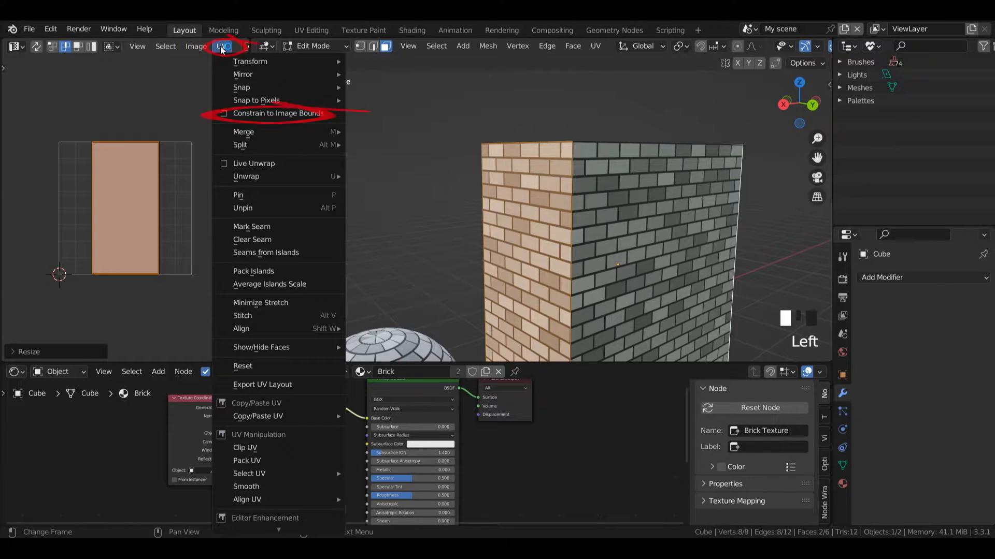
pyautogui.click(225, 114)
pyautogui.press('g')
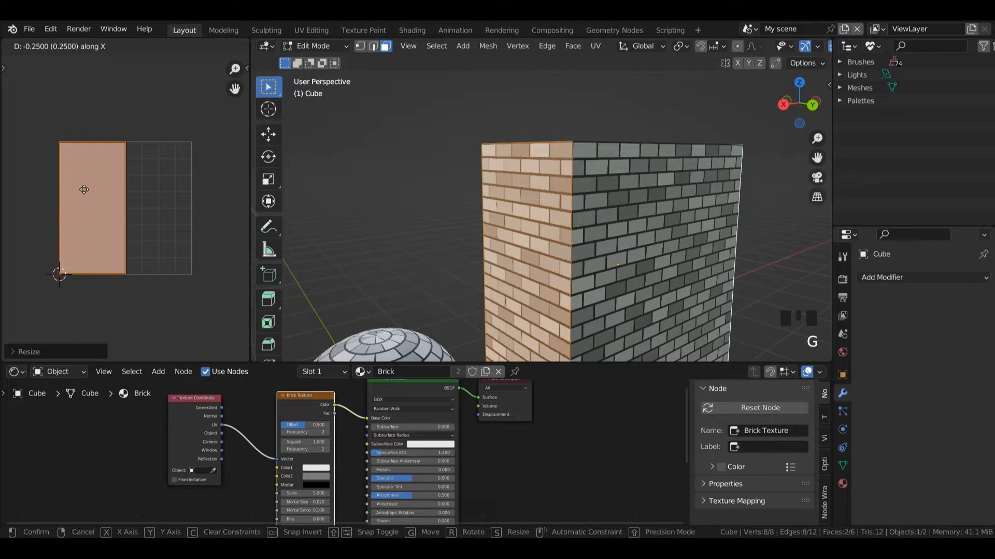
pyautogui.click(65, 193)
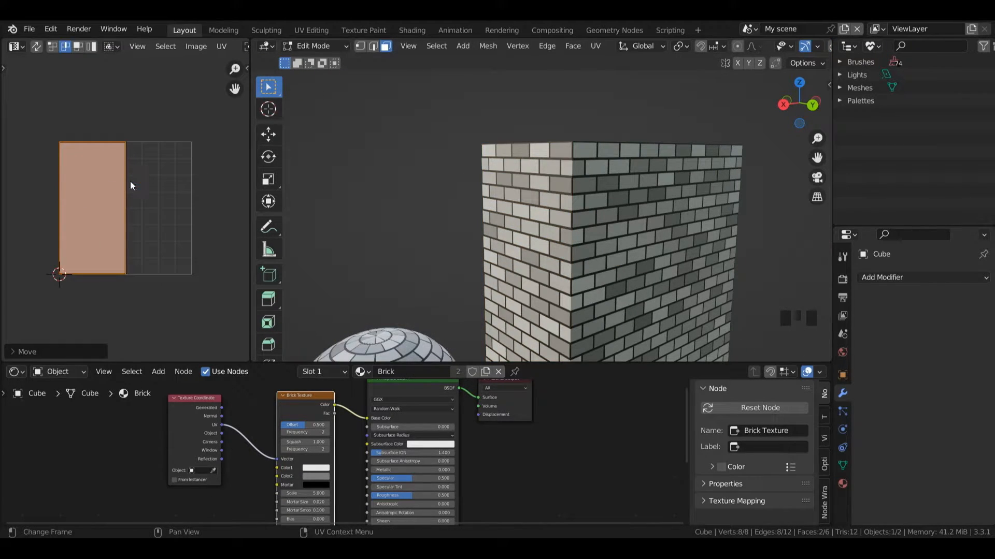
# Move the end faces' UVs along X to the right edge of the image bounds.
pyautogui.press('g')
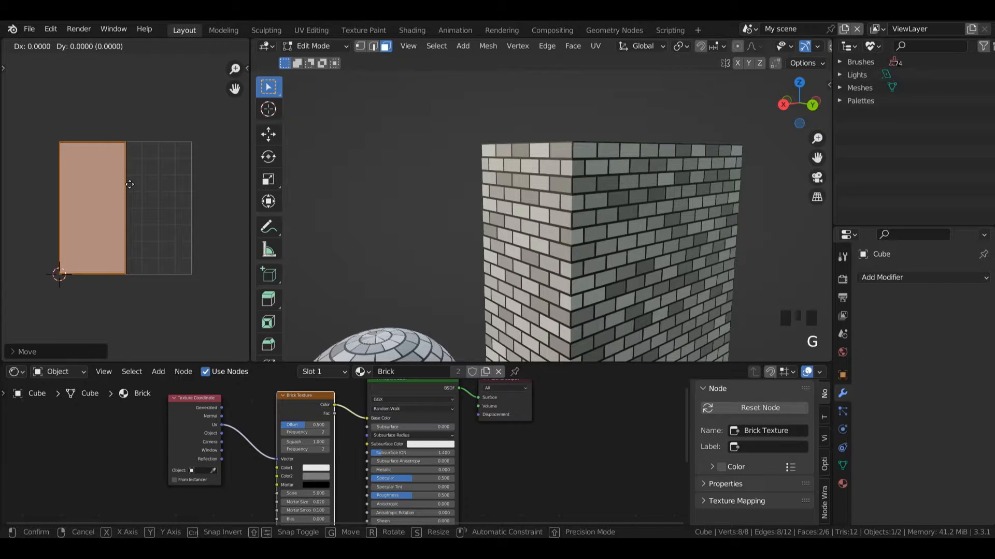
pyautogui.press('x')
pyautogui.click(25, 168)
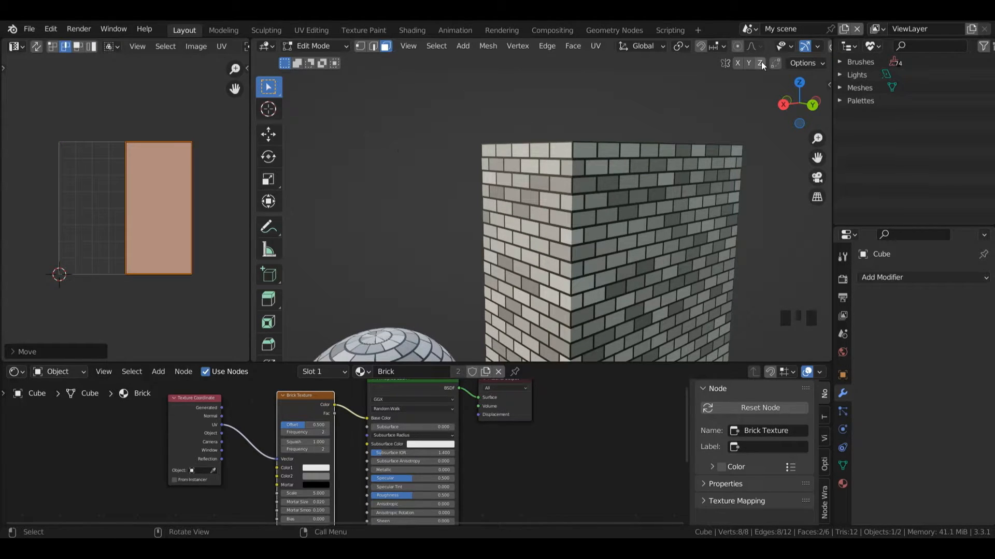
# Try moving the end faces' UVs along X back to the middle of the image bounds, and undo the move.
pyautogui.moveTo(775, 78); pyautogui.dragTo(790, 110, button='middle')
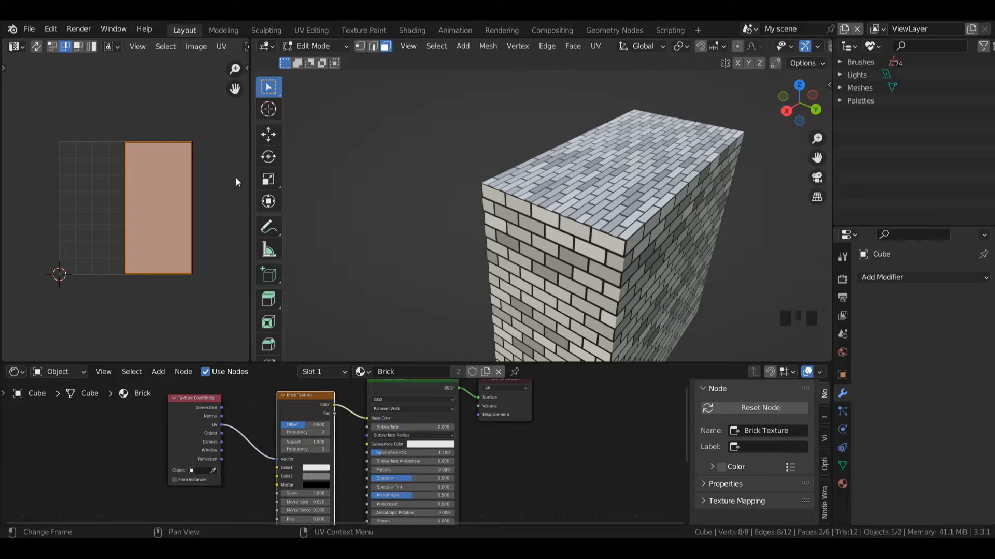
pyautogui.press('g')
pyautogui.write('x-0.5')
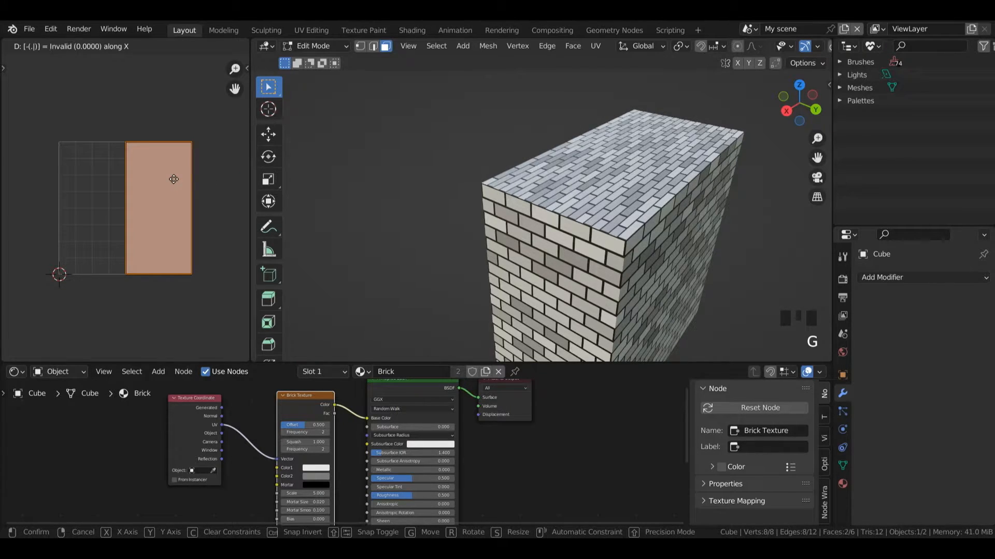
pyautogui.press('Return')
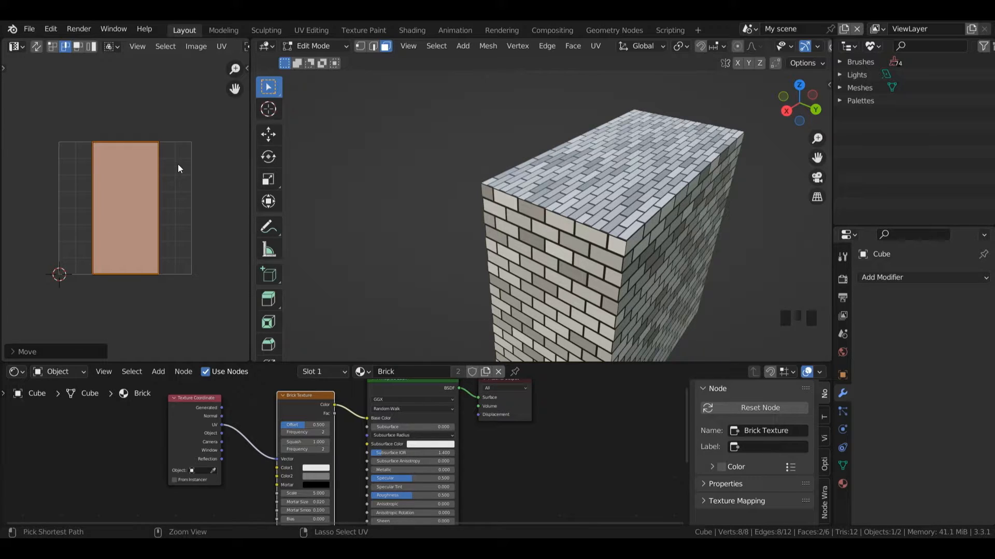
pyautogui.hotkey('ctrl', 'z')
# Widen the 3D viewport and turn its overlays back on.
pyautogui.moveTo(799, 99); pyautogui.dragTo(915, 47)
pyautogui.click(834, 47)
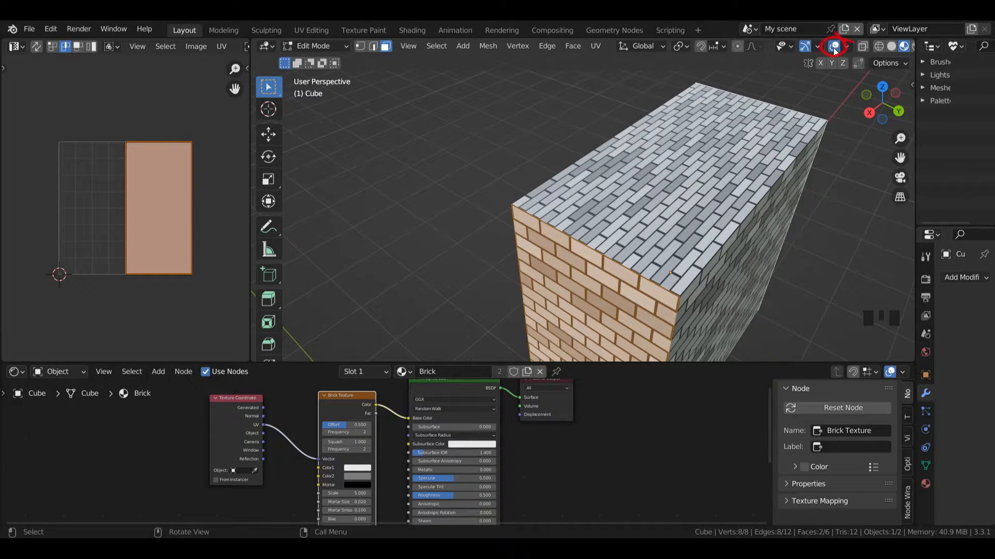
# Select the cube's top and bottom faces.
pyautogui.click(701, 163)
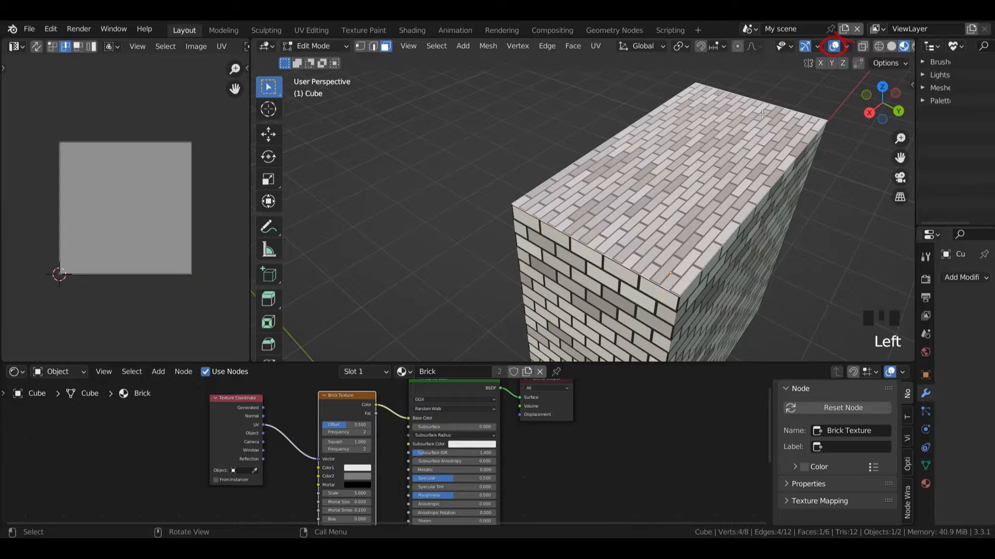
pyautogui.moveTo(877, 111)
pyautogui.mouseDown()
pyautogui.moveTo(880, 62)
pyautogui.moveTo(878, 92)
pyautogui.mouseUp()
pyautogui.keyDown('shift'); pyautogui.click(768, 186); pyautogui.keyUp('shift')
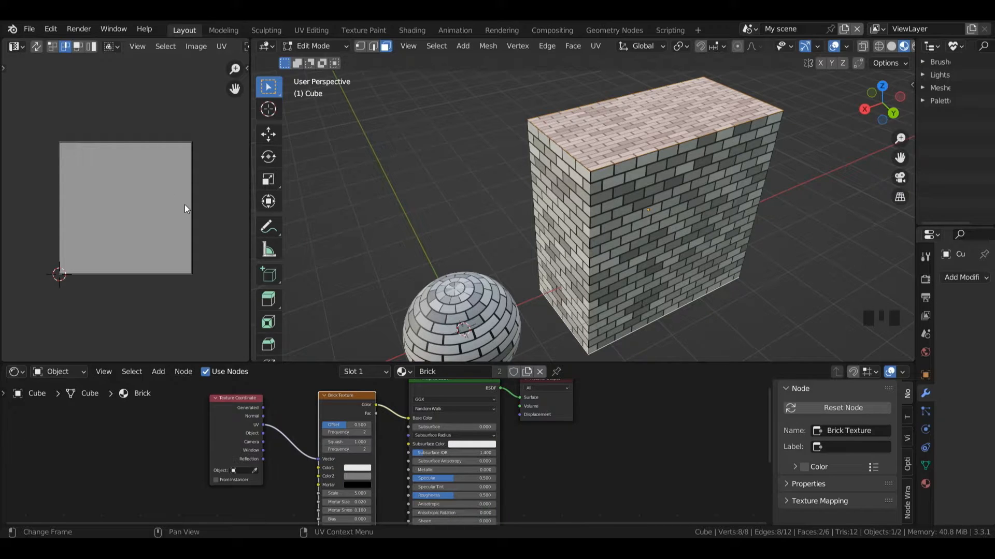
# Select all UVs of the top and bottom faces and scale them by 0.5 along Y.
pyautogui.press('a')
pyautogui.press('s')
pyautogui.write('y')
pyautogui.write('0.5')
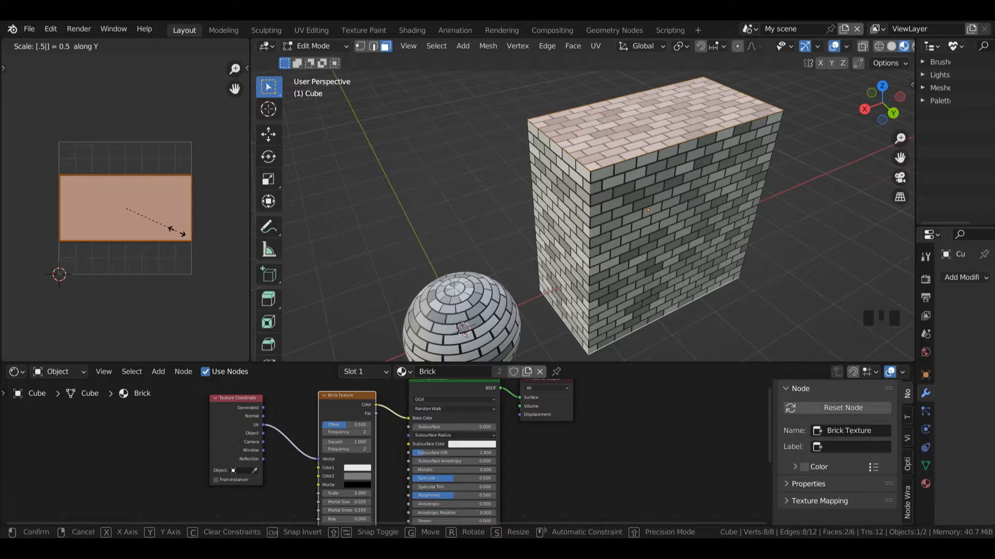
pyautogui.press('Return')
# Move the top and bottom faces' UVs 0.25 along Y to the image's upper edge, and return the cube to Object Mode.
pyautogui.write('g')
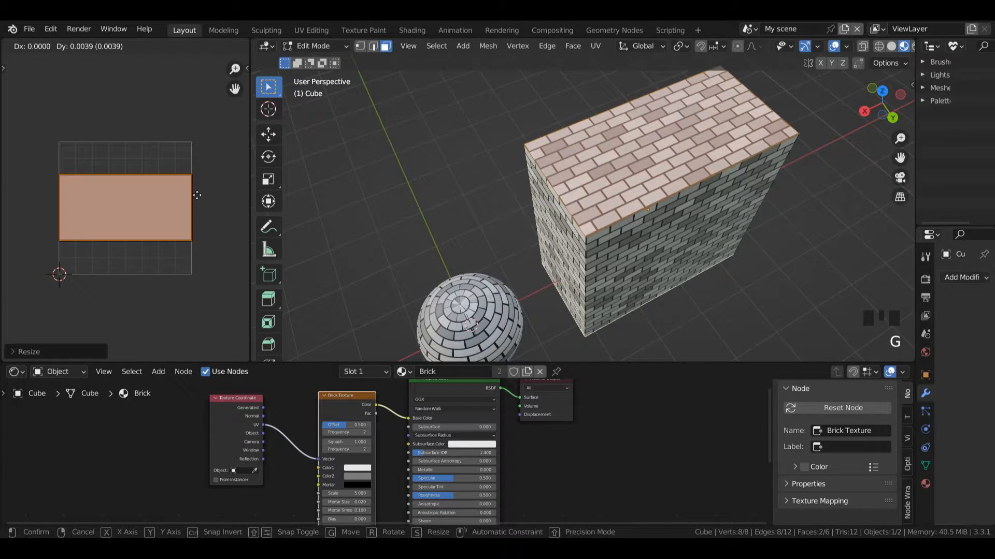
pyautogui.write('y0.2500 (0.2500) along Y')
pyautogui.press('Return')
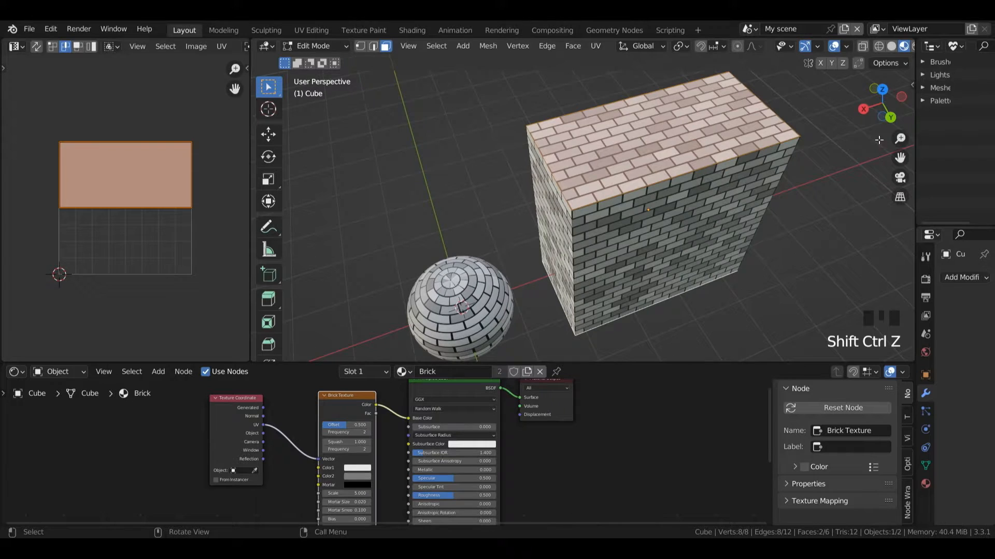
pyautogui.moveTo(881, 110); pyautogui.dragTo(871, 88)
pyautogui.moveTo(876, 164); pyautogui.dragTo(964, 113)
pyautogui.press('Tab')
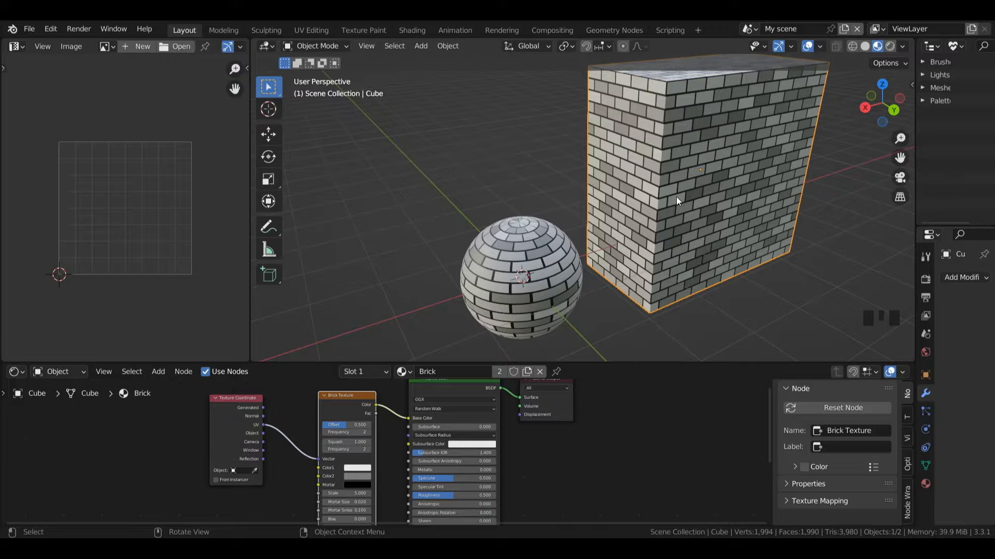
# Select the sphere, put it into Edit Mode and select all of its faces.
pyautogui.click(559, 286)
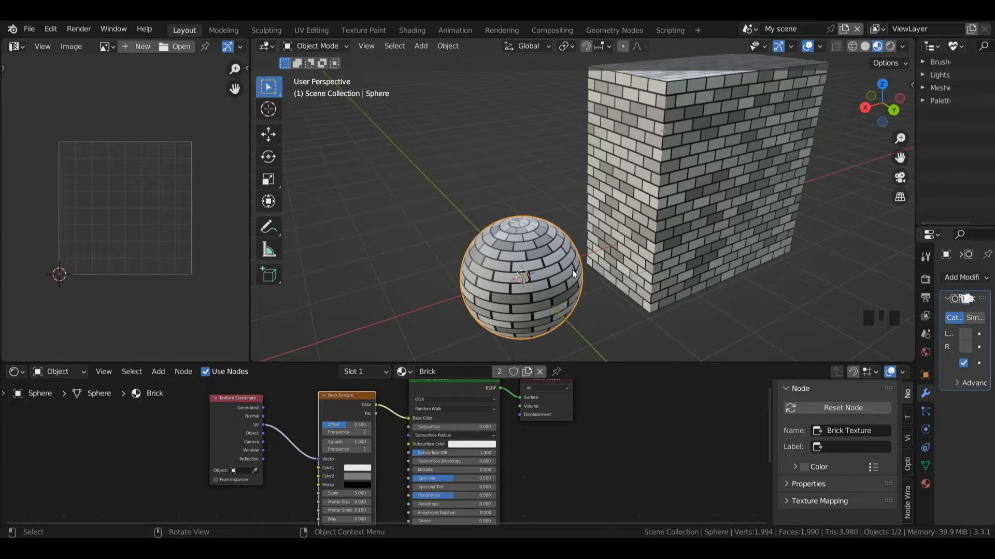
pyautogui.press('Tab')
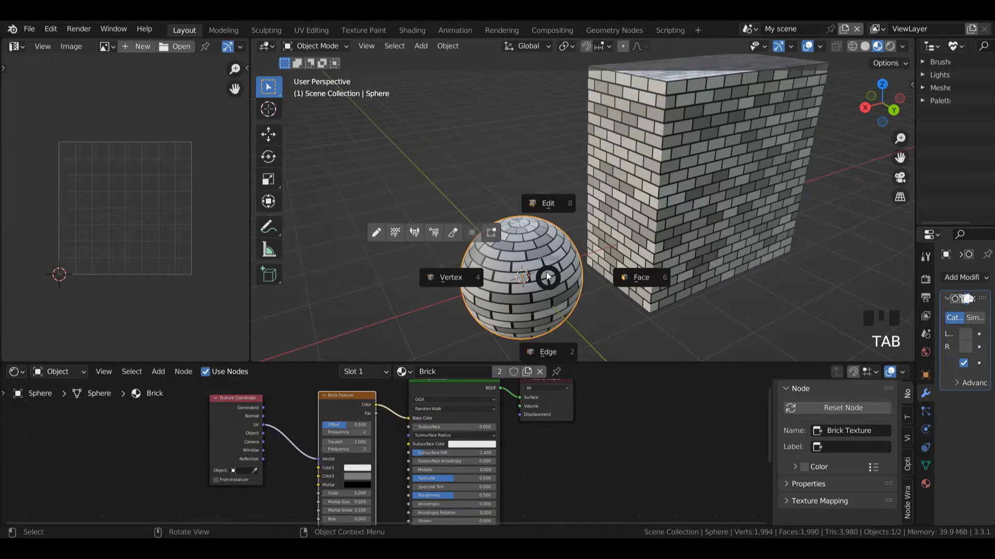
pyautogui.click(551, 196)
pyautogui.press('a')
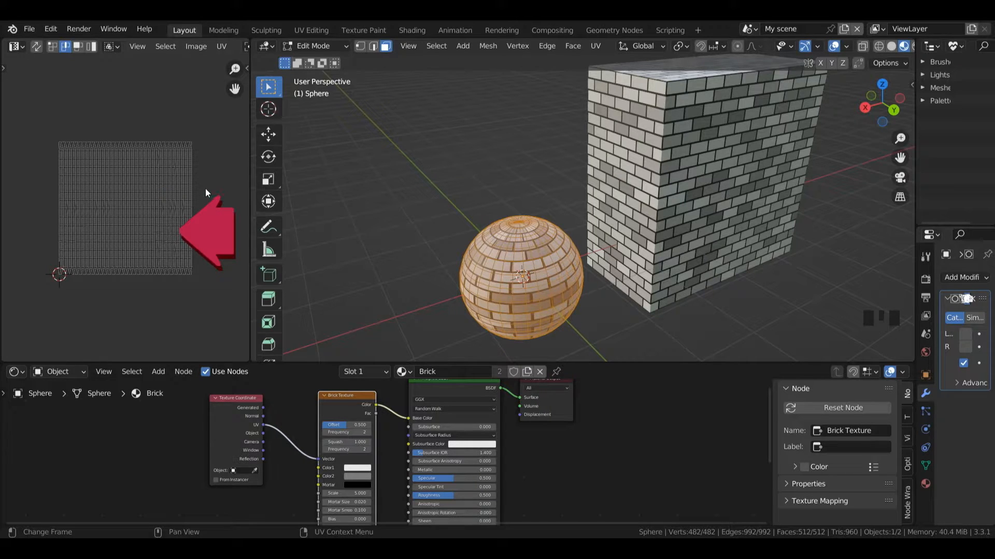
# Select all of the sphere's UVs, scale them to about 0.8 along Y, and return the sphere to Object Mode.
pyautogui.press('a')
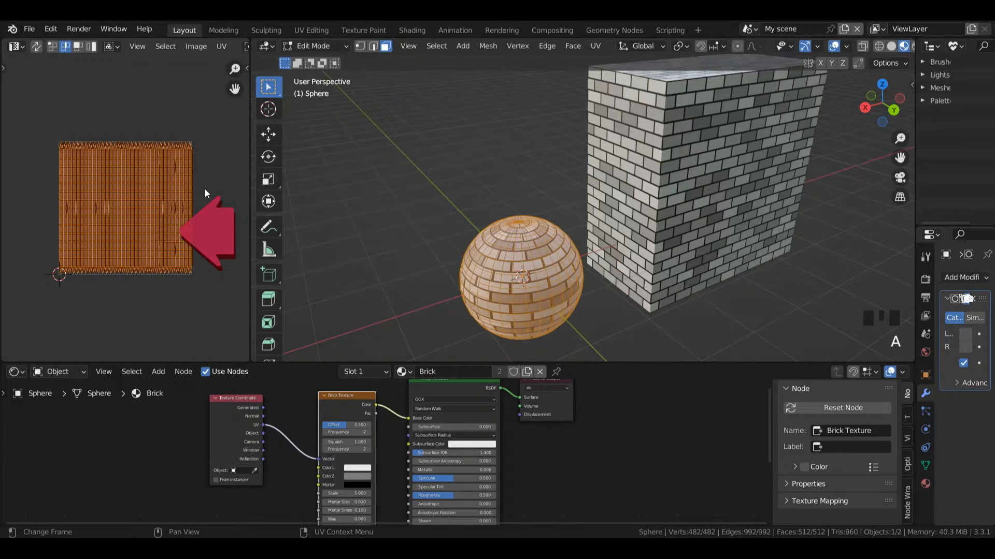
pyautogui.press('s')
pyautogui.press('y')
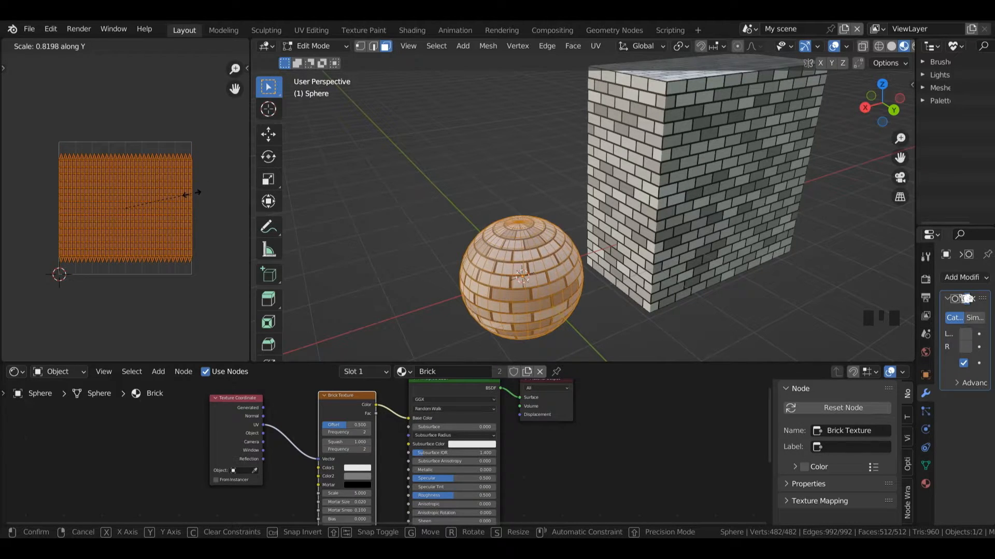
pyautogui.click(183, 196)
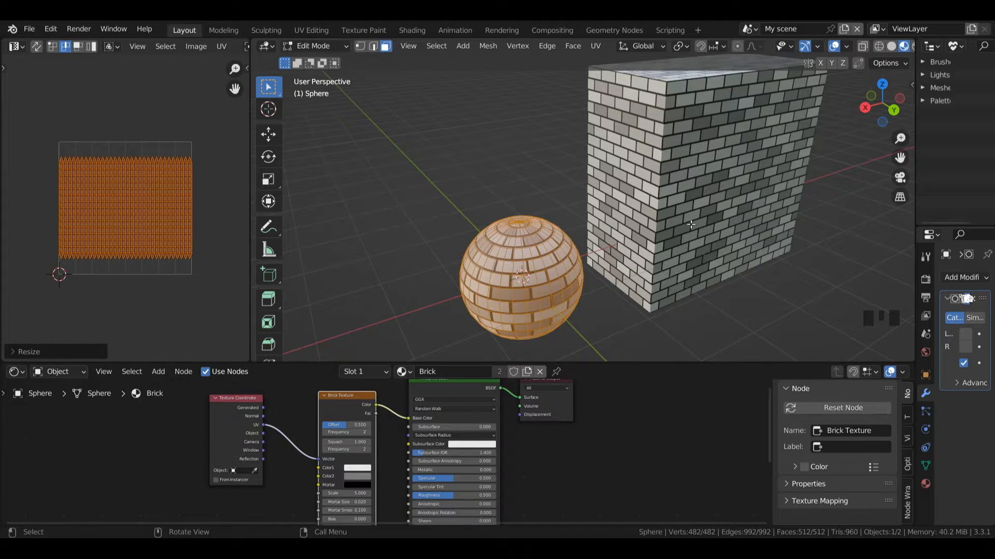
pyautogui.press('Tab')
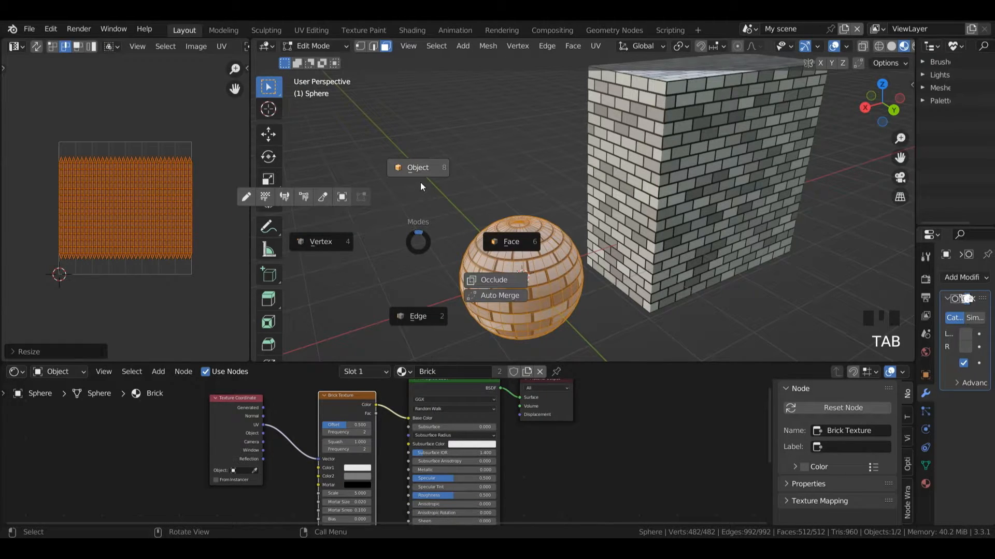
pyautogui.click(421, 182)
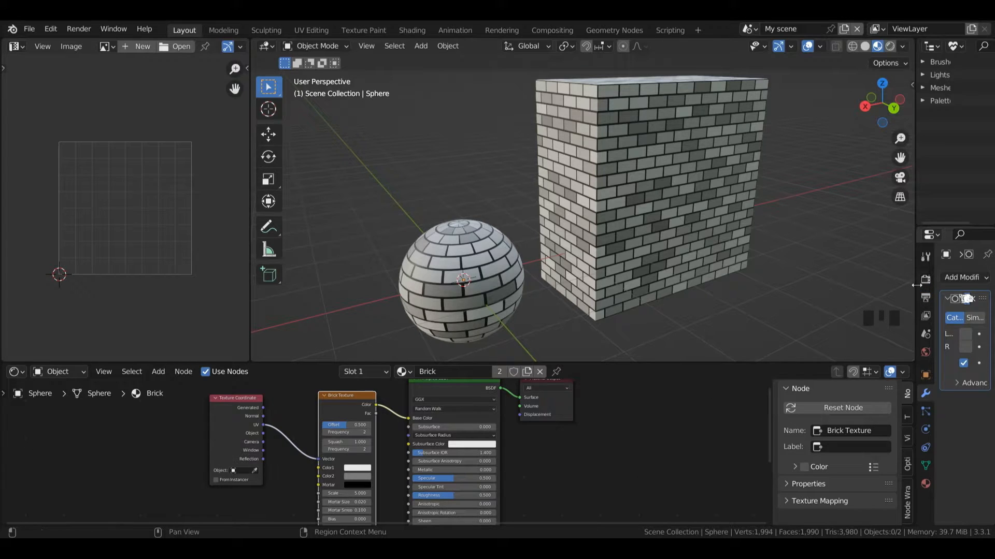
# Create a new world and use the cayley_interior_4k.hdr environment texture as its background colour.
pyautogui.moveTo(917, 285); pyautogui.dragTo(840, 307)
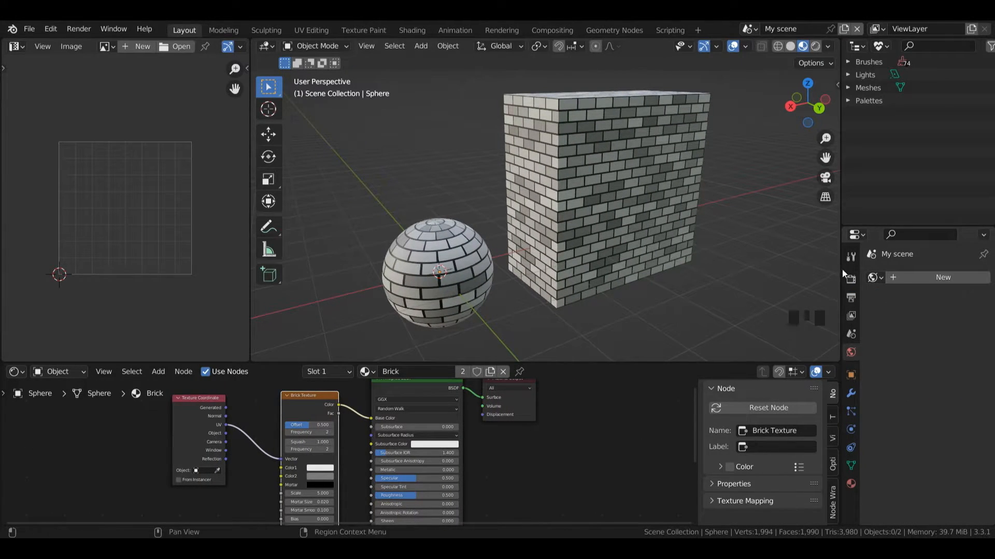
pyautogui.moveTo(841, 269); pyautogui.dragTo(797, 270)
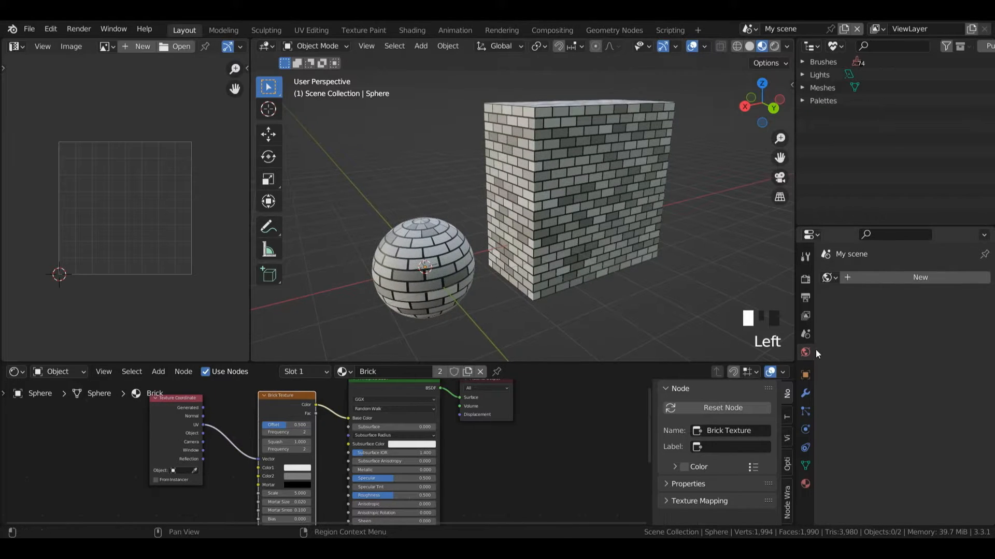
pyautogui.click(876, 278)
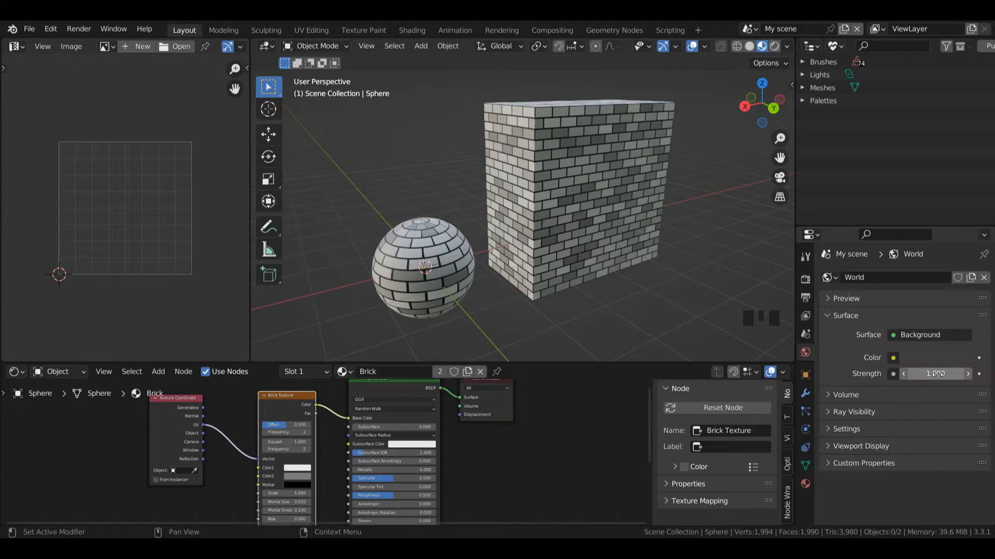
pyautogui.click(893, 358)
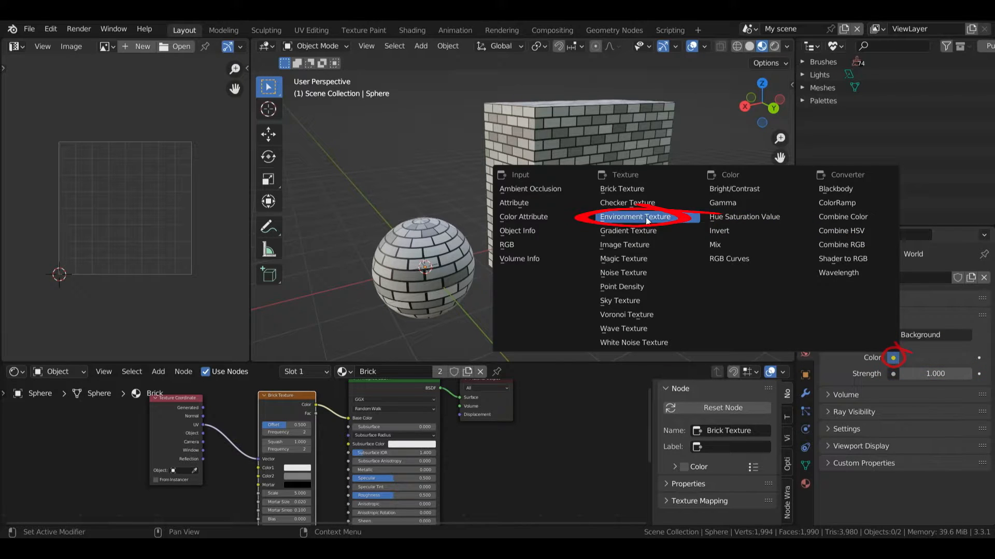
pyautogui.click(645, 216)
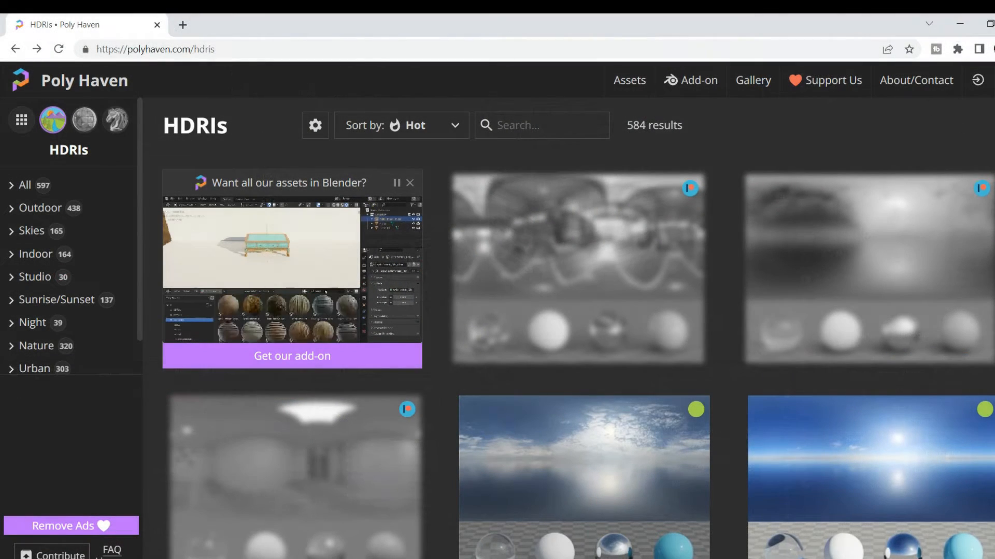
pyautogui.scroll(-1, 570, 336)
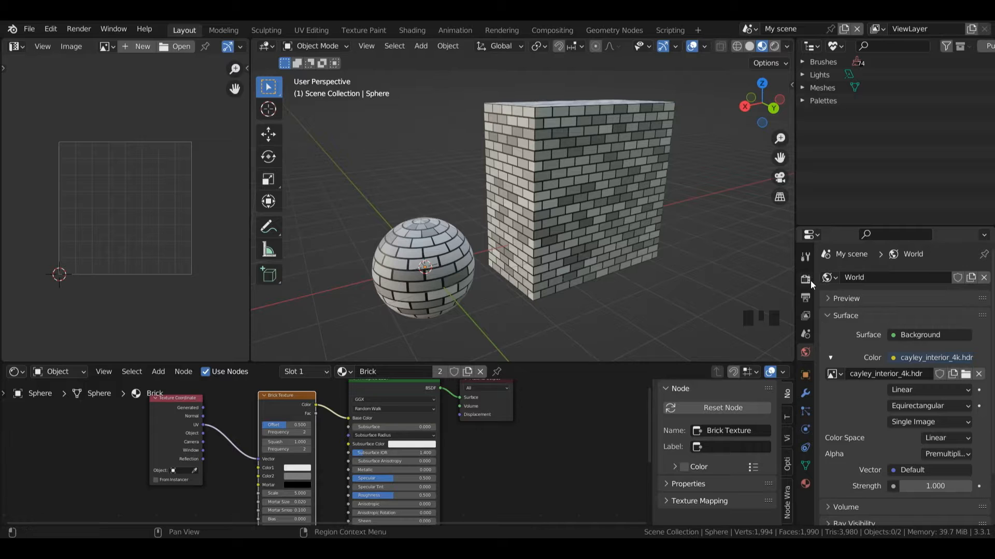
# Show the scene in rendered viewport shading and make the render film background transparent.
pyautogui.click(776, 48)
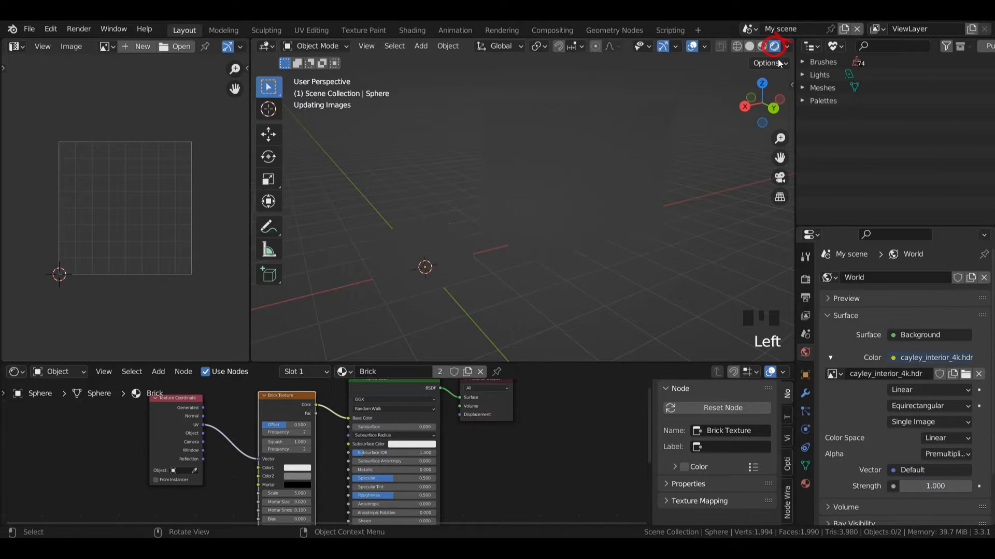
pyautogui.click(805, 278)
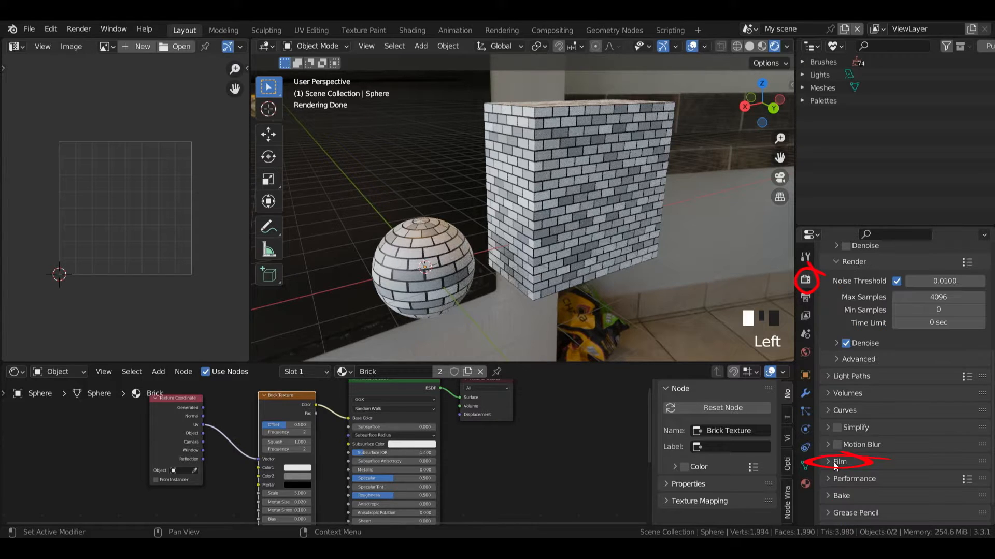
pyautogui.click(832, 462)
pyautogui.moveTo(991, 432); pyautogui.dragTo(991, 475)
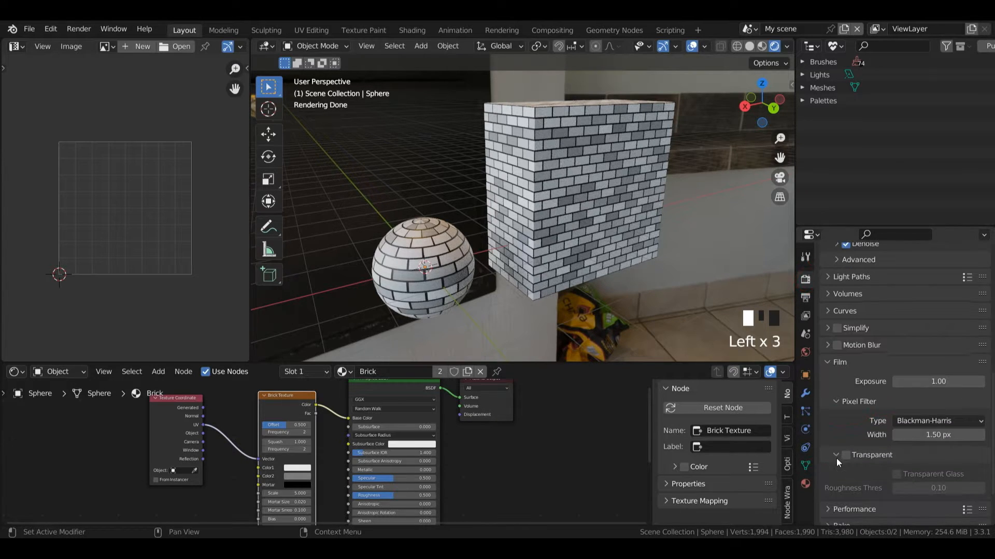
pyautogui.click(846, 456)
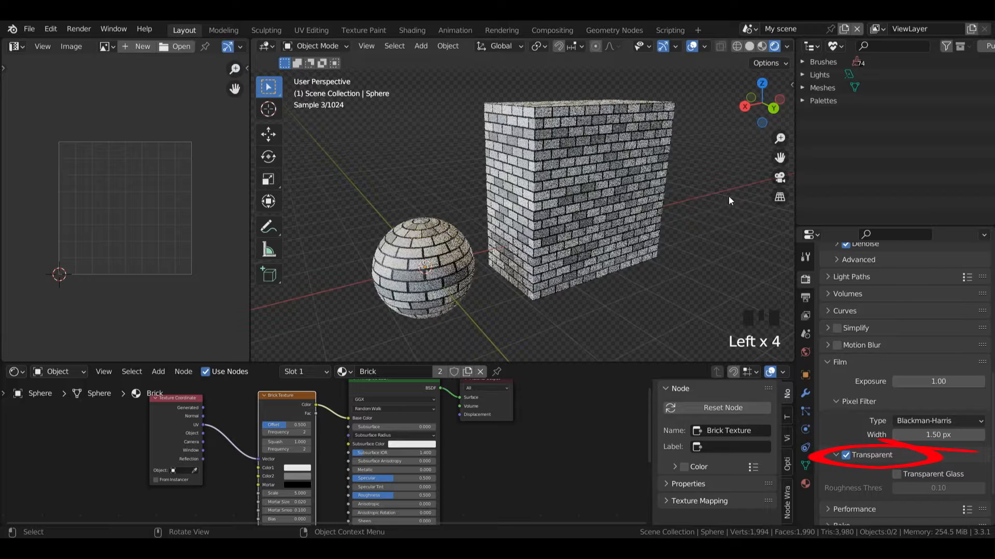
pyautogui.moveTo(991, 430); pyautogui.dragTo(991, 295)
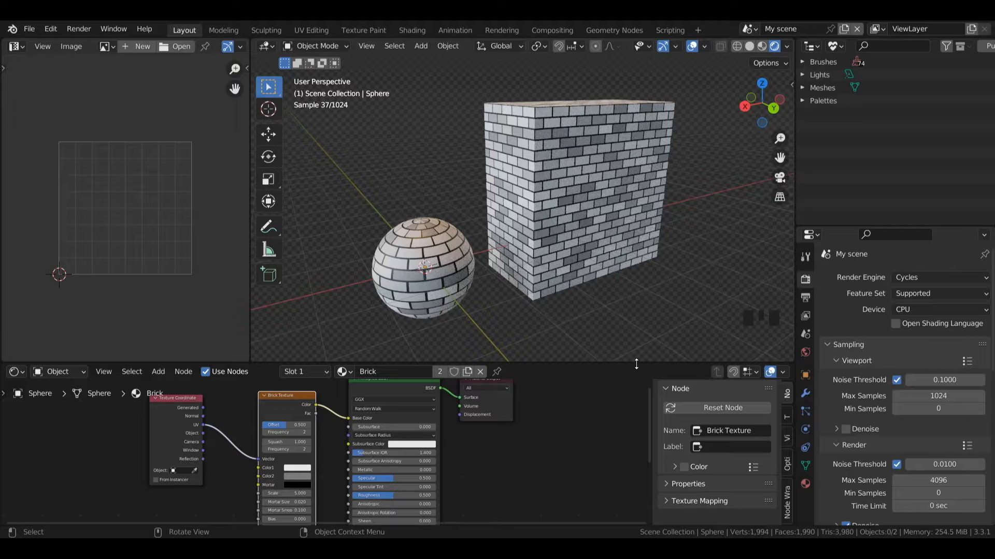
# Combine the Texture Coordinate and Brick Texture nodes into one node group, and return to the main material node tree.
pyautogui.moveTo(635, 364); pyautogui.dragTo(635, 330)
pyautogui.click(296, 382)
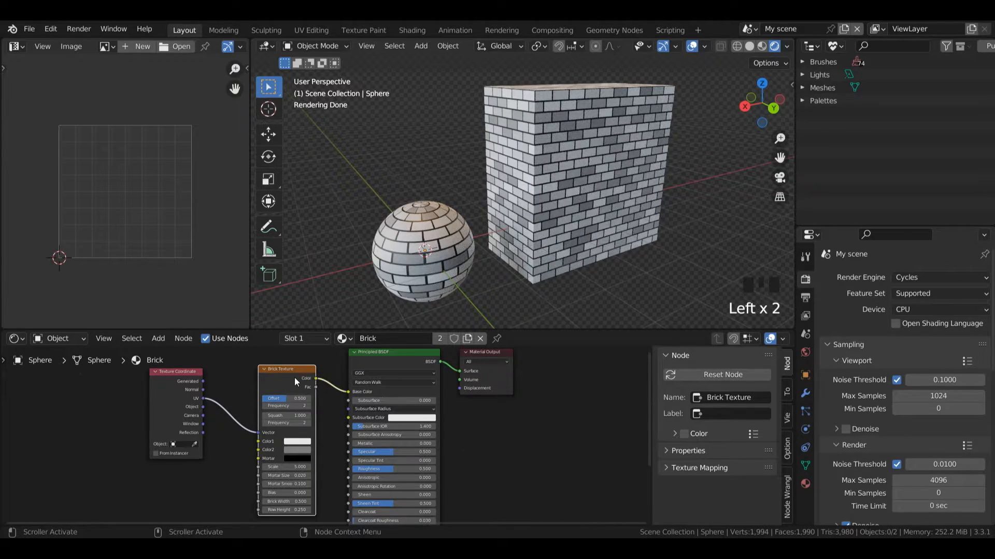
pyautogui.keyDown('shift'); pyautogui.click(184, 370); pyautogui.keyUp('shift')
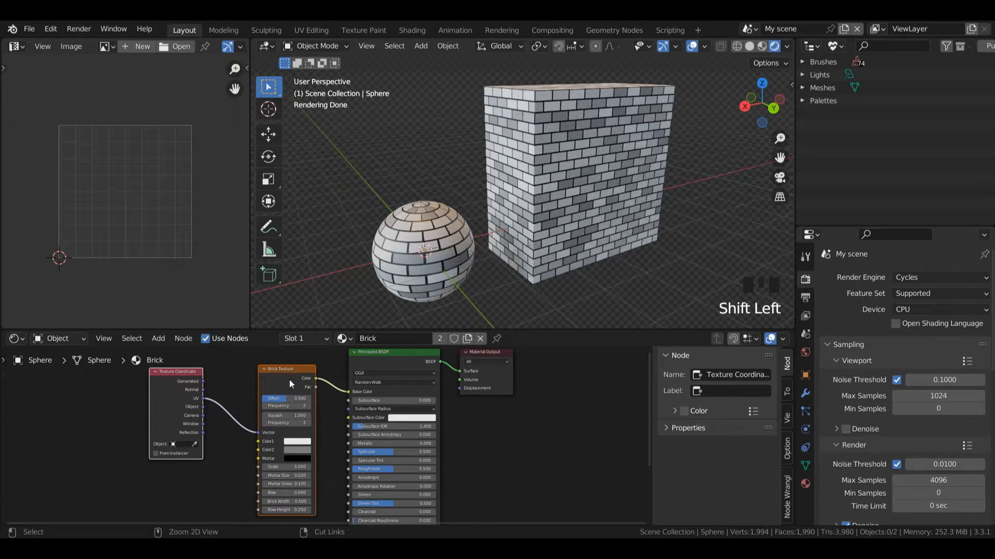
pyautogui.hotkey('ctrl', 'g')
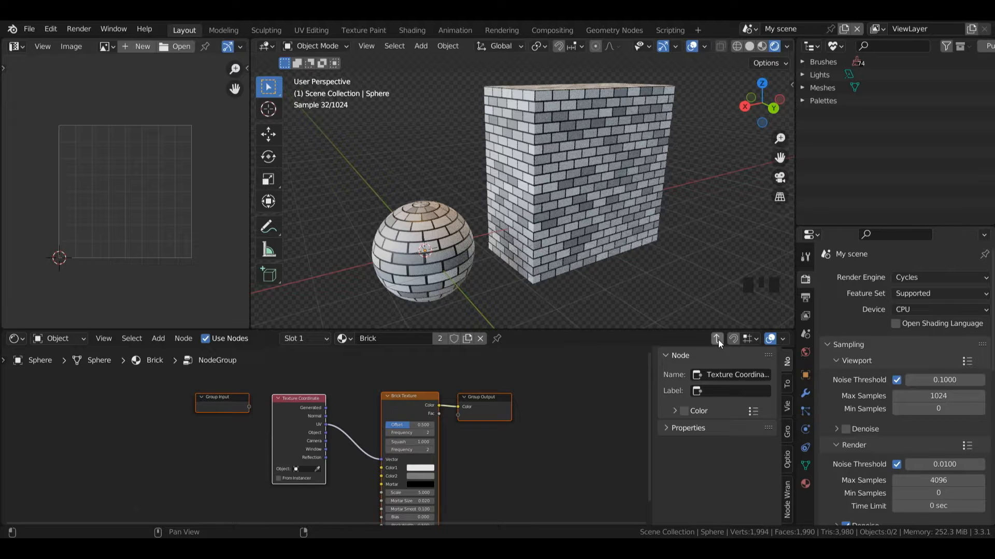
pyautogui.click(719, 340)
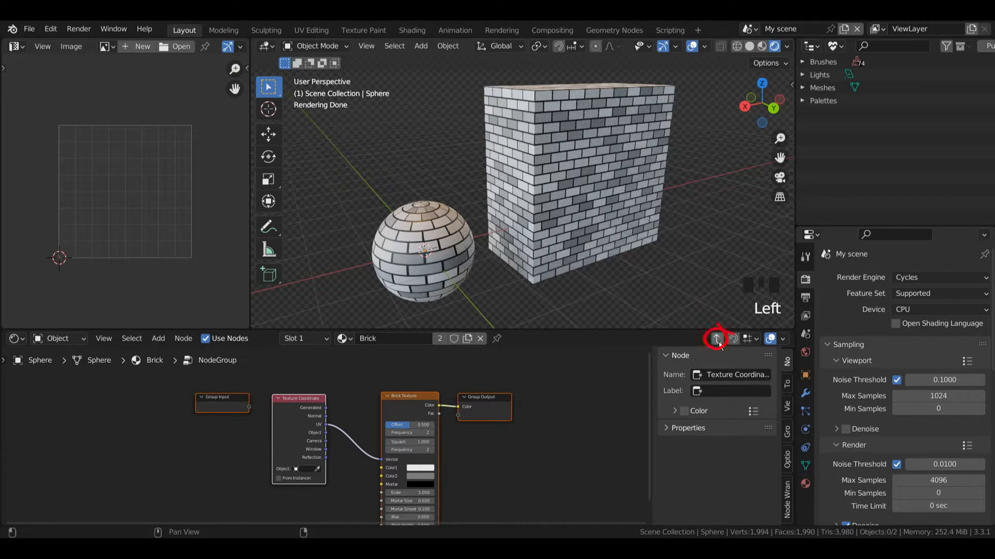
pyautogui.click(718, 339)
# Rename the new node group BrickColourandRoughness and move it slightly away from the Principled BSDF node.
pyautogui.click(232, 392)
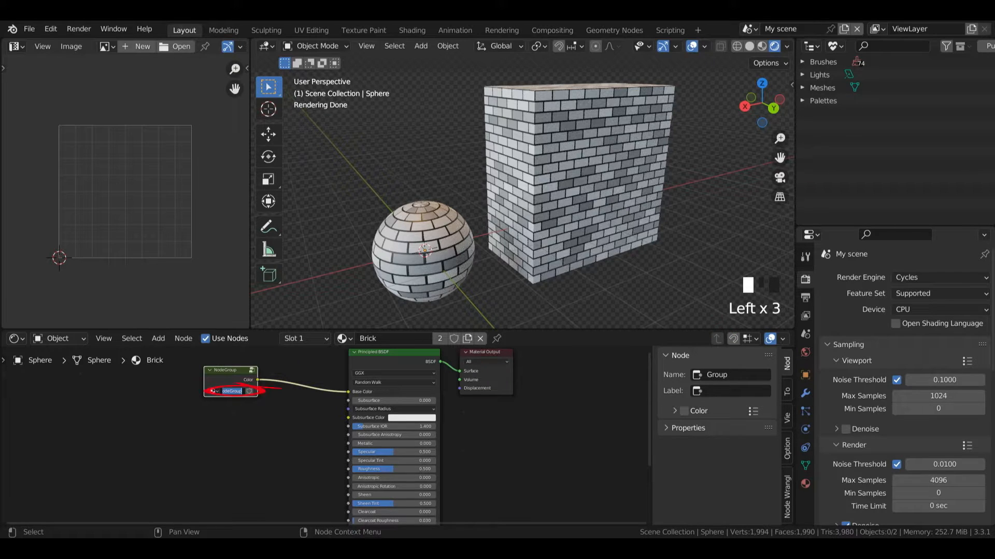
pyautogui.write('BrickColourandRoughness')
pyautogui.click(273, 386)
pyautogui.moveTo(235, 380); pyautogui.dragTo(210, 404)
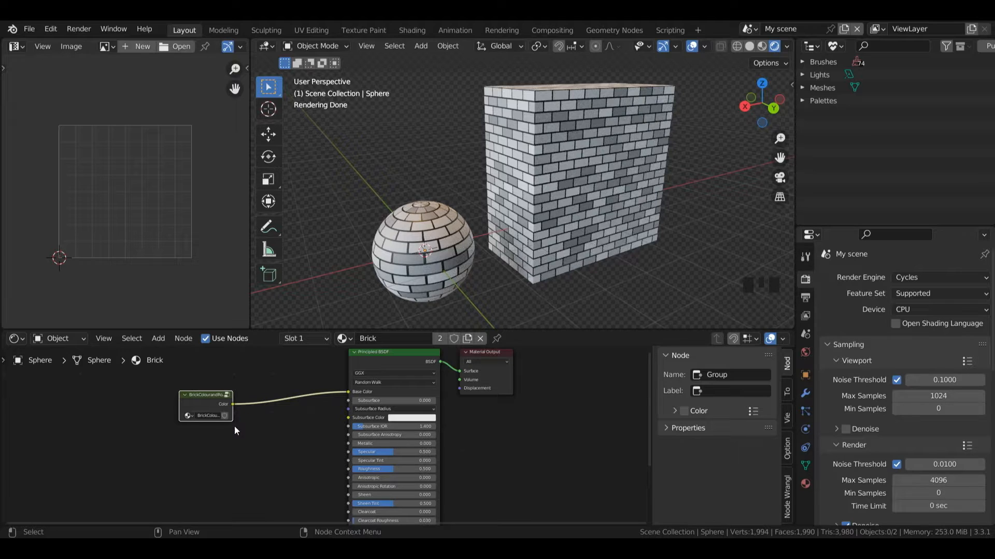
# Put the BrickColourandRoughness group node in a frame labelled "Brick colour and roughness".
pyautogui.hotkey('ctrl', 'j')
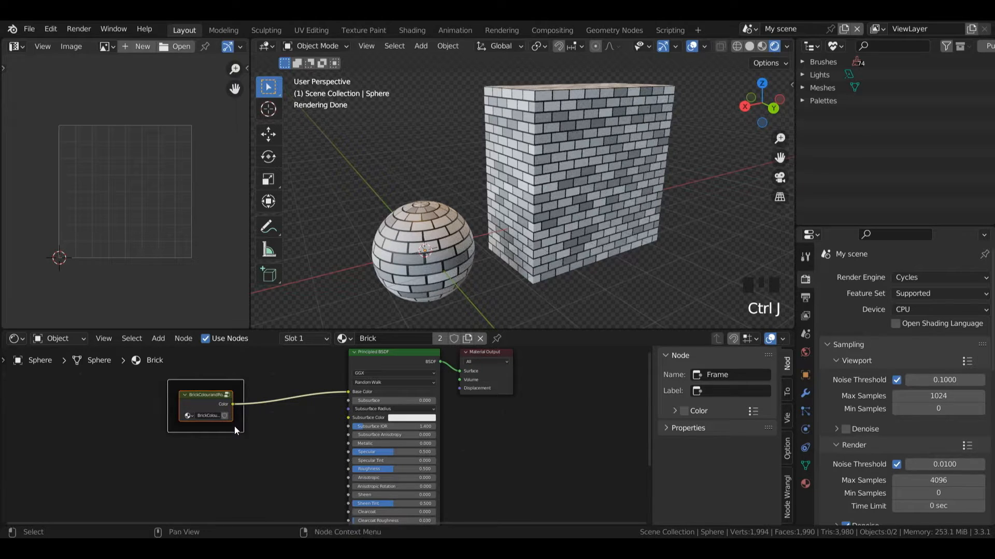
pyautogui.click(236, 382)
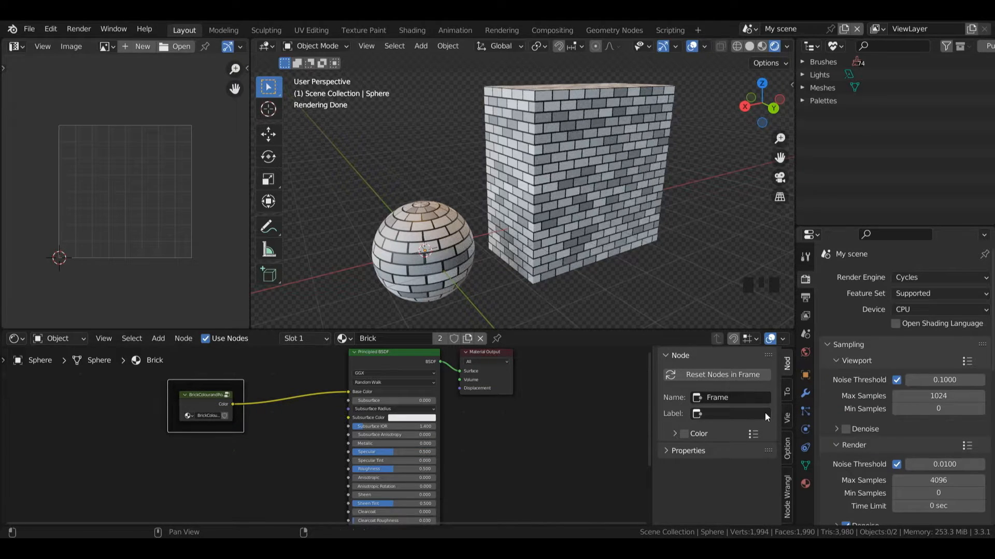
pyautogui.click(738, 414)
pyautogui.write('Brick colour and r')
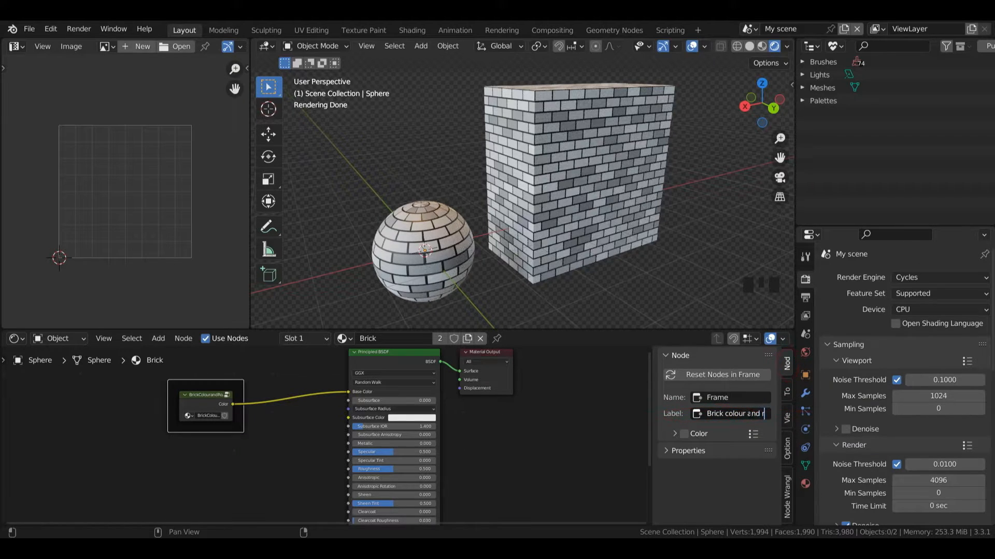
pyautogui.write('oughness')
# Give the frame a custom red colour with saturation 1.000 and value 0.608.
pyautogui.click(691, 437)
pyautogui.click(691, 435)
pyautogui.click(684, 434)
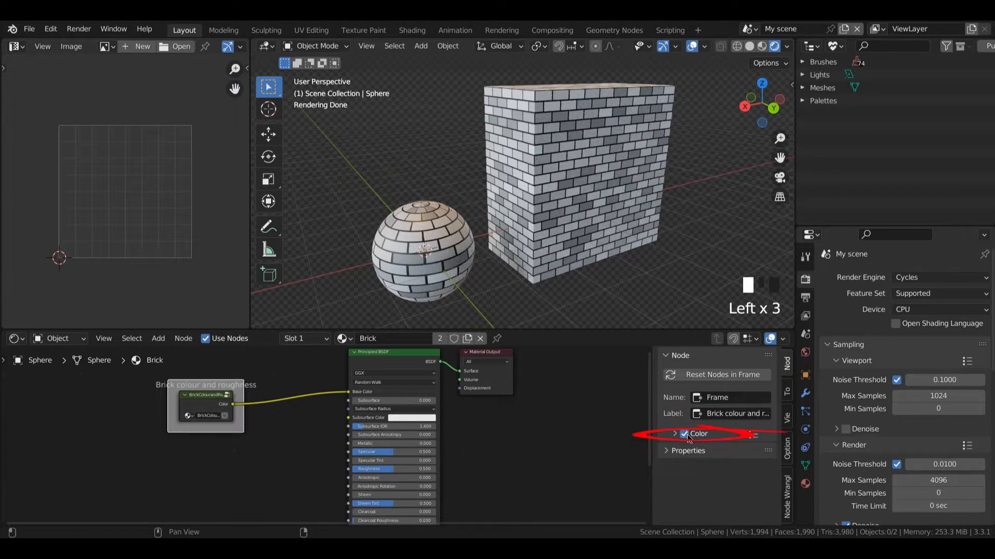
pyautogui.click(692, 454)
pyautogui.click(718, 376)
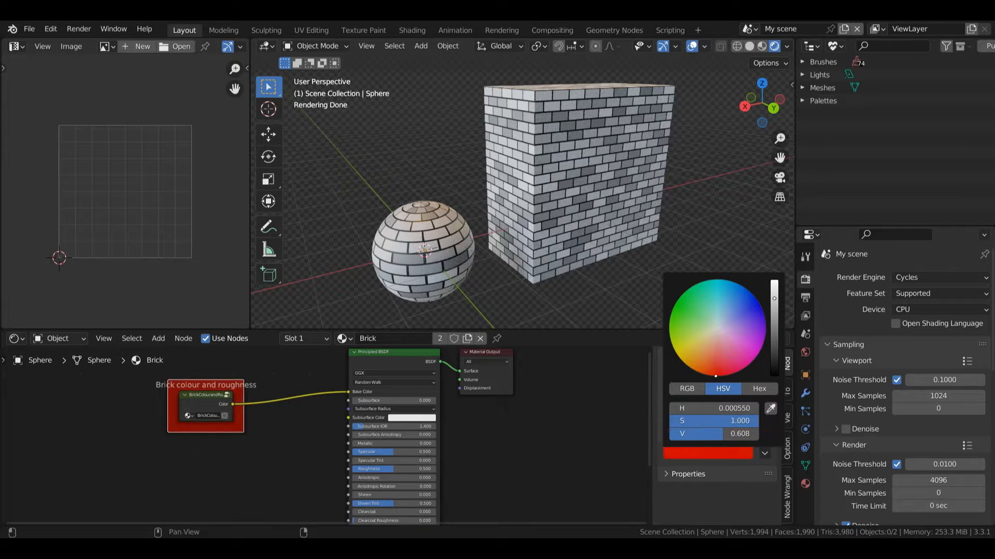
# Inside the BrickColourandRoughness group, put the Brick Texture node into its own nested node group, and return to the parent group.
pyautogui.click(227, 397)
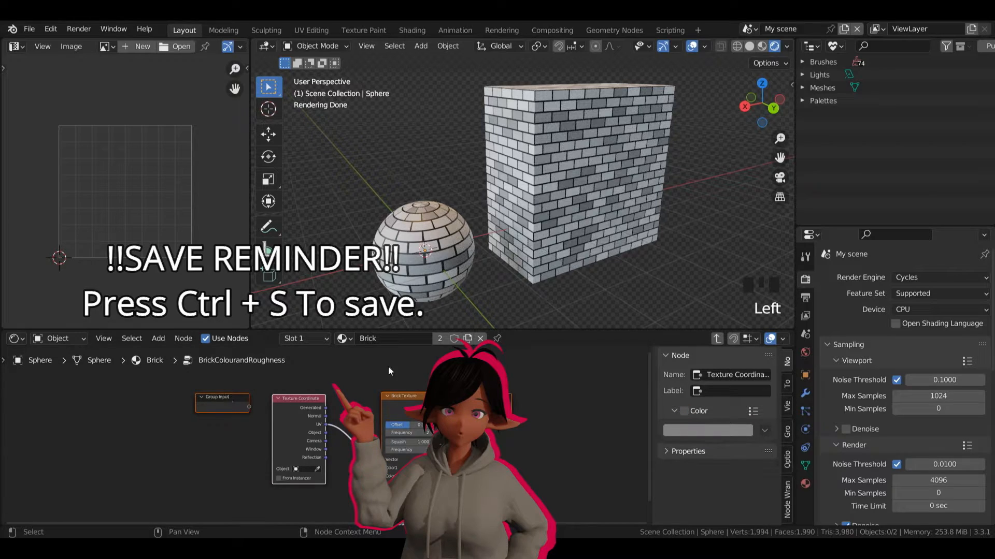
pyautogui.click(717, 338)
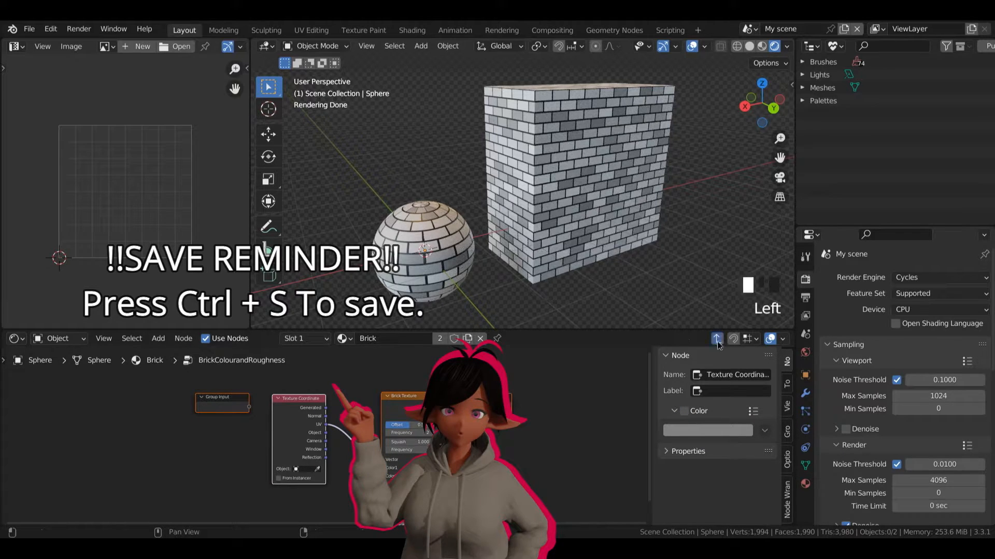
pyautogui.click(229, 397)
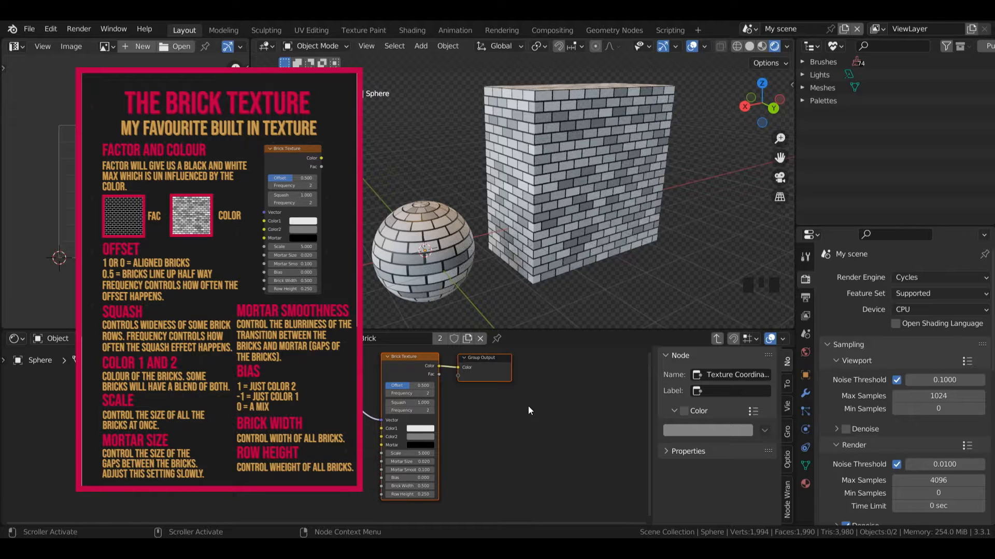
pyautogui.click(432, 375)
pyautogui.moveTo(409, 360)
pyautogui.mouseDown()
pyautogui.moveTo(433, 382)
pyautogui.moveTo(410, 371)
pyautogui.mouseUp()
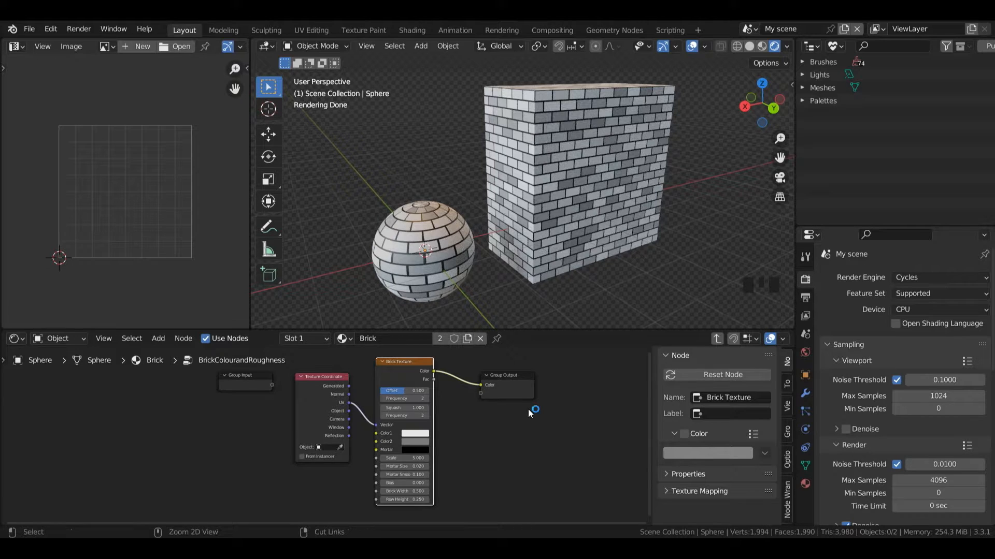
pyautogui.hotkey('ctrl', 'g')
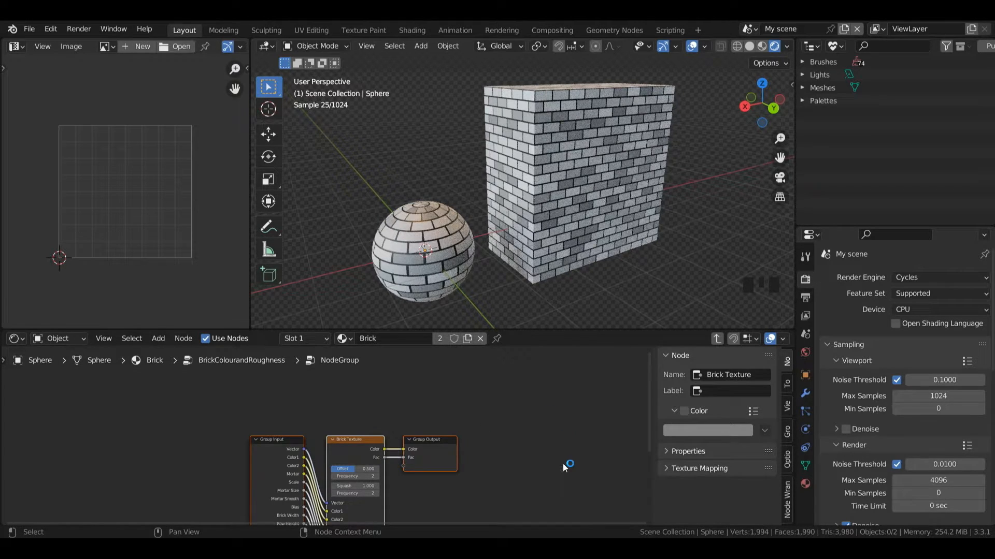
pyautogui.click(718, 338)
# Move the Texture Coordinate node from the BrickColourandRoughness group into the nested group that holds the Brick Texture node.
pyautogui.click(320, 402)
pyautogui.doubleClick(330, 396)
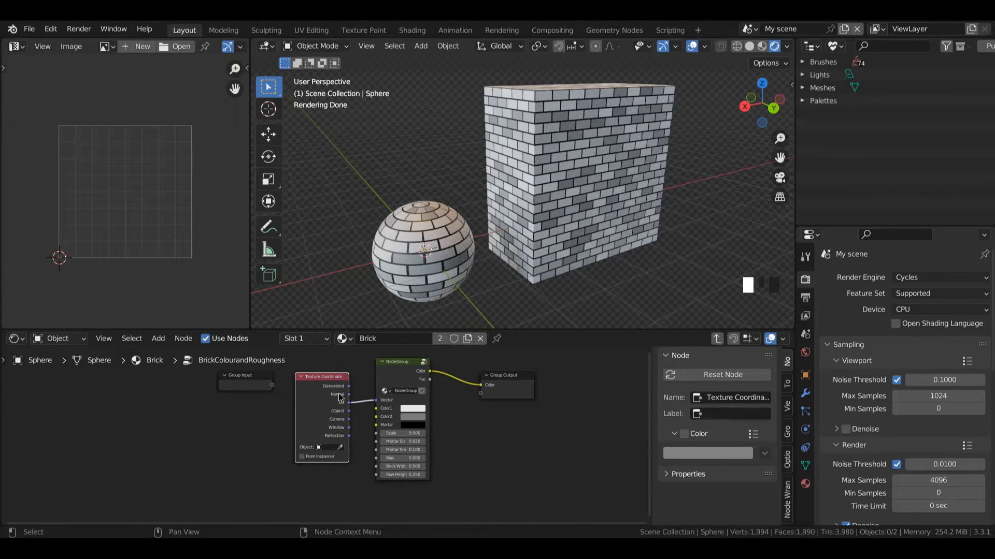
pyautogui.hotkey('ctrl', 'c')
pyautogui.press('x')
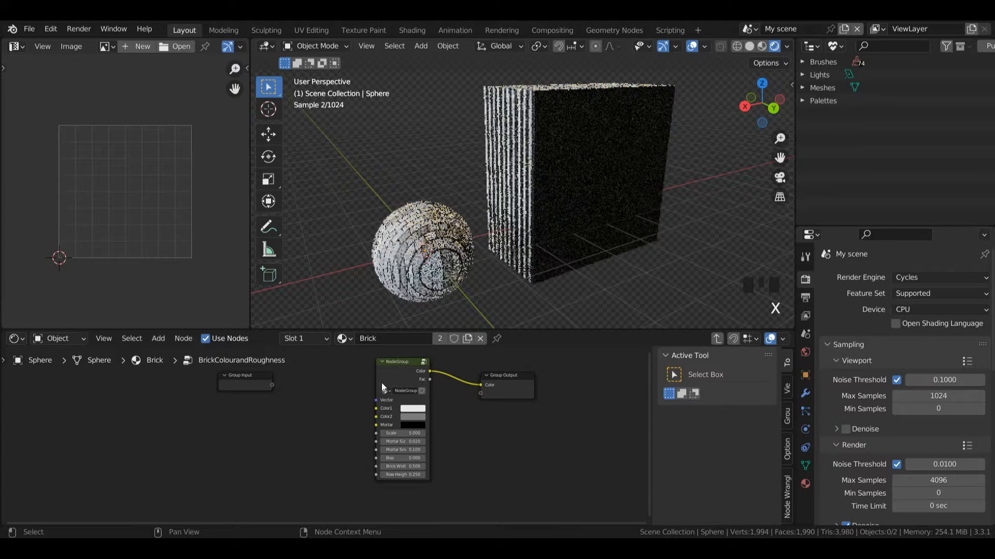
pyautogui.click(424, 362)
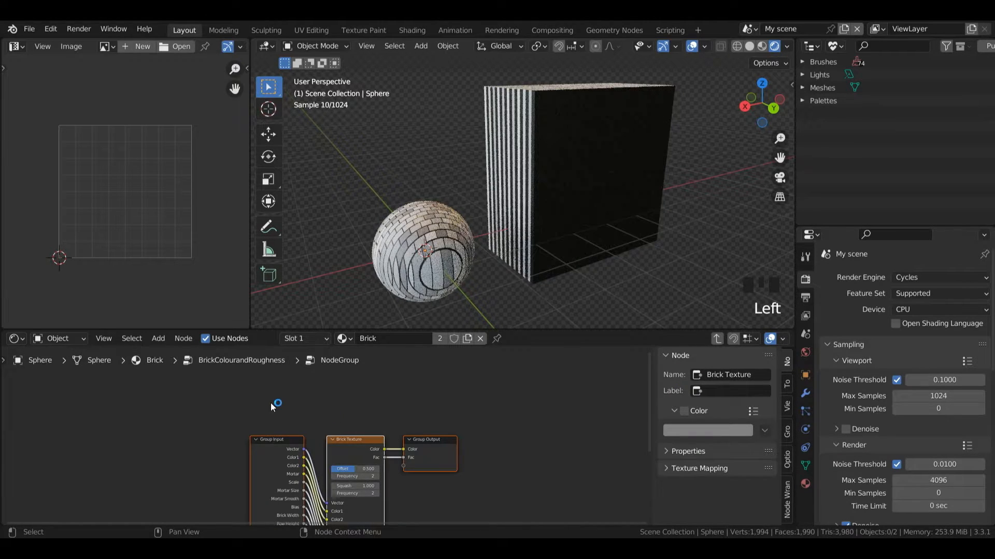
pyautogui.hotkey('ctrl', 'v')
# Connect the Texture Coordinate's UV output to the Brick Texture's Vector input and place the Group Input node lower, clear of the link.
pyautogui.click(219, 445)
pyautogui.moveTo(232, 444); pyautogui.dragTo(326, 485)
pyautogui.click(265, 435)
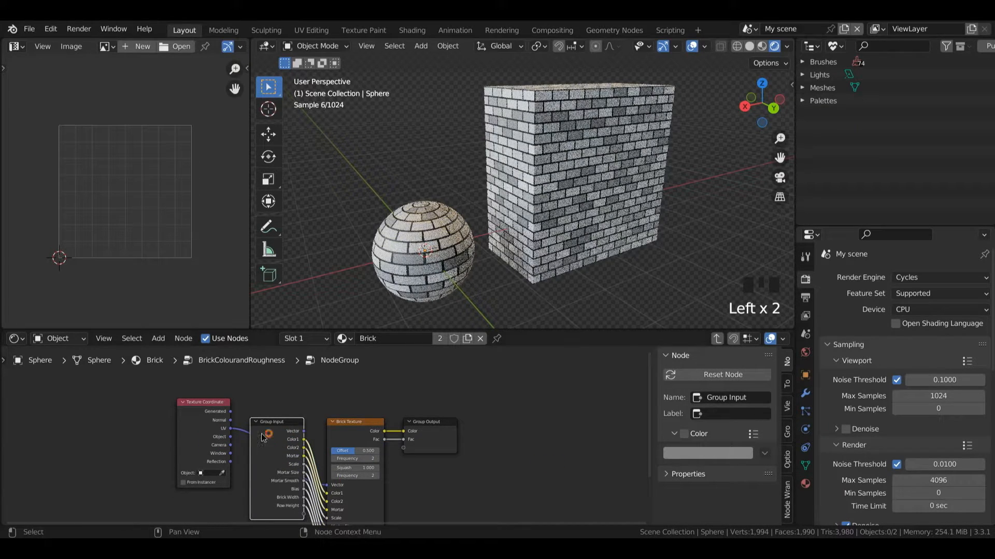
pyautogui.moveTo(262, 438); pyautogui.dragTo(233, 485)
# Remove all of the nested group's inputs except Color1, Color2 and Mortar, and return to the BrickColourandRoughness group.
pyautogui.click(786, 431)
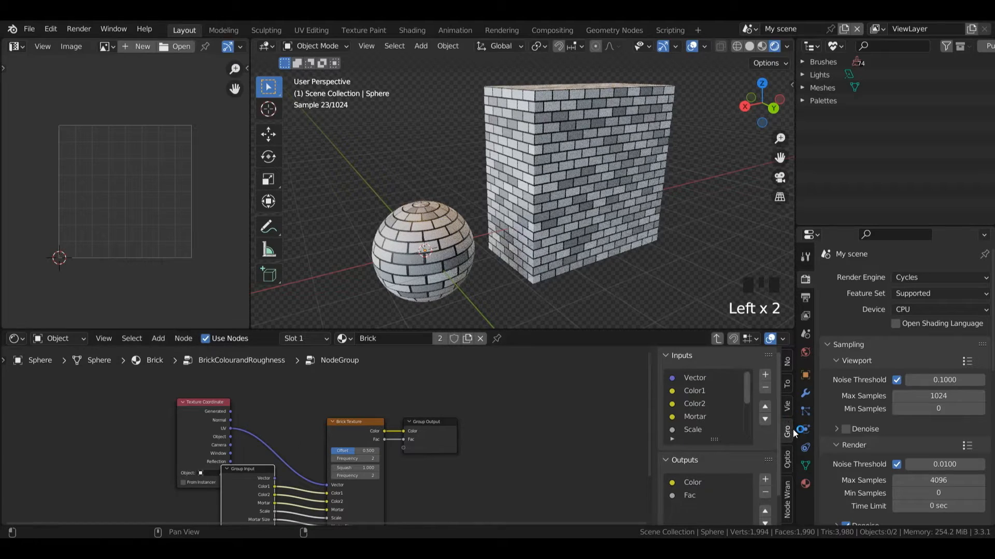
pyautogui.click(718, 381)
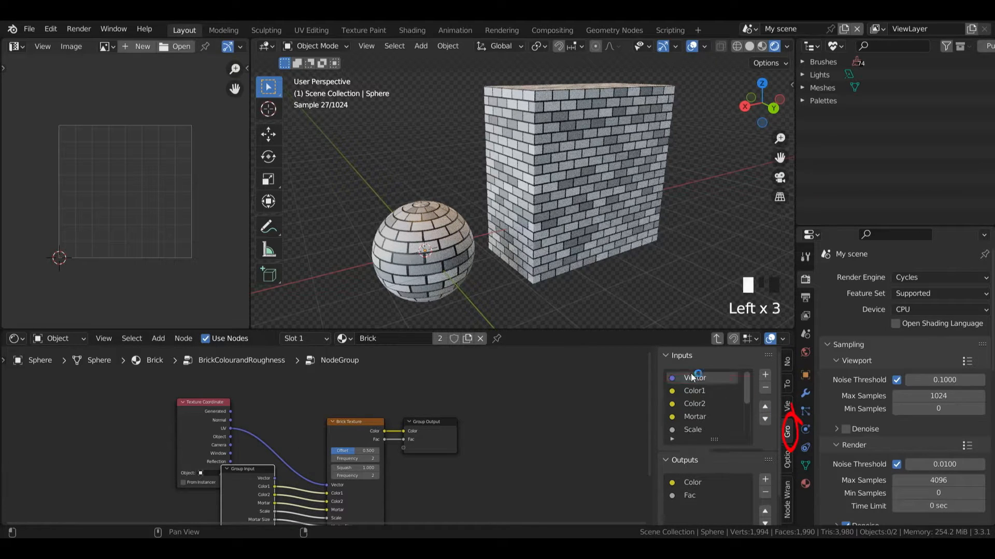
pyautogui.click(765, 387)
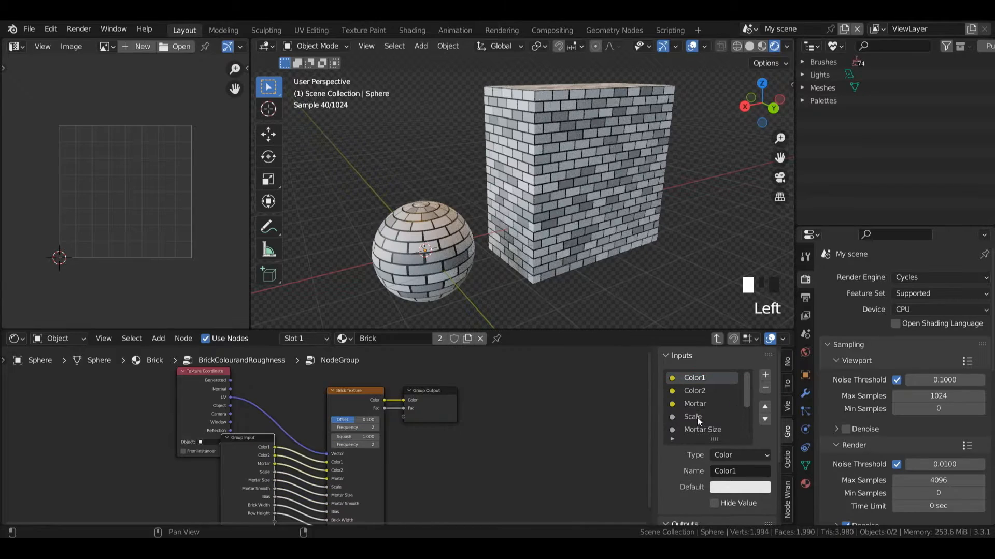
pyautogui.click(697, 418)
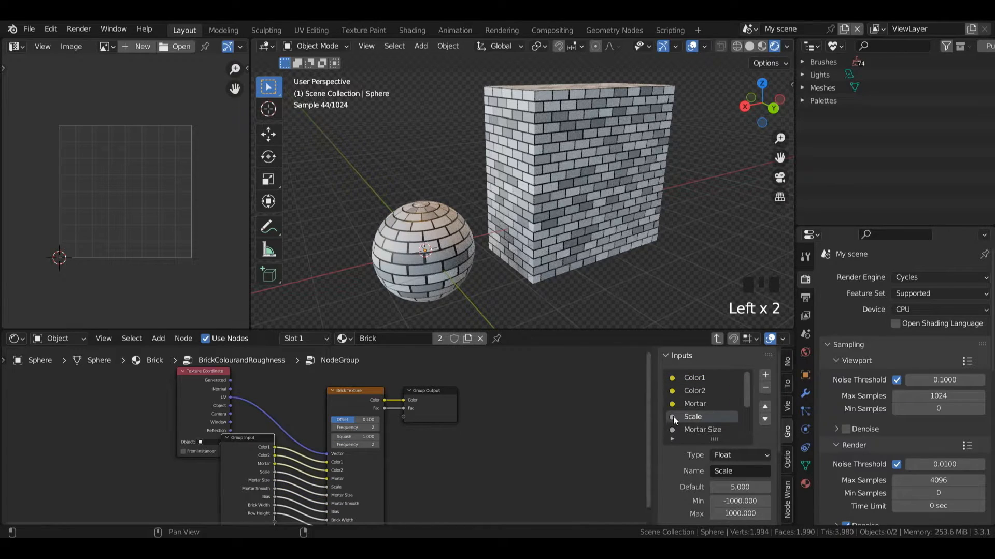
pyautogui.click(765, 387)
pyautogui.click(765, 389)
pyautogui.click(765, 389)
pyautogui.click(765, 389)
pyautogui.press('Tab')
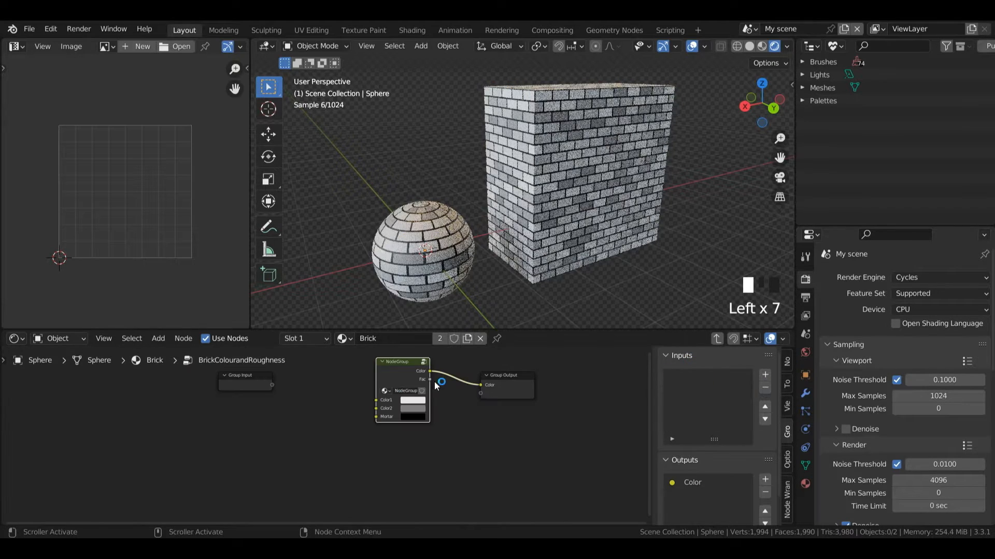
# Rename the nested node group Brick and move it slightly away from the Group Output node.
pyautogui.click(407, 390)
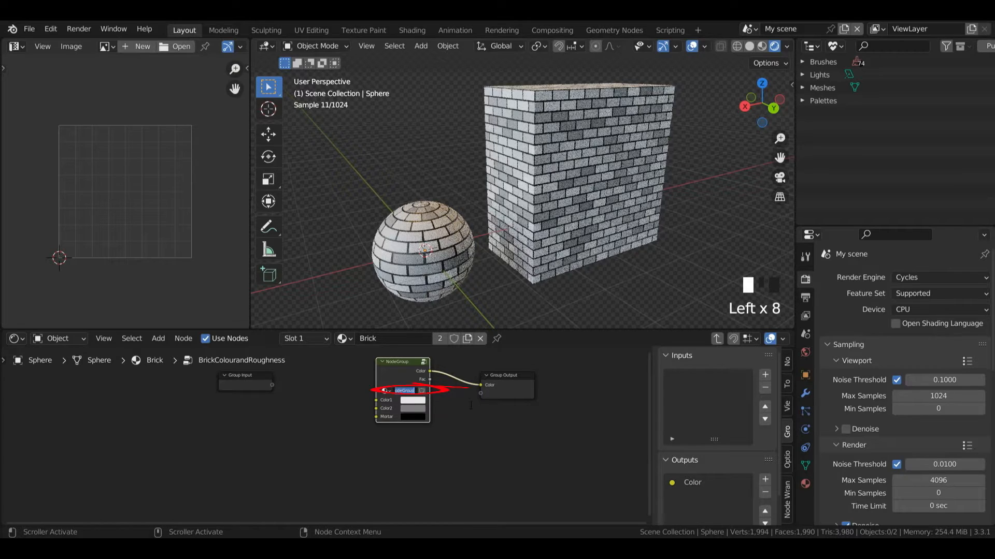
pyautogui.write('Brick')
pyautogui.moveTo(388, 364); pyautogui.dragTo(363, 375)
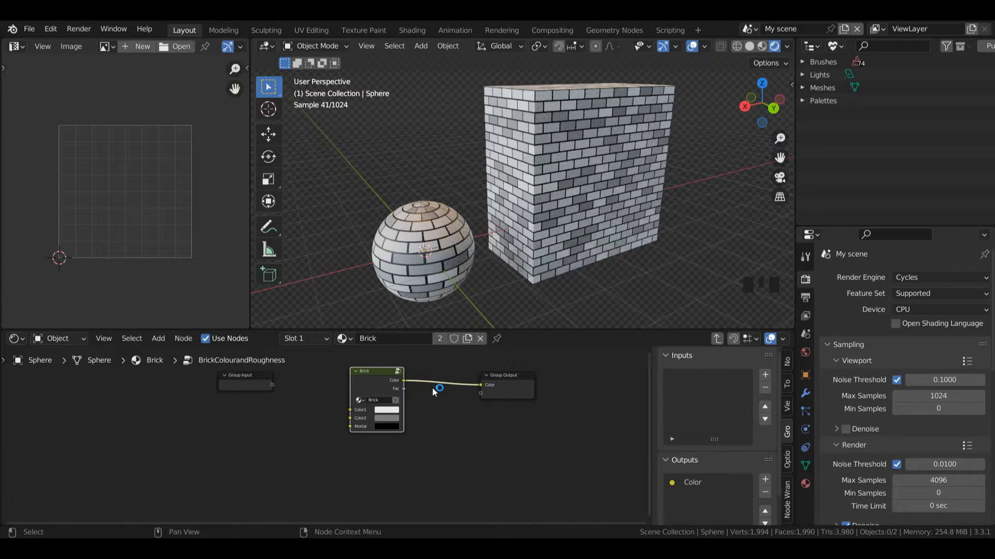
# Duplicate the Brick group node and set the copy's Color1 to red.
pyautogui.hotkey('shift', 'd')
pyautogui.click(328, 413)
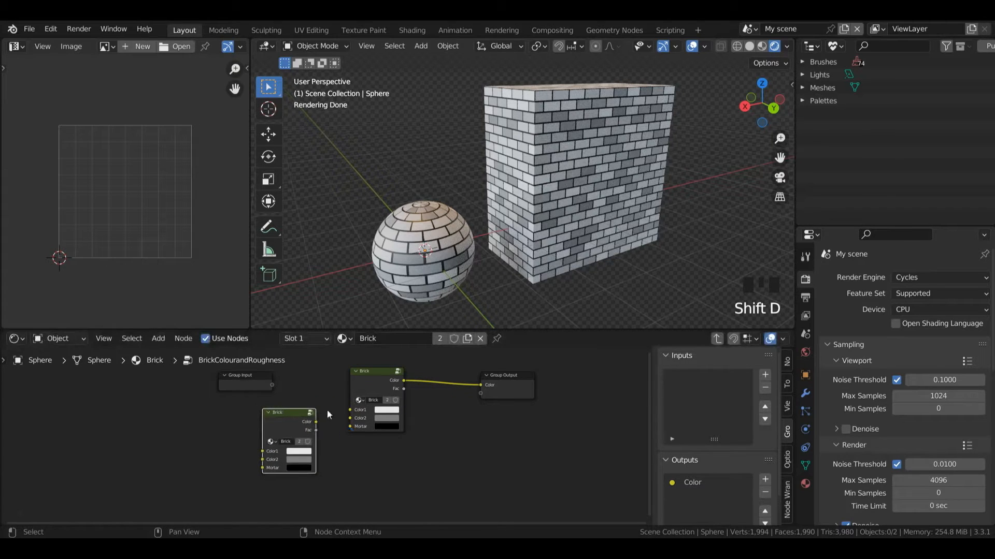
pyautogui.click(300, 451)
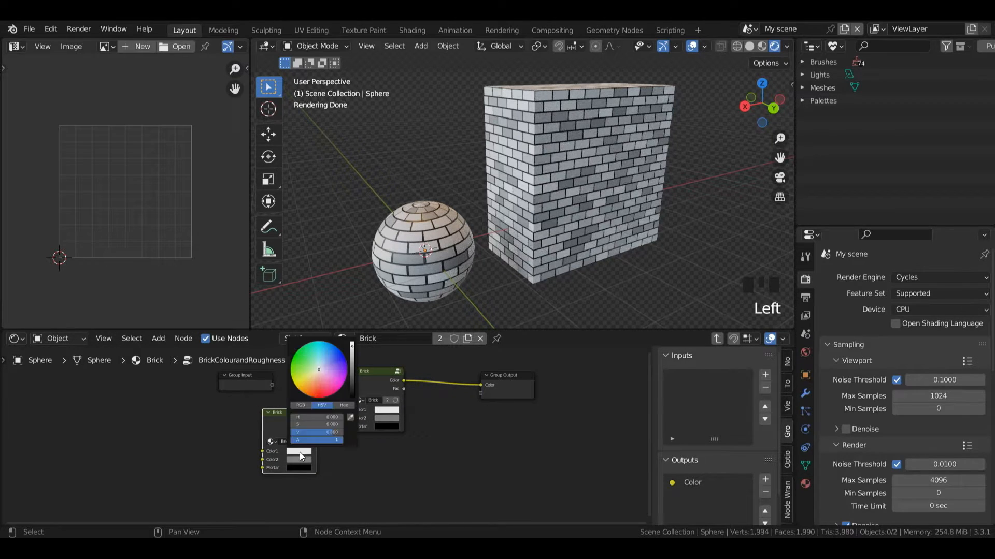
pyautogui.click(330, 395)
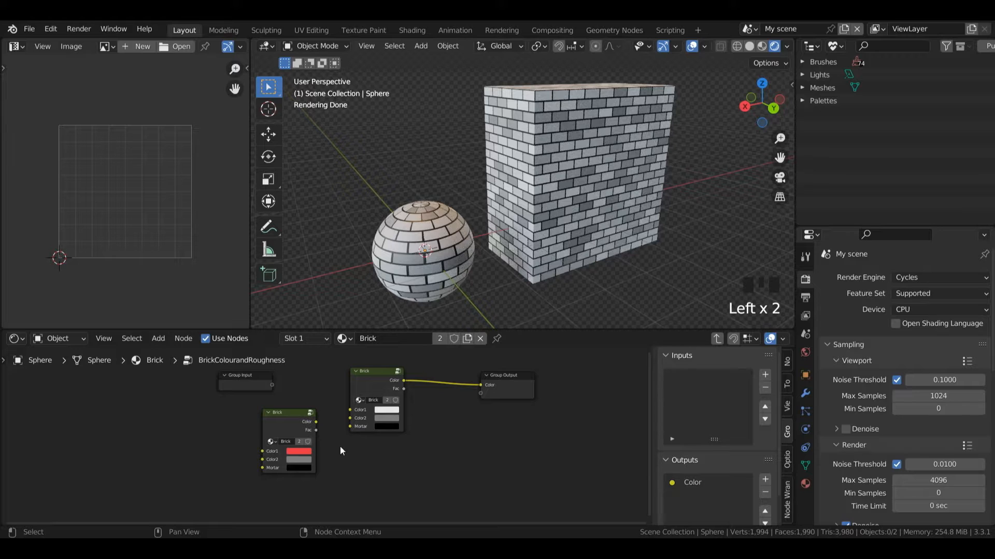
# Inside the original Brick group, set the Brick Texture's Scale to 7.100, and return to the parent group.
pyautogui.click(397, 372)
pyautogui.moveTo(341, 487); pyautogui.dragTo(589, 377)
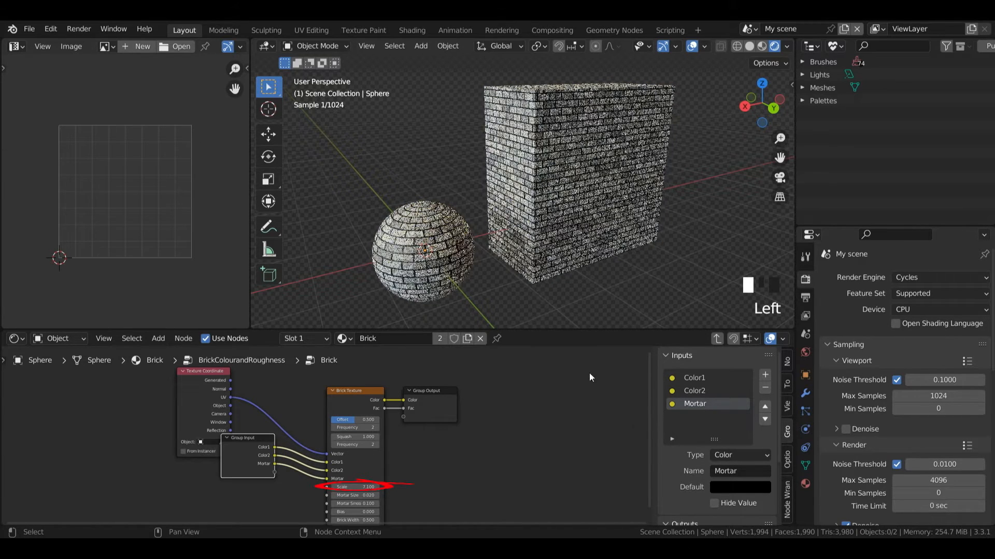
pyautogui.click(717, 338)
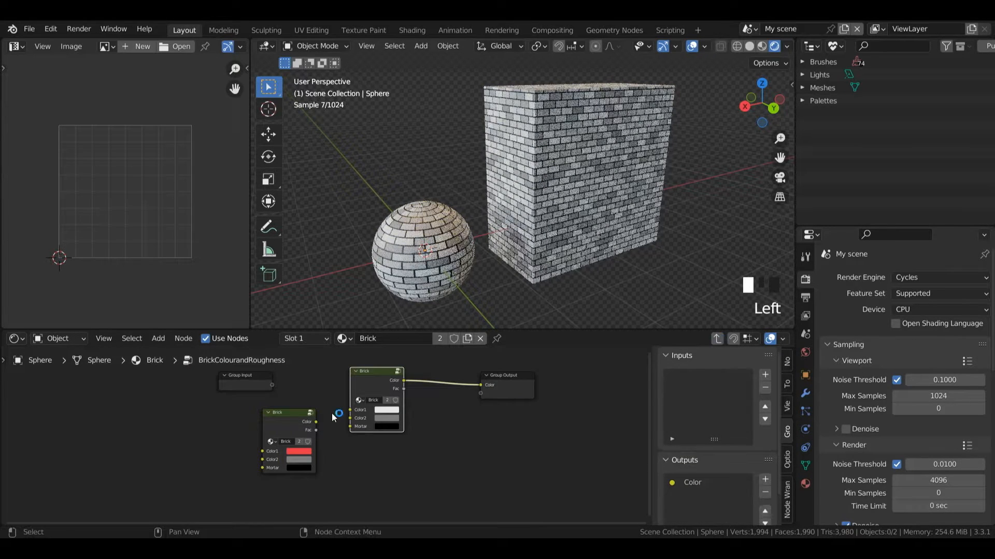
# Inside the duplicated Brick group, set the Brick Texture's Scale to 5, and delete the duplicate node from the parent group.
pyautogui.click(310, 413)
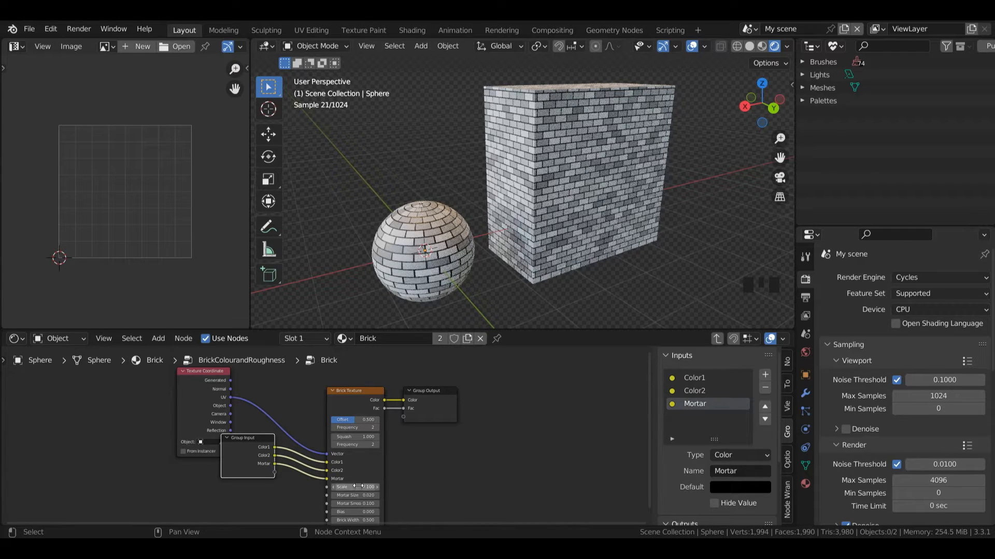
pyautogui.click(358, 487)
pyautogui.write('5')
pyautogui.press('Return')
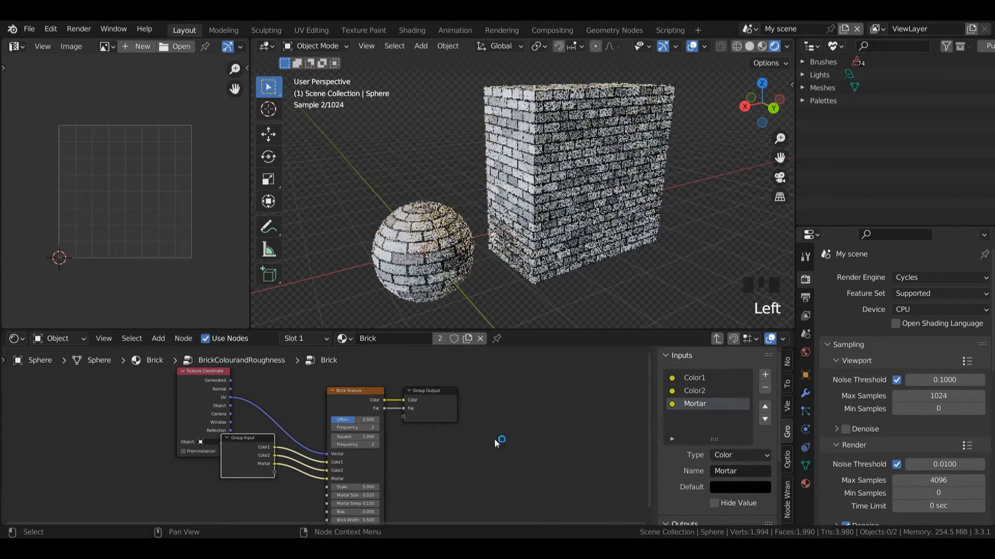
pyautogui.press('Tab')
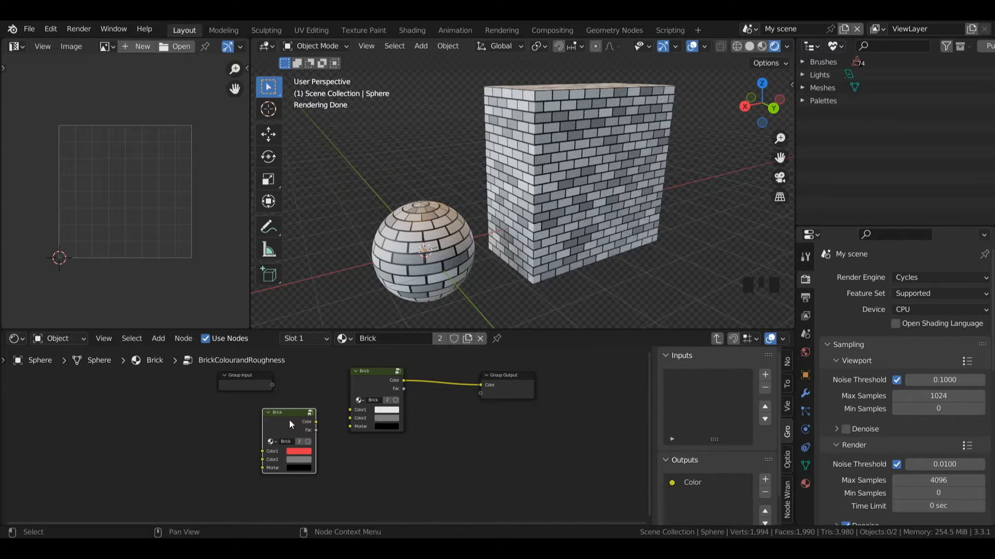
pyautogui.press('x')
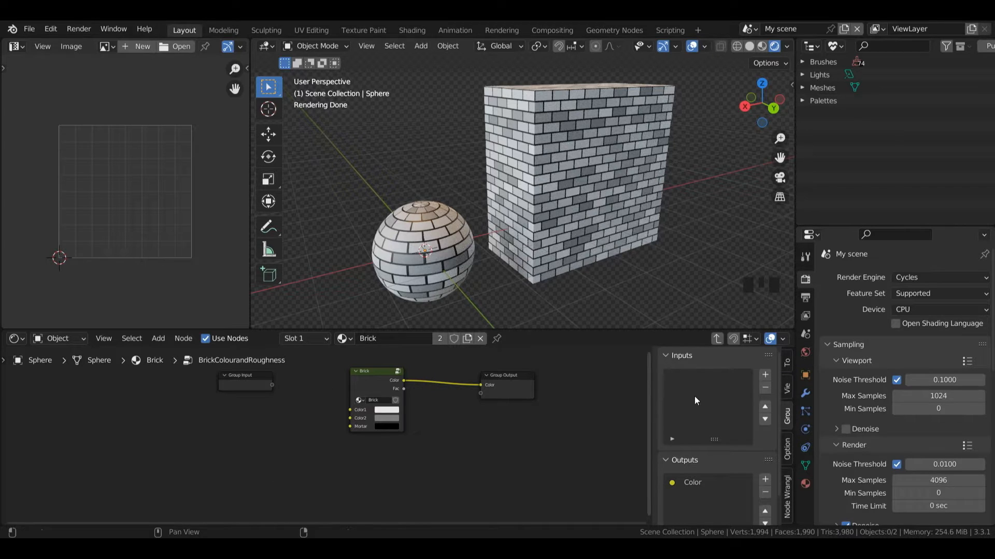
# Add three inputs to the BrickColourandRoughness group and name them Brick1, Brick2 and Mortar.
pyautogui.click(765, 375)
pyautogui.click(765, 375)
pyautogui.click(765, 375)
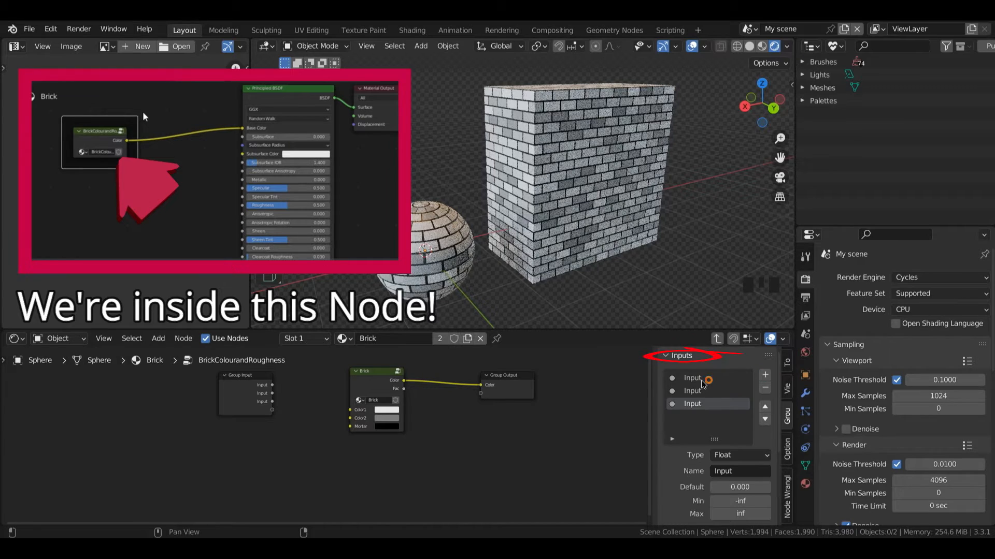
pyautogui.click(699, 379)
pyautogui.doubleClick(699, 378)
pyautogui.write('Brick1')
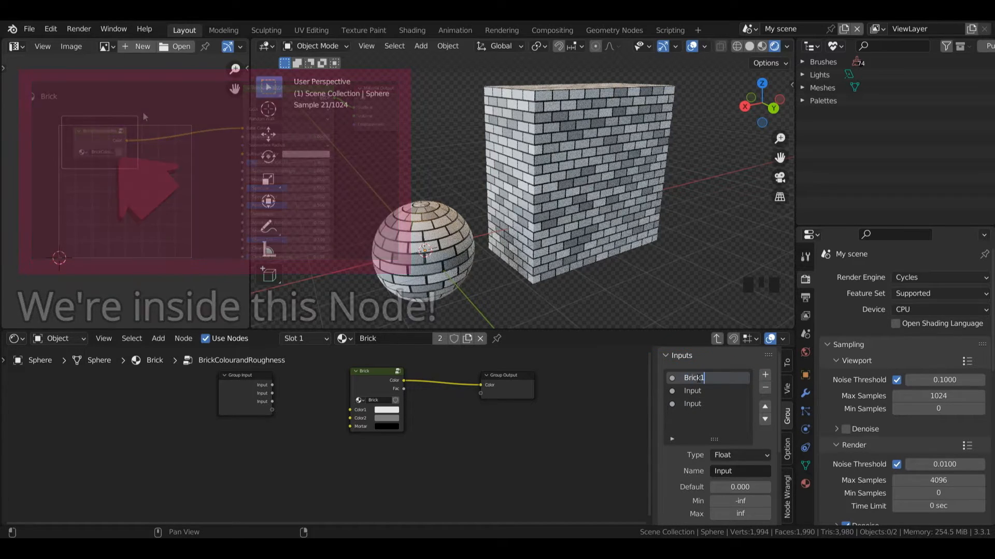
pyautogui.doubleClick(701, 391)
pyautogui.write('Brick2')
pyautogui.doubleClick(701, 404)
pyautogui.write('Mortar')
pyautogui.press('Return')
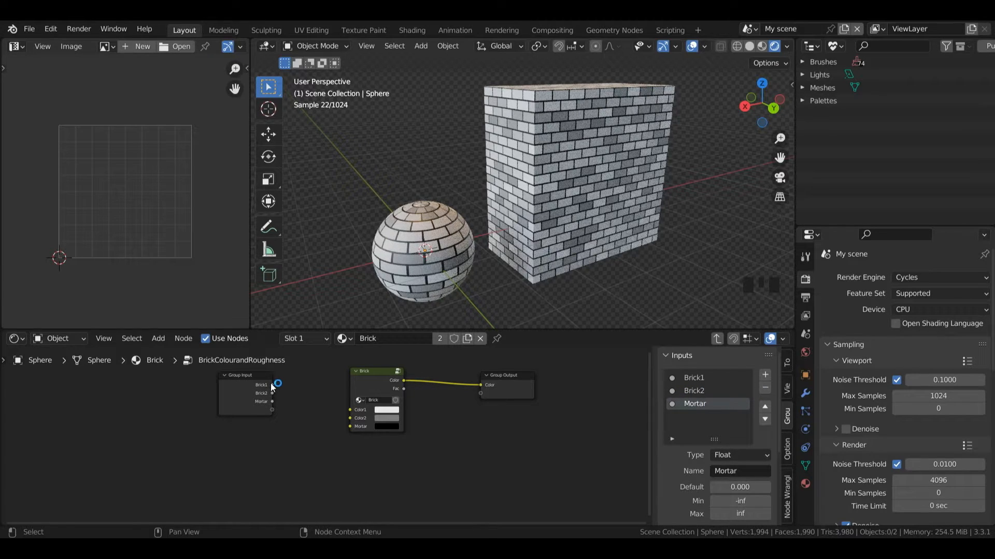
# Connect the Group Input's Brick1, Brick2 and Mortar outputs to the Brick node's Color1, Color2 and Mortar inputs.
pyautogui.moveTo(350, 410); pyautogui.dragTo(272, 385)
pyautogui.moveTo(352, 419); pyautogui.dragTo(272, 395)
pyautogui.moveTo(351, 427); pyautogui.dragTo(272, 402)
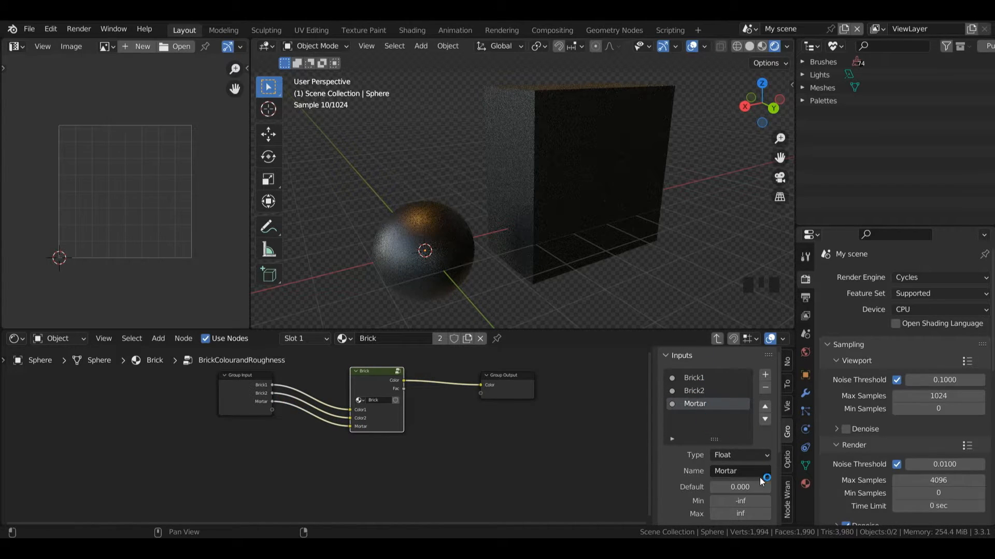
# Set the type of the Mortar, Brick2 and Brick1 group inputs to Color, and return to the top level of the material.
pyautogui.click(747, 455)
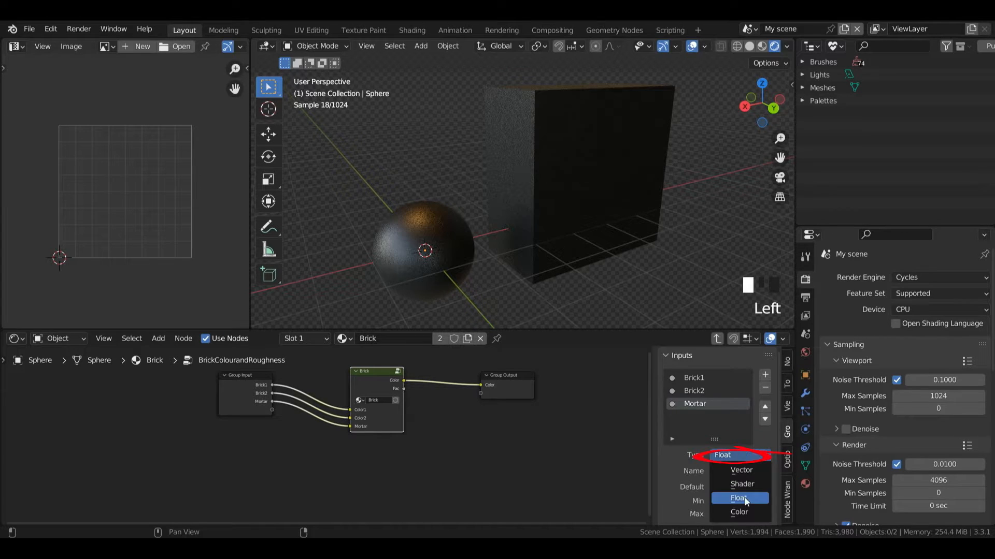
pyautogui.click(742, 513)
pyautogui.click(740, 455)
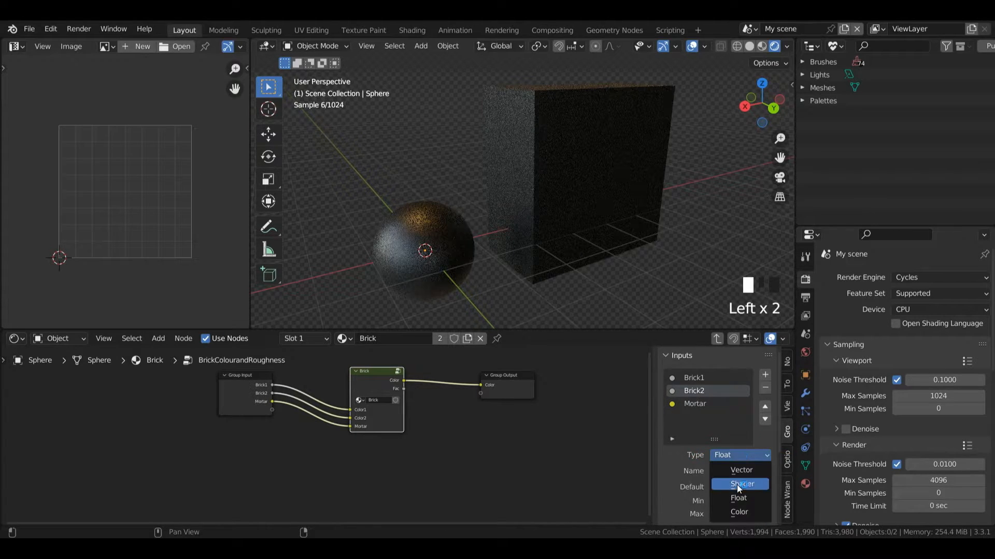
pyautogui.click(740, 458)
pyautogui.click(739, 458)
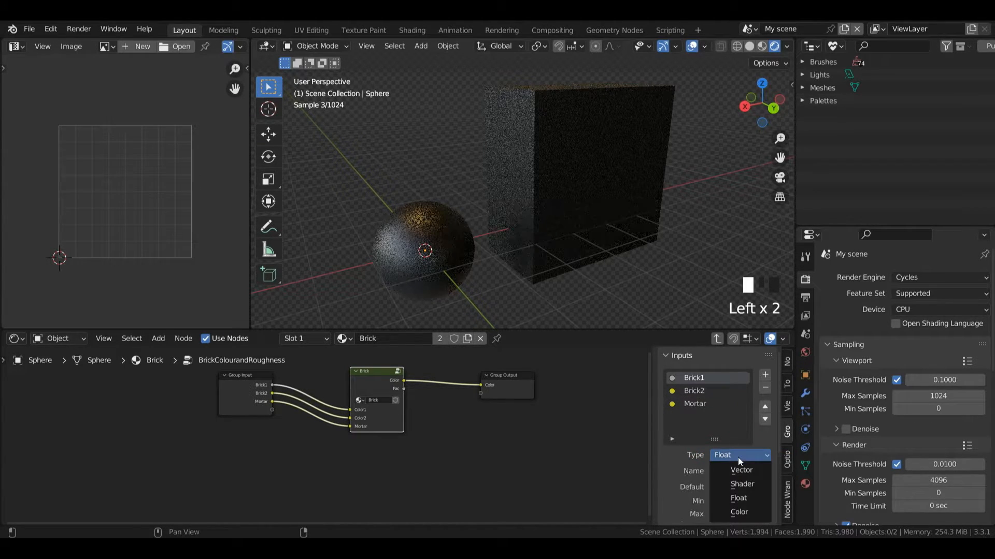
pyautogui.click(740, 511)
pyautogui.click(718, 339)
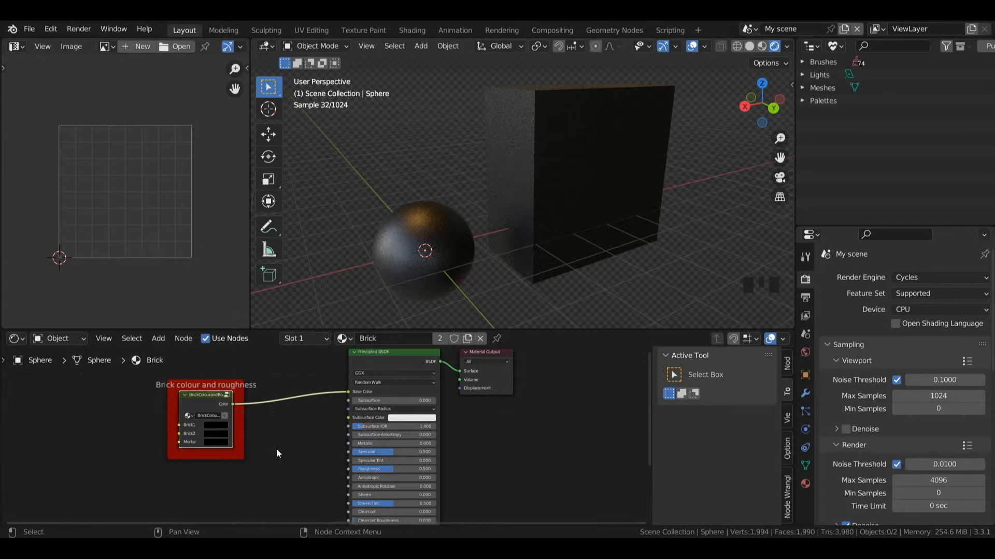
# On the BrickColourandRoughness node, set Brick1 to a saturated crimson and Brick2 to a lighter red.
pyautogui.click(219, 426)
pyautogui.moveTo(270, 326); pyautogui.dragTo(246, 366)
pyautogui.click(219, 438)
pyautogui.moveTo(270, 328); pyautogui.dragTo(269, 340)
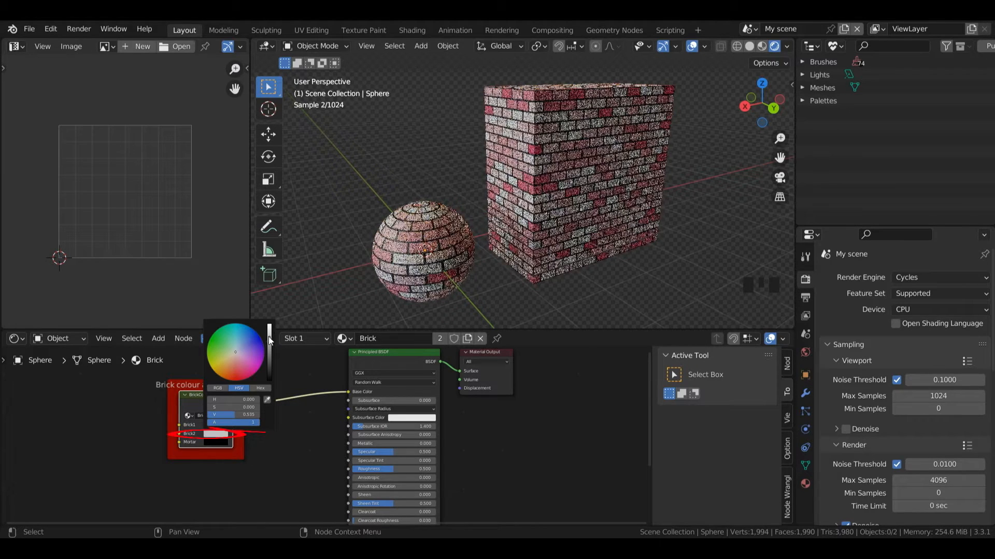
pyautogui.moveTo(235, 375); pyautogui.dragTo(235, 367)
# Darken the Brick1 colour to a deep red and set the Mortar colour to white.
pyautogui.click(213, 425)
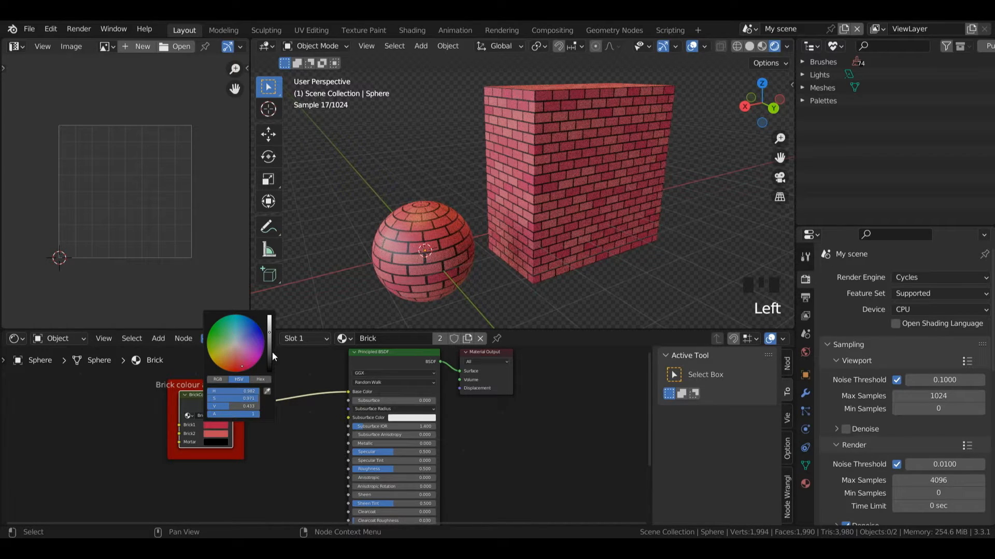
pyautogui.click(217, 442)
pyautogui.moveTo(270, 361); pyautogui.dragTo(269, 334)
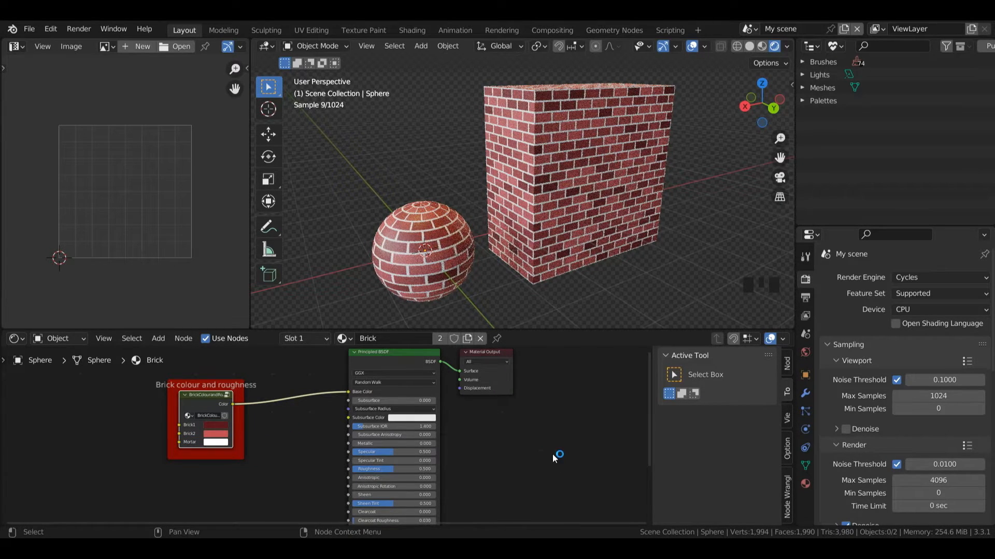
# Try a slightly different red for the Brick2 colour and undo the change.
pyautogui.click(220, 432)
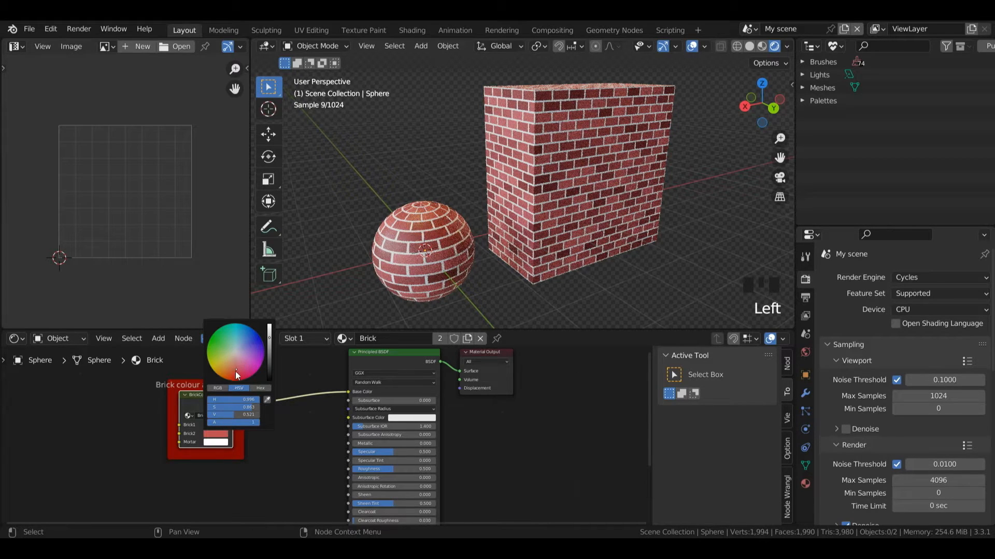
pyautogui.click(237, 372)
pyautogui.hotkey('ctrl', 'z')
# Examine the hex codes of the Brick1 and Brick2 colours.
pyautogui.click(209, 425)
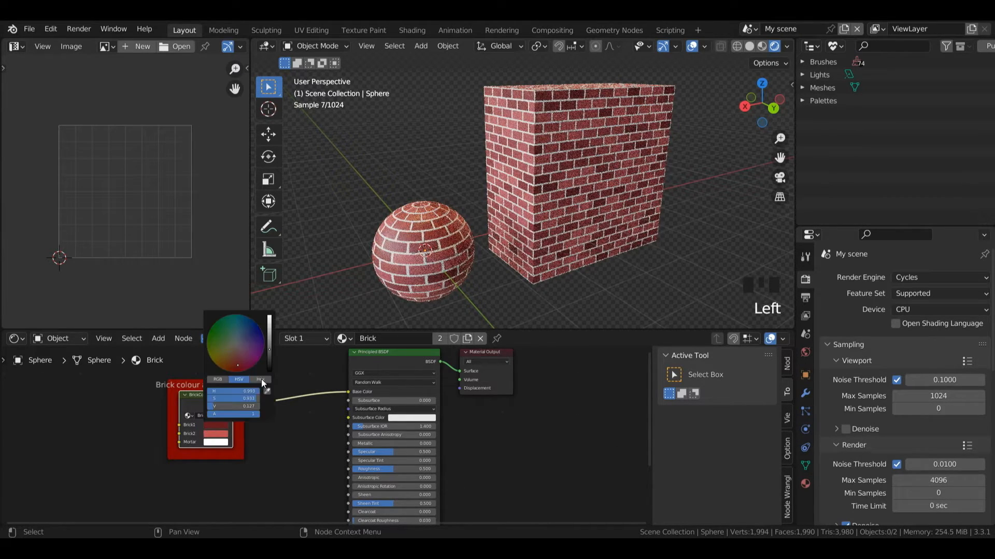
pyautogui.click(259, 382)
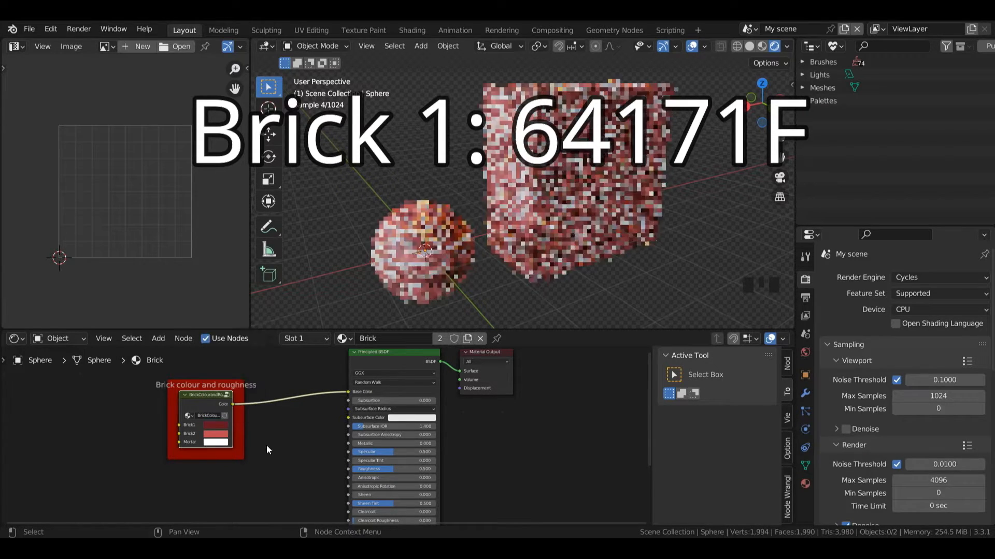
pyautogui.click(215, 434)
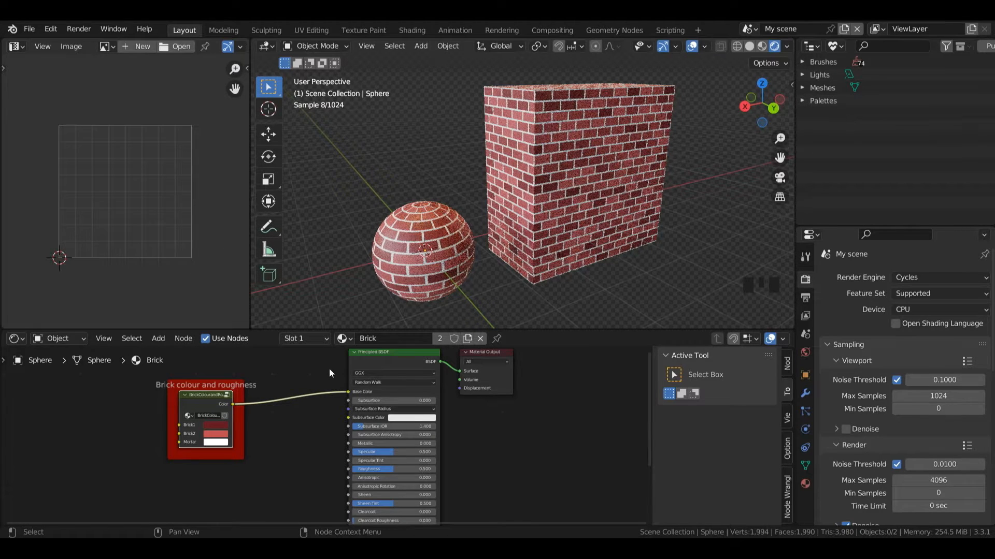
# Inside the BrickColourandRoughness group, add a second output and rename the existing Color output as Basecolour.
pyautogui.click(216, 447)
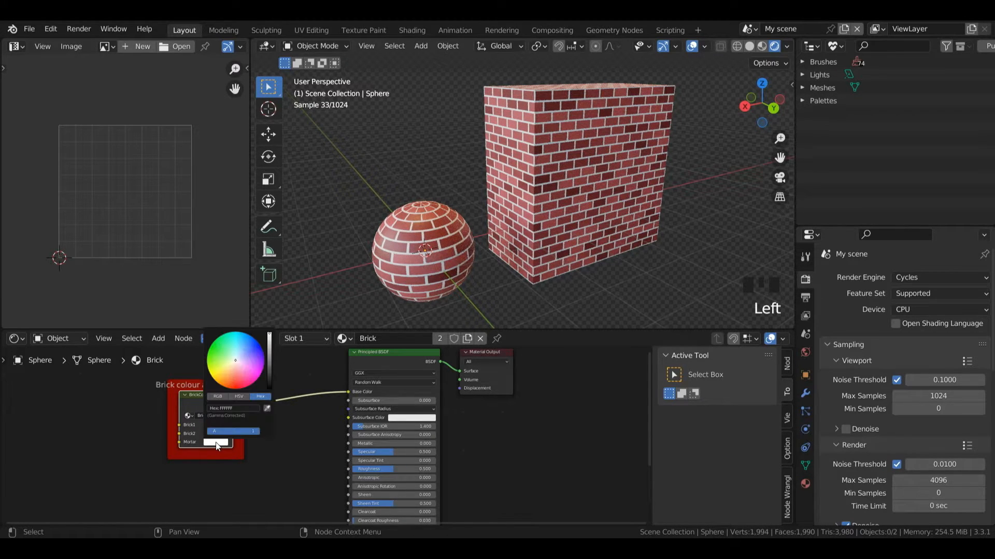
pyautogui.press('Tab')
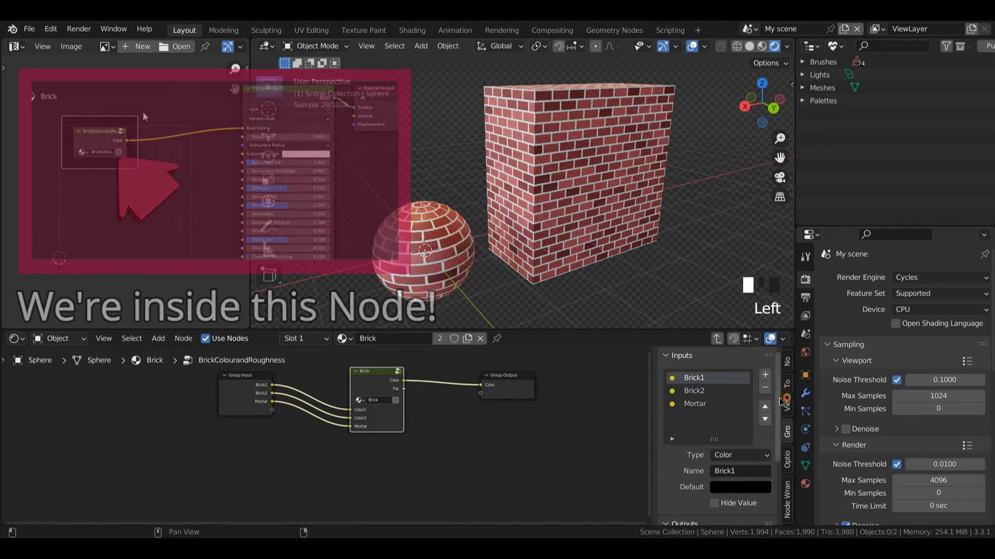
pyautogui.scroll(-4, 788, 409)
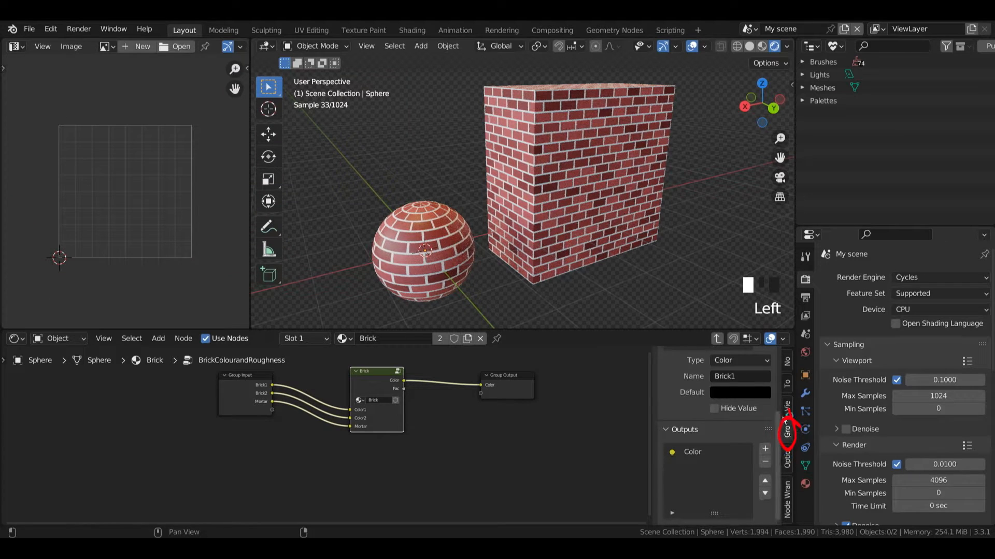
pyautogui.click(765, 448)
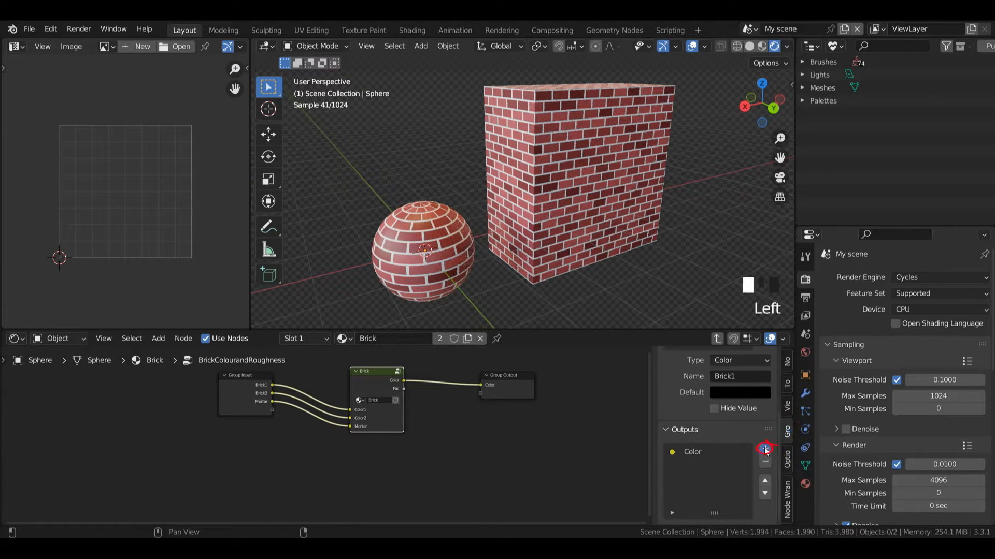
pyautogui.click(695, 453)
pyautogui.doubleClick(695, 453)
pyautogui.write('Basecolour')
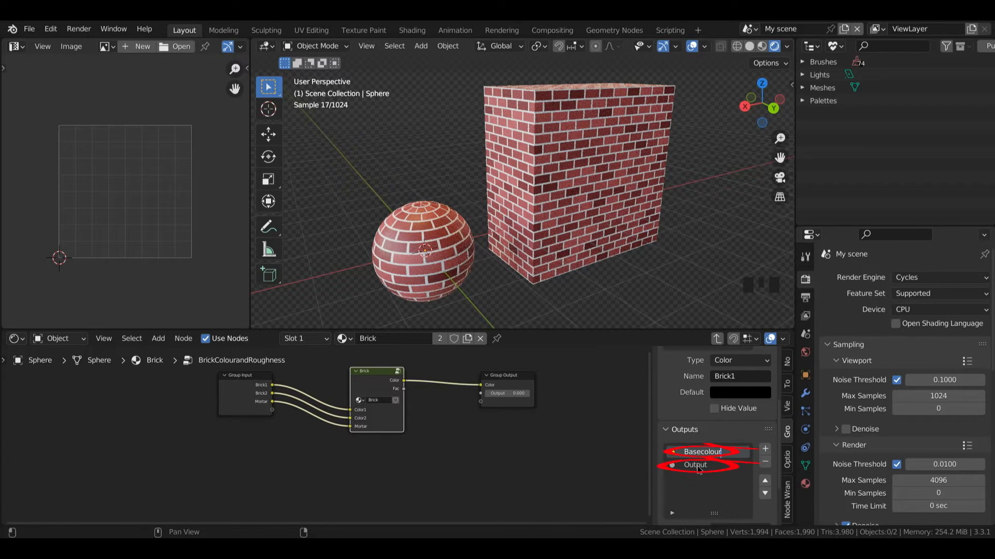
pyautogui.press('Return')
# Rename the newly added group output as Roughness.
pyautogui.click(698, 465)
pyautogui.doubleClick(699, 465)
pyautogui.write('Roughness')
pyautogui.press('Return')
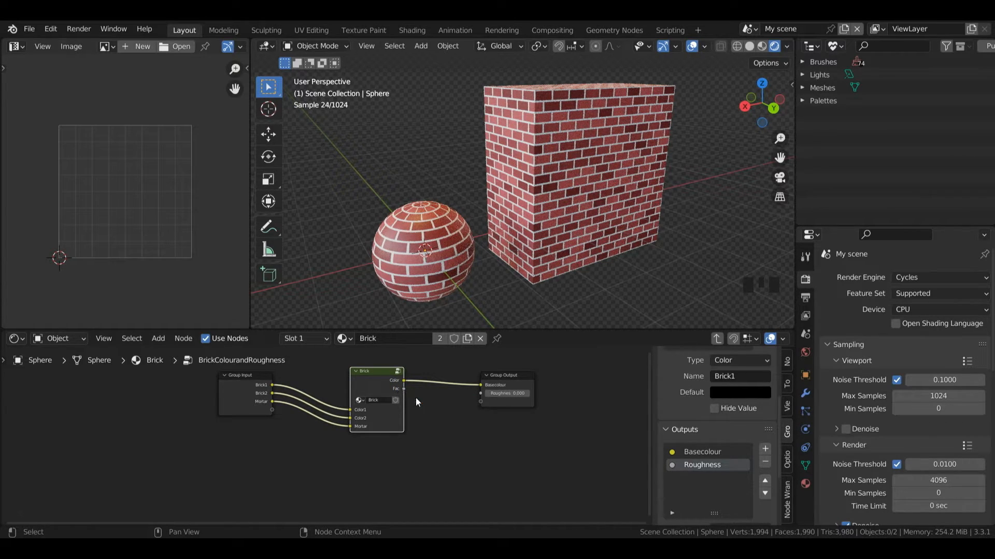
# Preview the Brick node's Fac output, then add a Mix node and feed Fac into its factor input.
pyautogui.keyDown('ctrl'); pyautogui.keyDown('shift'); pyautogui.click(433, 420); pyautogui.keyUp('shift'); pyautogui.keyUp('ctrl')
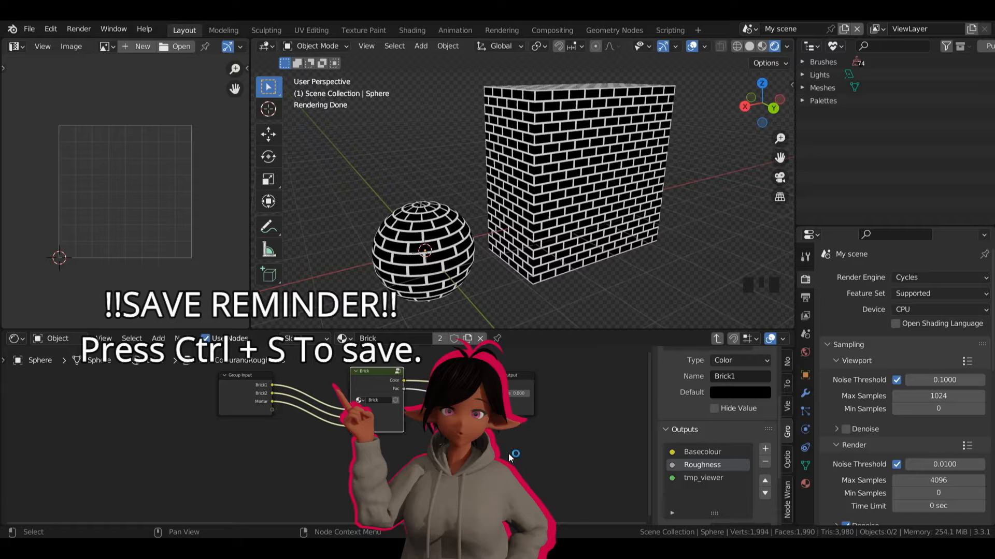
pyautogui.press('shift')
pyautogui.hotkey('shift', 'a')
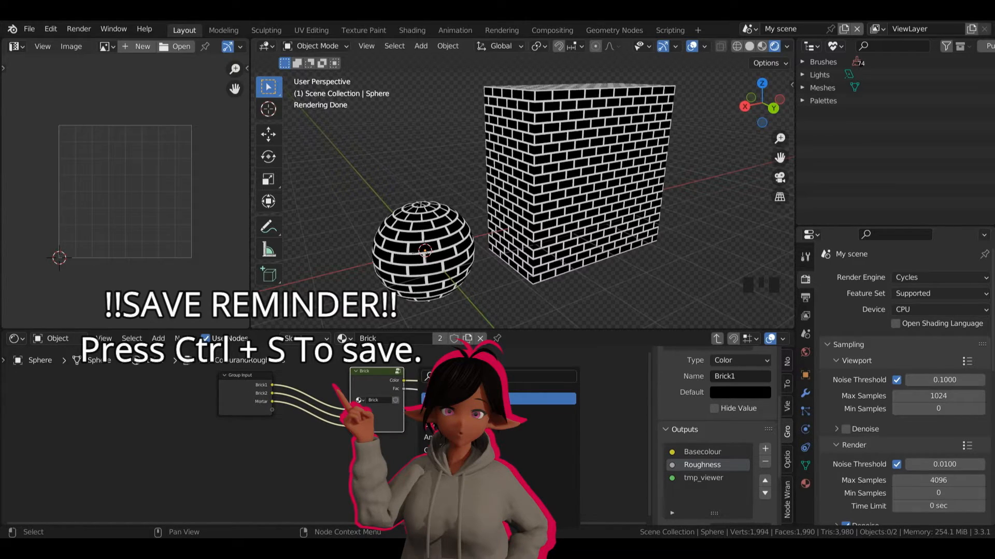
pyautogui.press('Return')
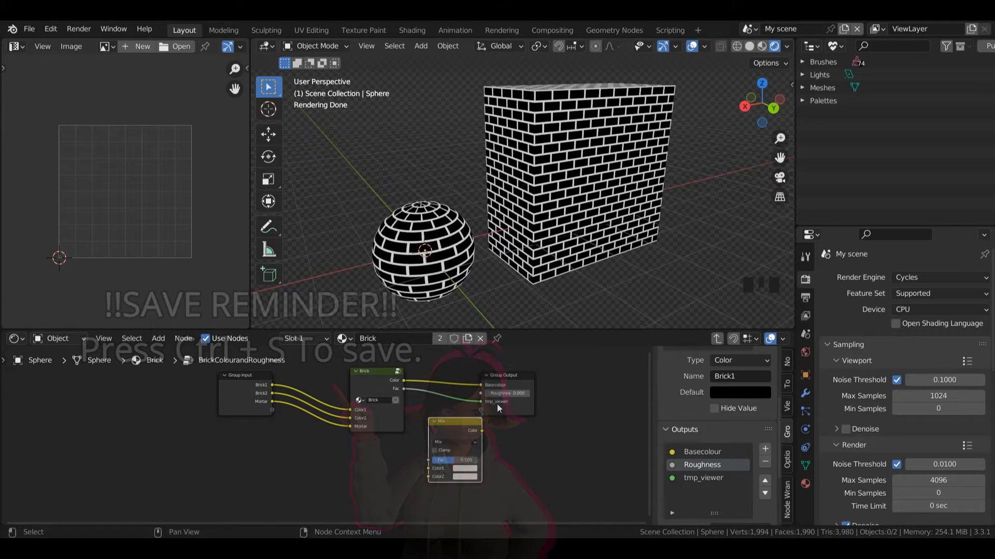
pyautogui.moveTo(482, 401); pyautogui.dragTo(428, 460)
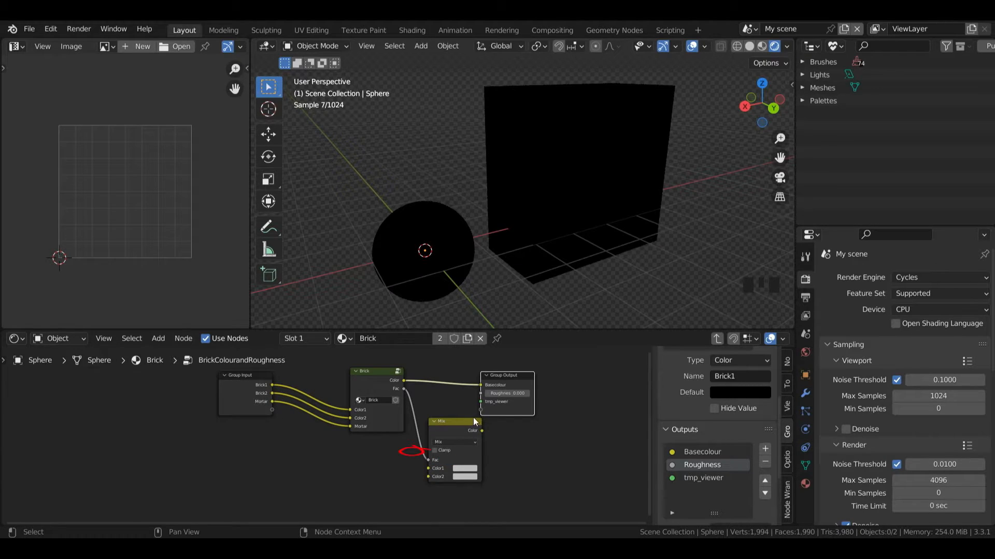
# Reposition the Brick and Mix nodes and link the Mix colour to the tmp_viewer output.
pyautogui.moveTo(363, 385); pyautogui.dragTo(338, 384)
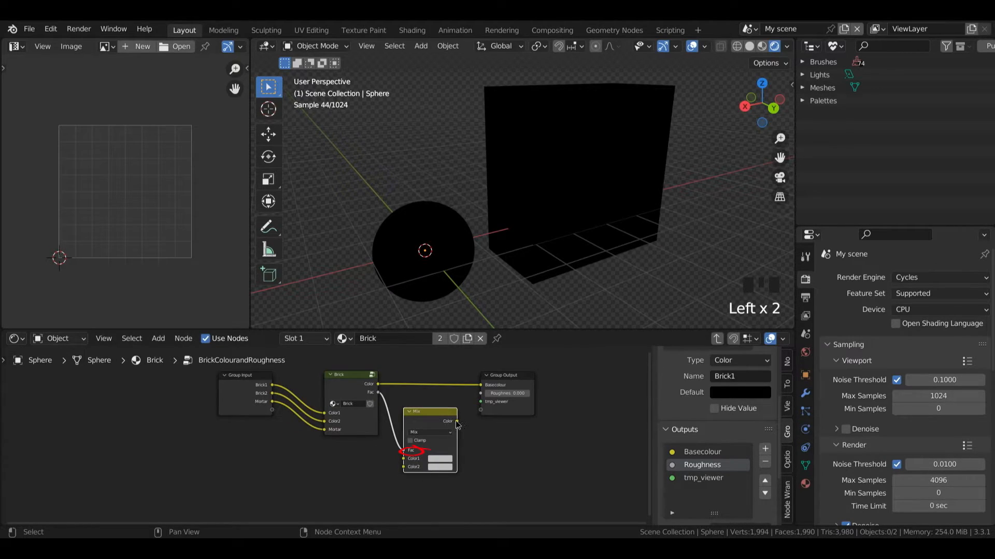
pyautogui.moveTo(457, 421); pyautogui.dragTo(475, 407)
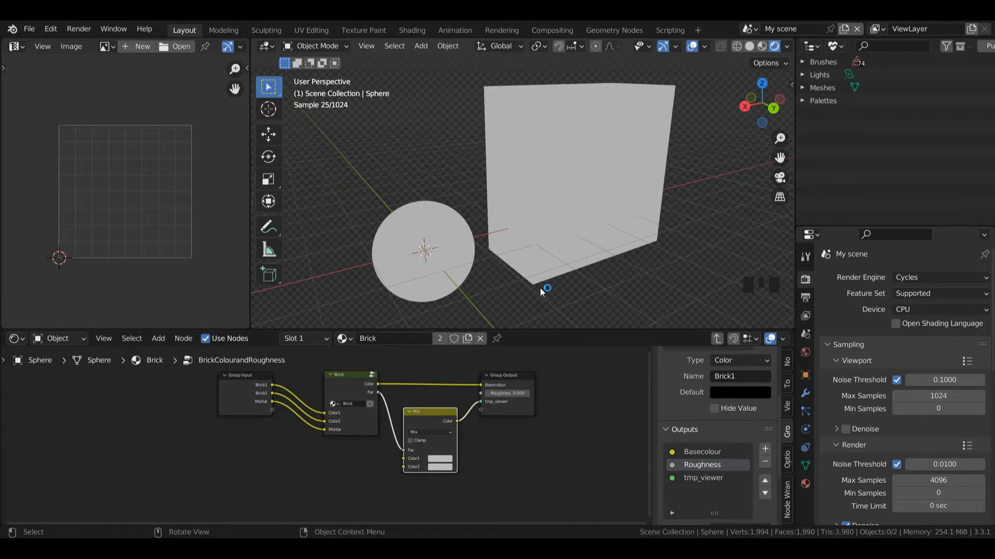
pyautogui.moveTo(447, 461); pyautogui.dragTo(443, 446)
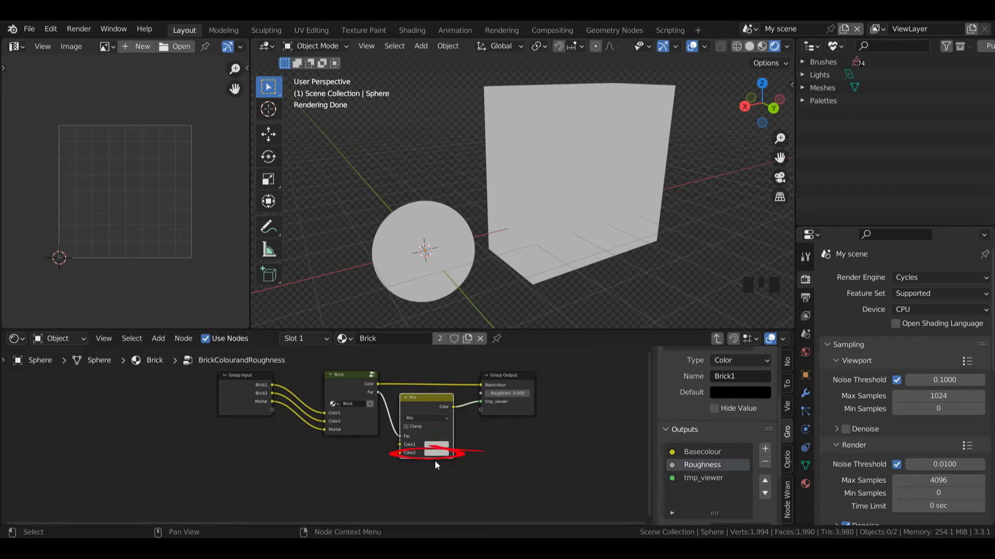
# Set the Mix node's Color1 to a medium-light grey and Color2 to a dark grey.
pyautogui.click(437, 447)
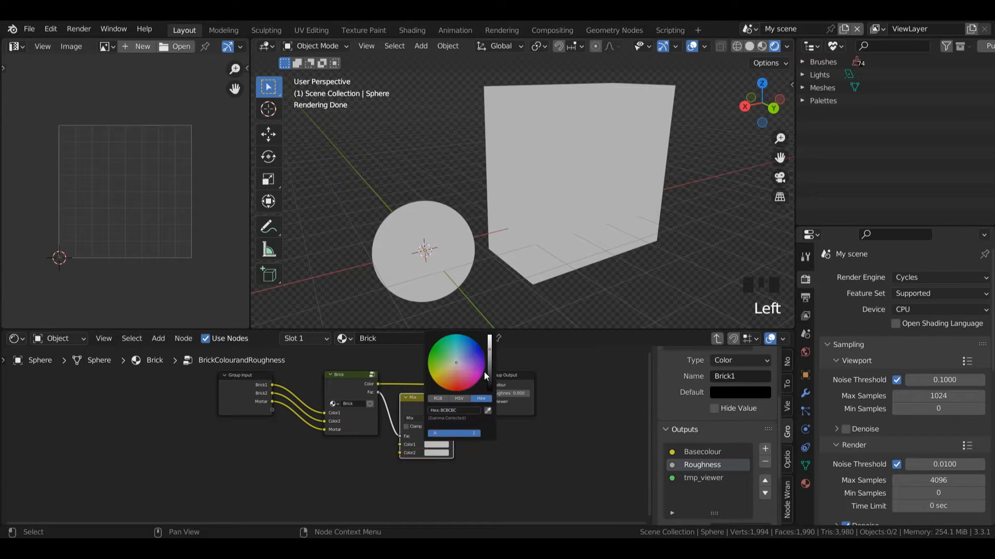
pyautogui.moveTo(490, 372); pyautogui.dragTo(490, 393)
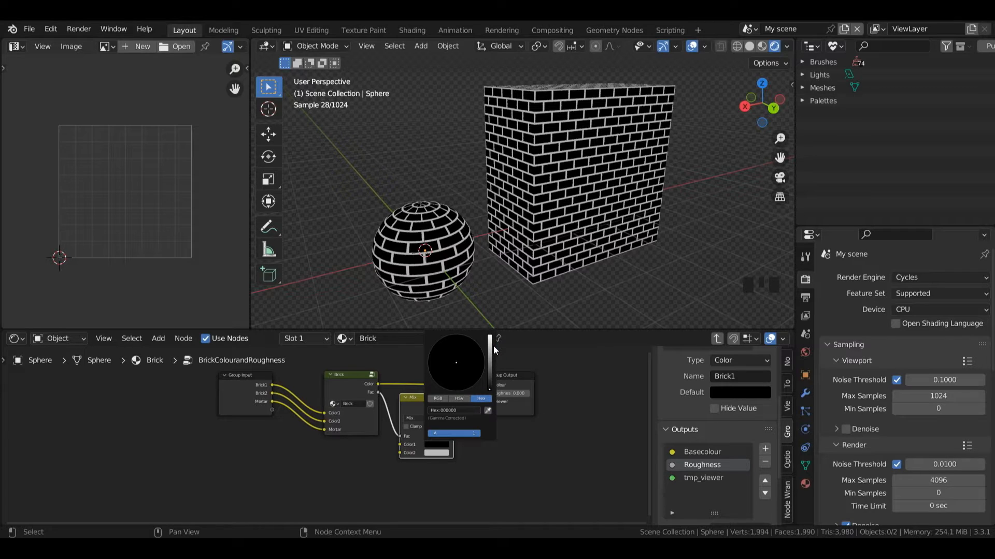
pyautogui.click(435, 446)
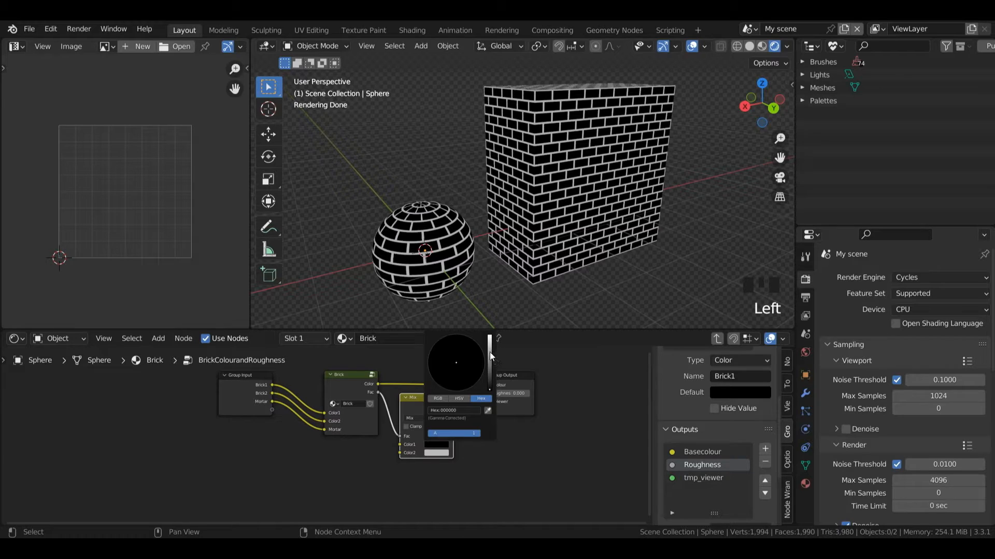
pyautogui.click(489, 352)
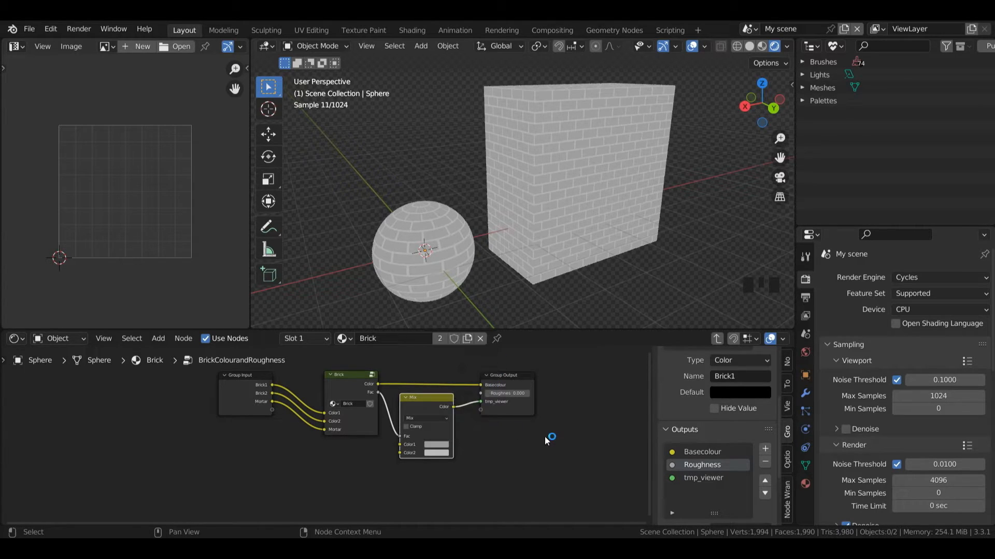
pyautogui.click(438, 454)
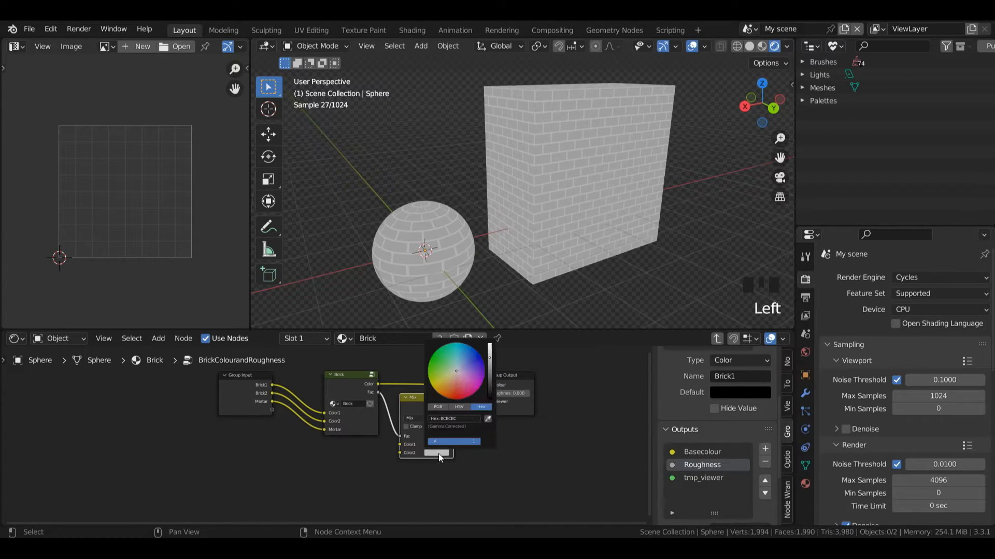
pyautogui.click(490, 383)
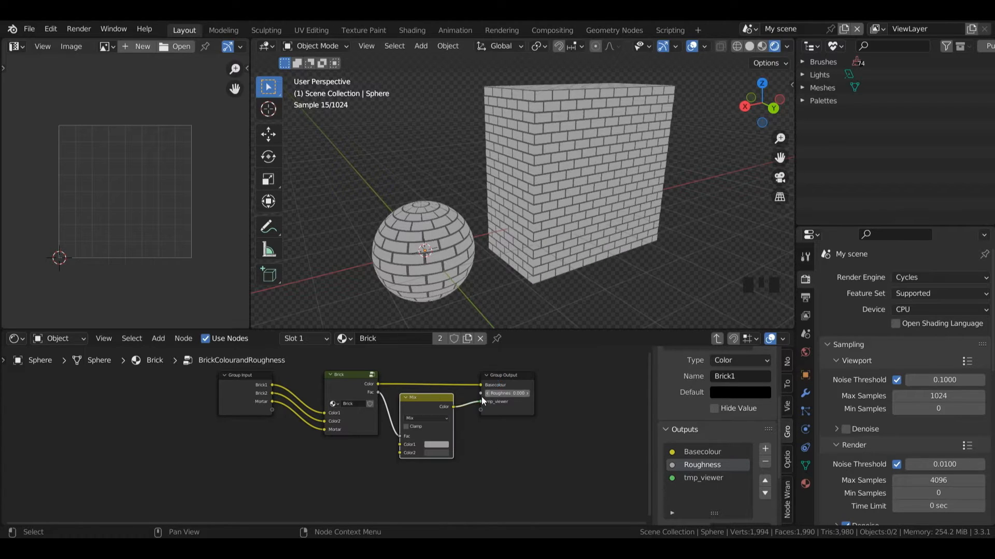
# Route the Mix colour through the group's Roughness output to the Principled BSDF Roughness and reconnect the BSDF to the material Surface.
pyautogui.moveTo(482, 402); pyautogui.dragTo(482, 394)
pyautogui.click(716, 339)
pyautogui.moveTo(401, 367); pyautogui.dragTo(389, 378)
pyautogui.moveTo(461, 372); pyautogui.dragTo(301, 419)
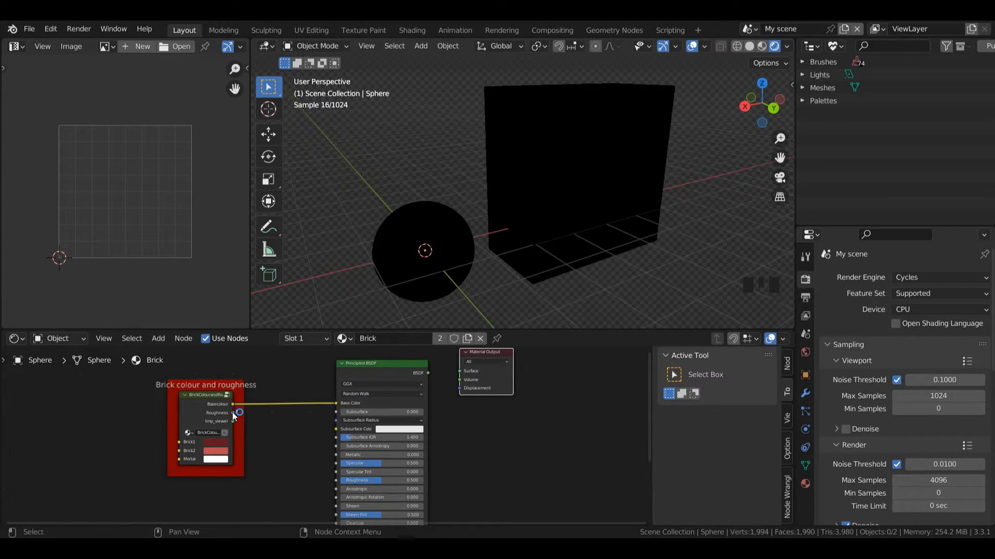
pyautogui.moveTo(231, 412); pyautogui.dragTo(336, 481)
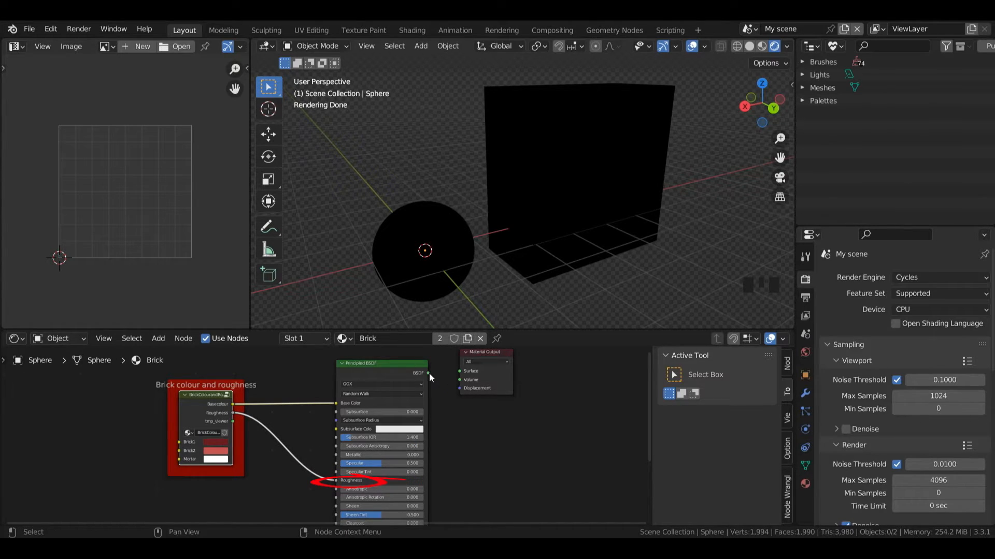
pyautogui.moveTo(428, 372); pyautogui.dragTo(459, 371)
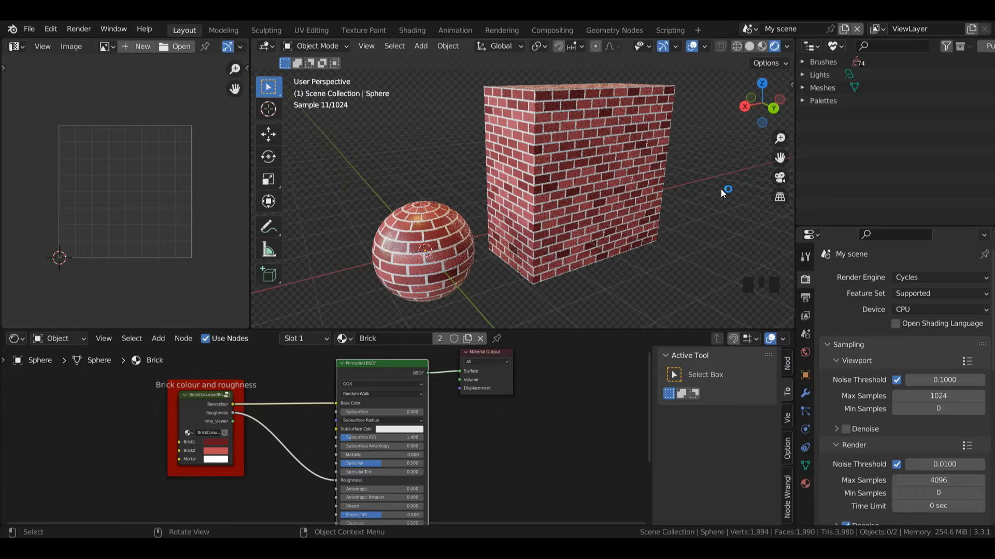
# Add another instance of the existing Brick group beside the lower part of the Principled BSDF.
pyautogui.keyDown('shift'); pyautogui.scroll(1, 626, 382); pyautogui.keyUp('shift')
pyautogui.keyDown('shift'); pyautogui.scroll(-2, 625, 401); pyautogui.keyUp('shift')
pyautogui.keyDown('shift'); pyautogui.scroll(-5, 626, 399); pyautogui.keyUp('shift')
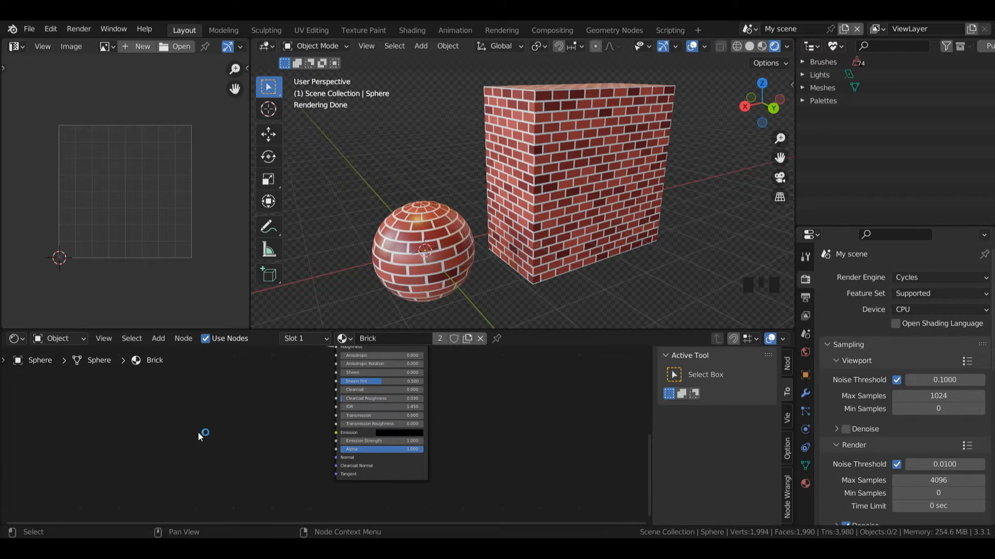
pyautogui.hotkey('shift', 'a')
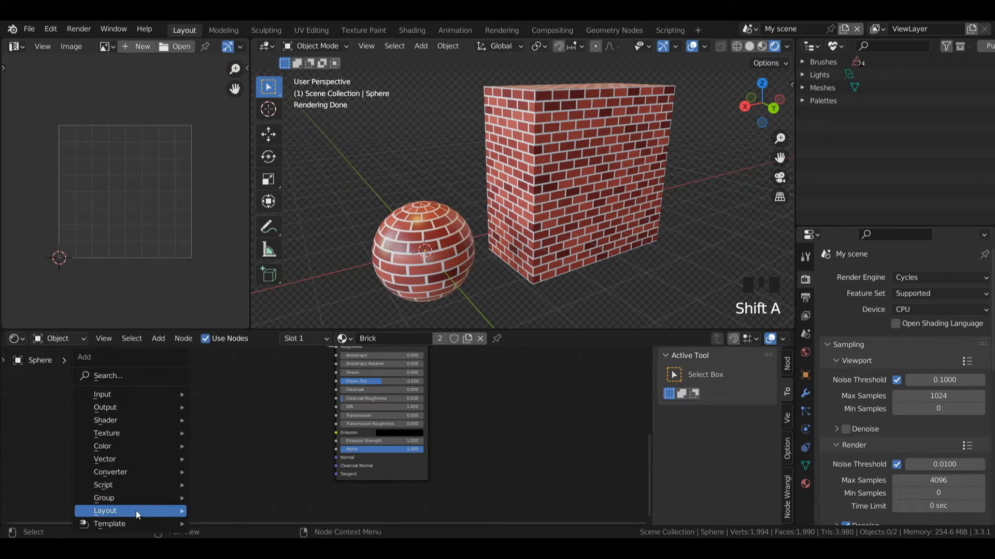
pyautogui.moveTo(135, 500)
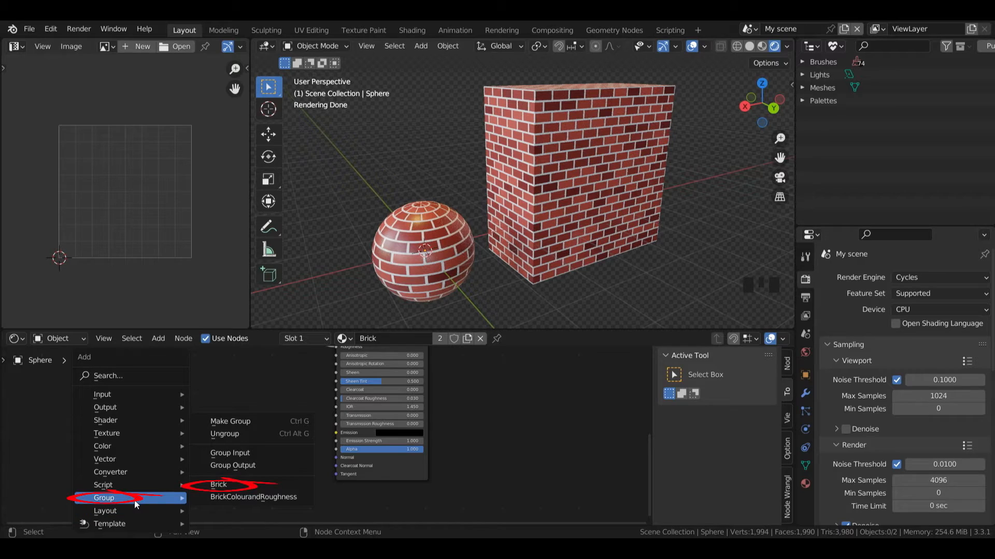
pyautogui.click(218, 484)
pyautogui.click(166, 394)
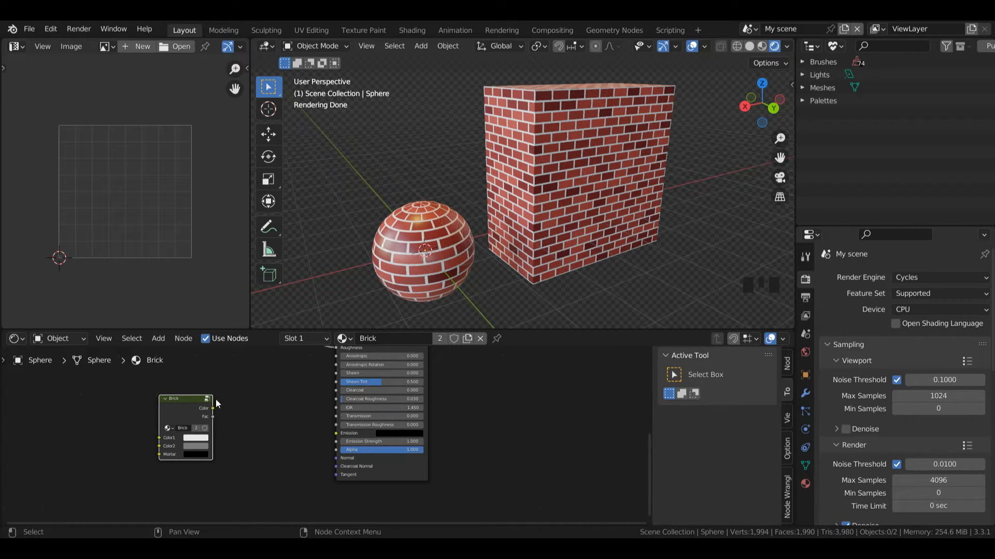
# Add a Mix node beside the new Brick node and link Brick's Fac output to its factor input.
pyautogui.hotkey('shift', 'a')
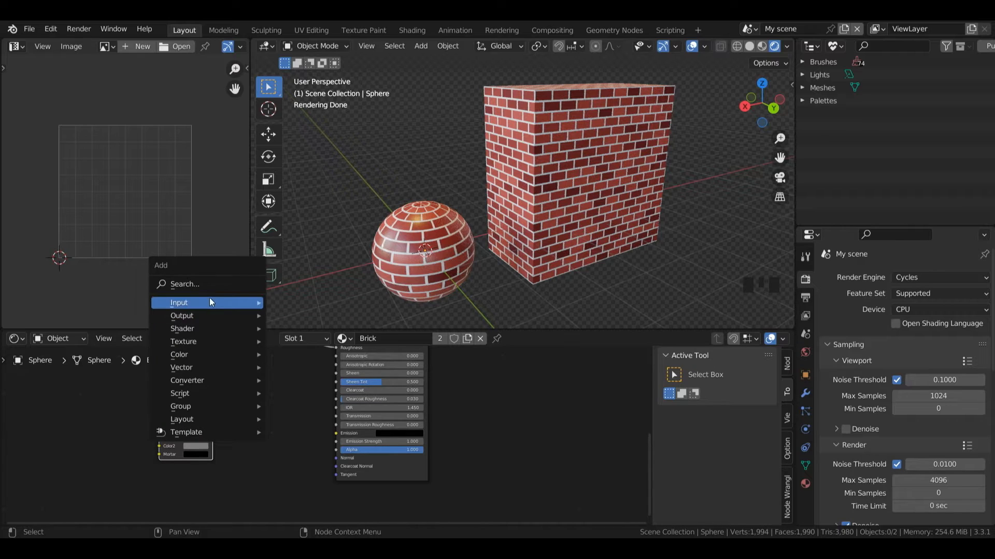
pyautogui.click(210, 282)
pyautogui.moveTo(173, 404); pyautogui.dragTo(242, 464)
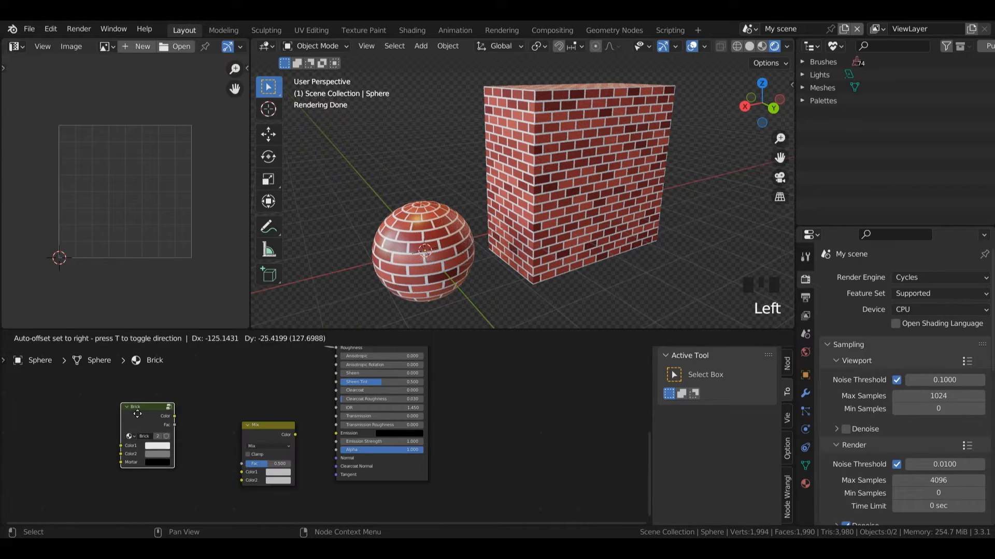
pyautogui.moveTo(278, 428); pyautogui.dragTo(257, 415)
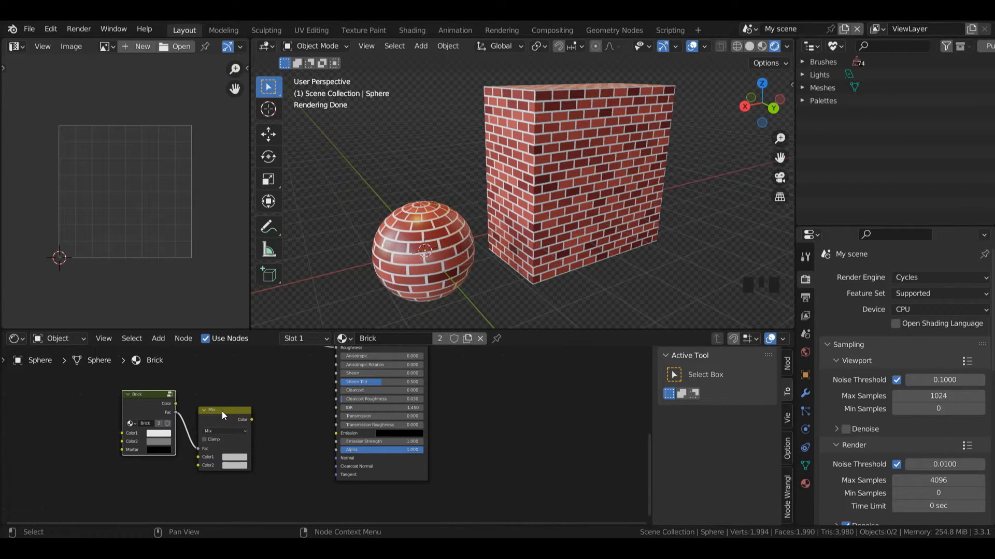
pyautogui.click(221, 413)
pyautogui.moveTo(220, 412); pyautogui.dragTo(222, 415)
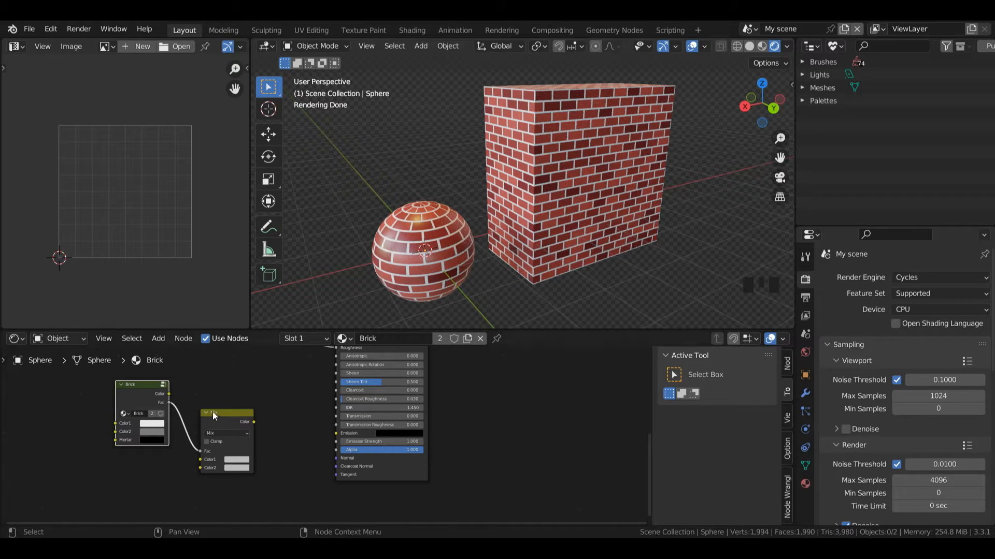
# Group the new Brick and Mix nodes and connect the Mix colour to the Group Output.
pyautogui.click(125, 391)
pyautogui.keyDown('shift'); pyautogui.click(217, 418); pyautogui.keyUp('shift')
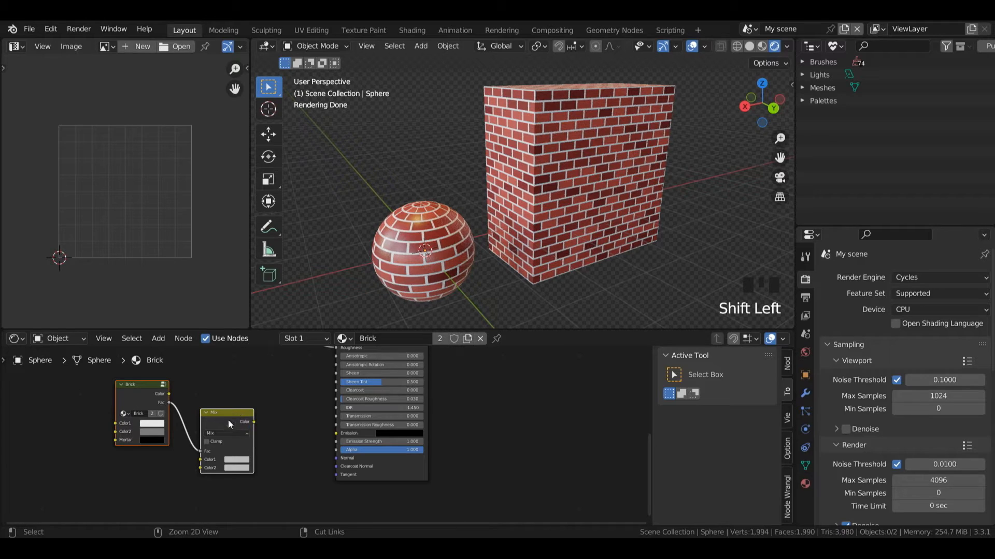
pyautogui.hotkey('ctrl', 'g')
pyautogui.click(479, 450)
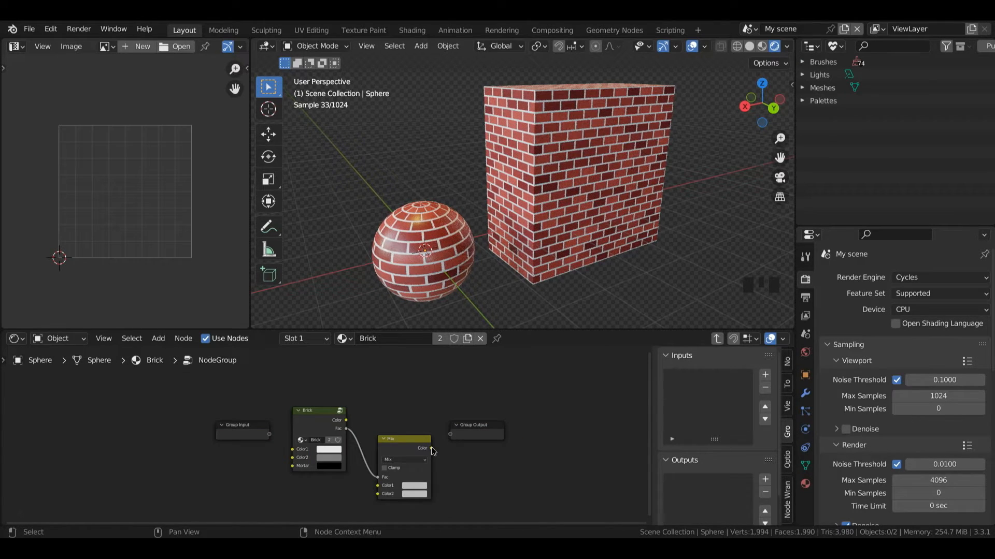
pyautogui.moveTo(431, 449); pyautogui.dragTo(450, 434)
# Change the new group's output type to Float and rename the output as ImperfectionHeight.
pyautogui.moveTo(779, 423); pyautogui.dragTo(775, 483)
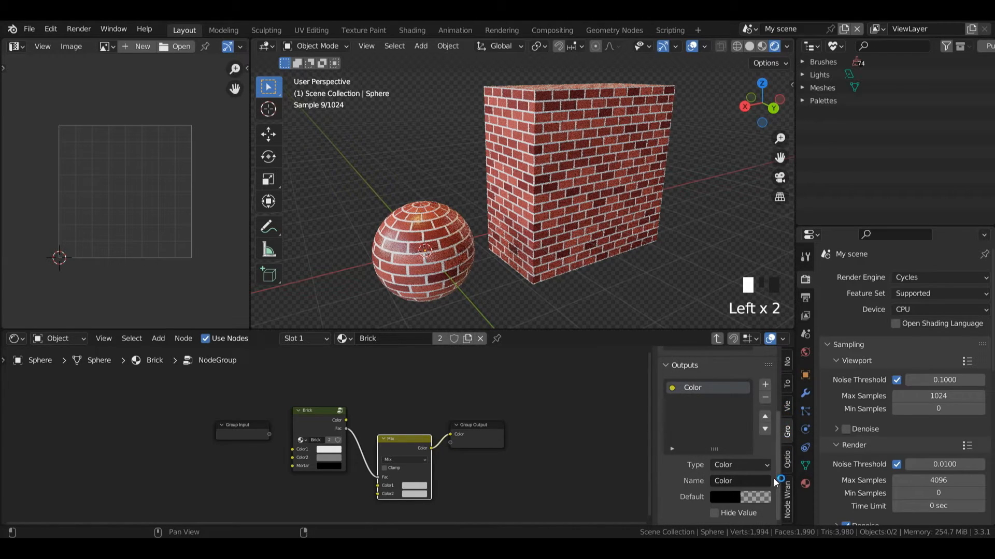
pyautogui.click(736, 466)
pyautogui.click(736, 472)
# Make room around the Brick and Group Input nodes and add two Noise Texture nodes inside the group.
pyautogui.moveTo(317, 415); pyautogui.dragTo(340, 392)
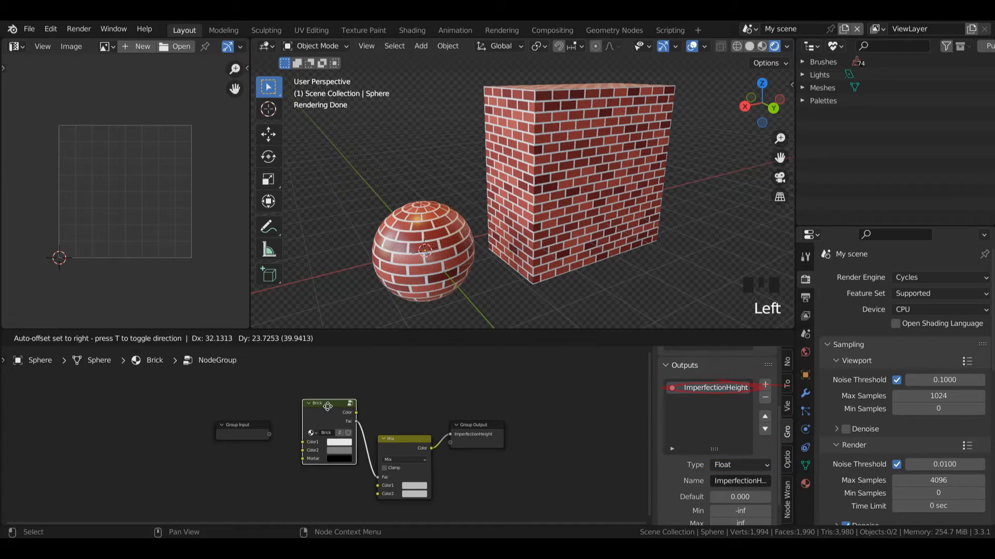
pyautogui.moveTo(231, 431); pyautogui.dragTo(91, 465)
pyautogui.hotkey('shift', 'a')
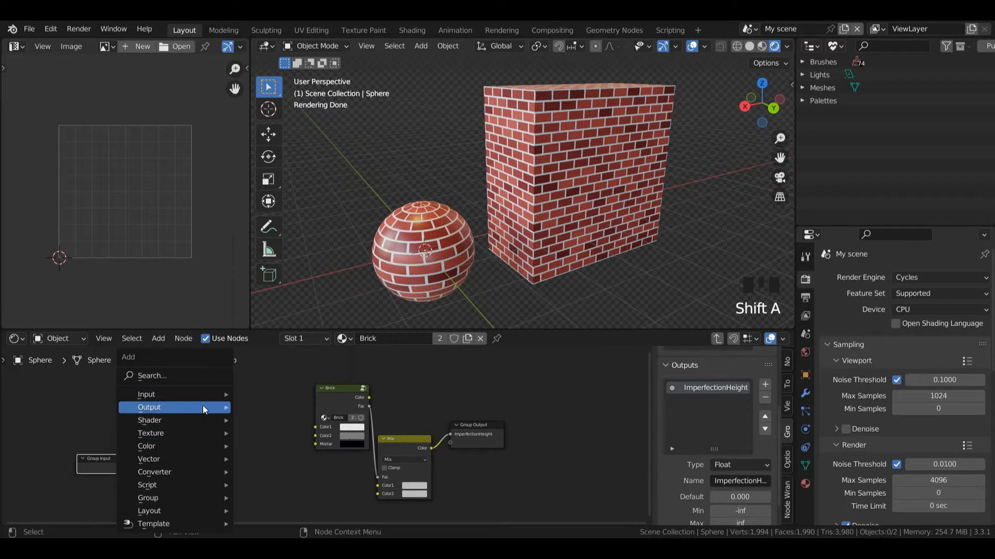
pyautogui.moveTo(155, 433)
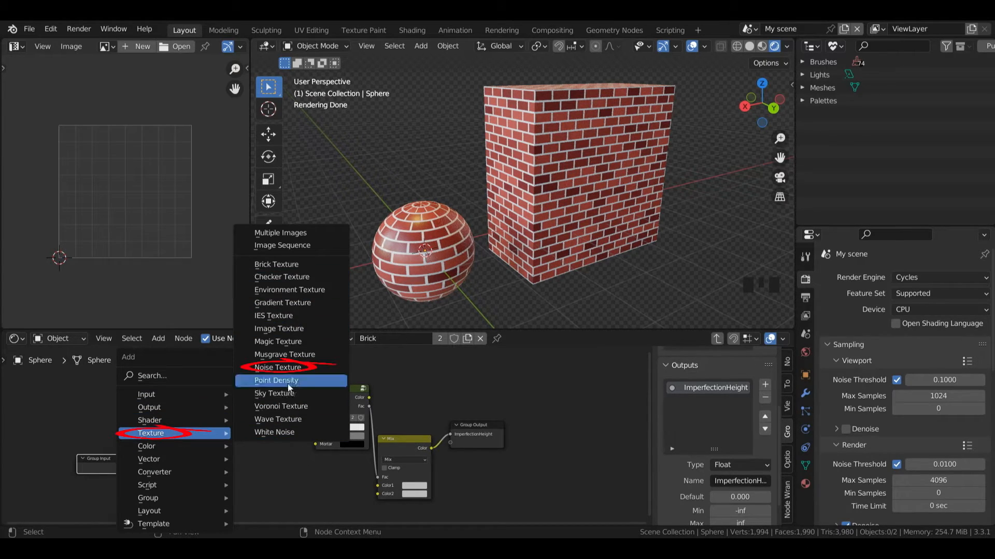
pyautogui.click(280, 367)
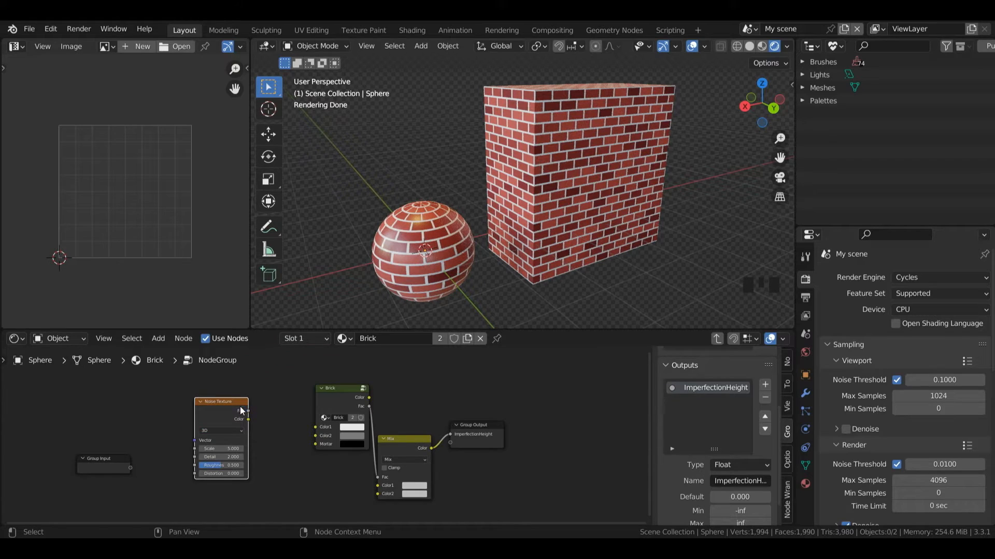
pyautogui.hotkey('shift', 'd')
pyautogui.click(238, 485)
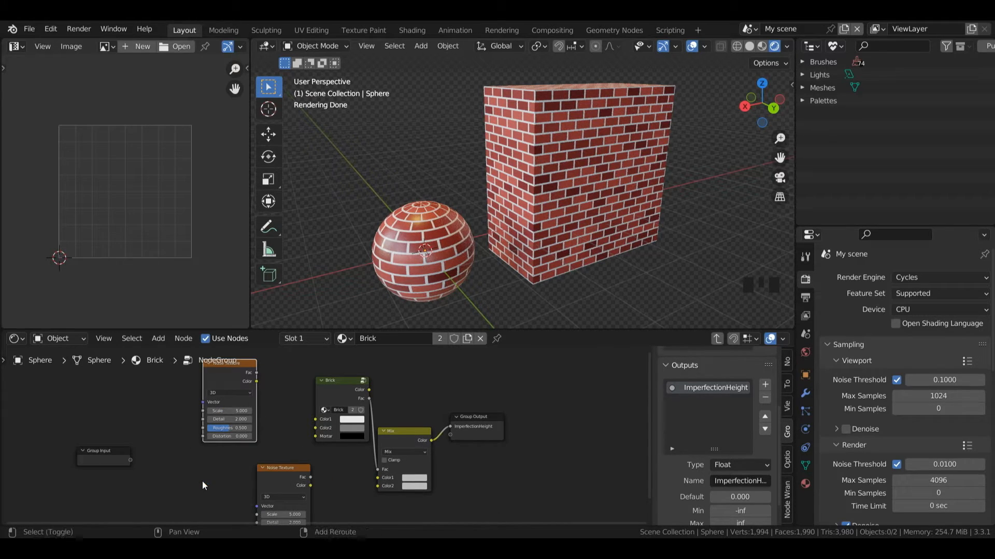
# Add a Texture Coordinate node and link its Object output to the Vector inputs of both Noise Texture nodes.
pyautogui.hotkey('shift', 'a')
pyautogui.moveTo(171, 394)
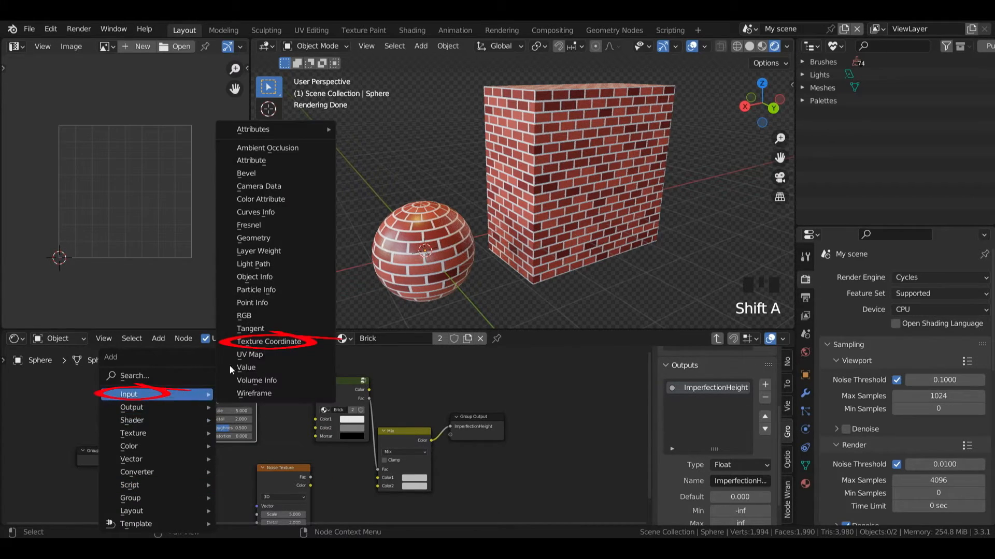
pyautogui.click(269, 341)
pyautogui.click(175, 425)
pyautogui.moveTo(173, 430); pyautogui.dragTo(203, 403)
pyautogui.moveTo(173, 432); pyautogui.dragTo(257, 446)
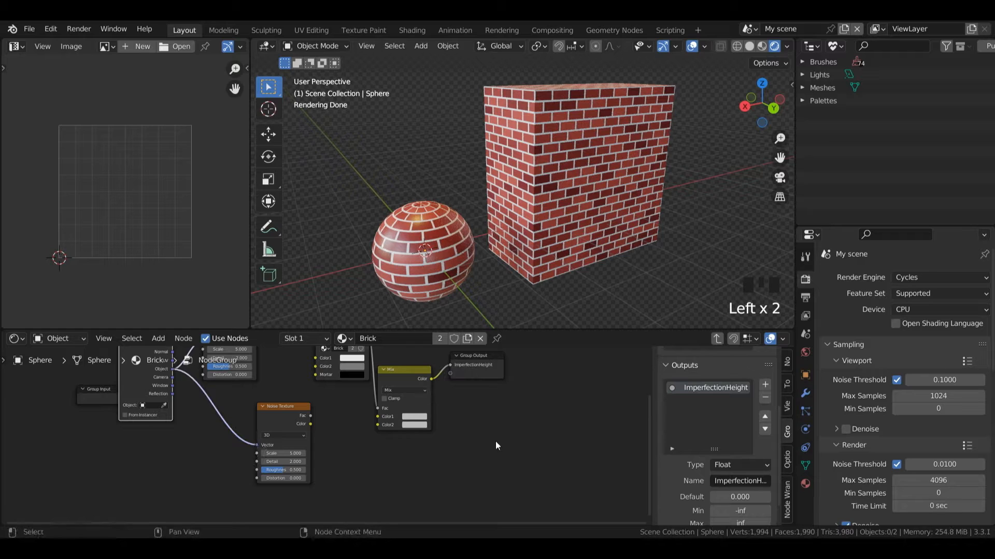
# Link the lower noise's Fac output to the Mix node's Color2 and the upper noise's Fac output to Color1.
pyautogui.moveTo(651, 436); pyautogui.dragTo(652, 403)
pyautogui.moveTo(310, 460); pyautogui.dragTo(378, 469)
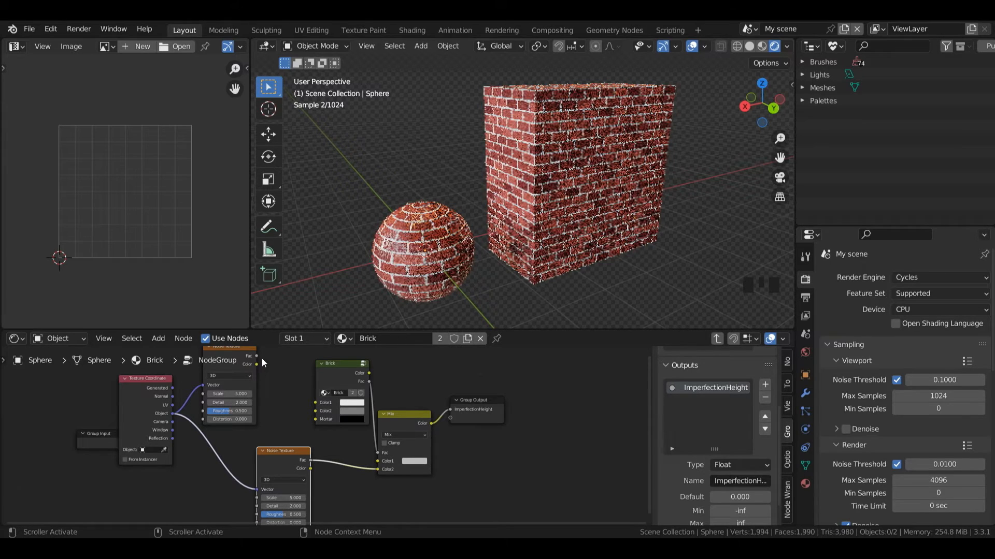
pyautogui.moveTo(258, 361); pyautogui.dragTo(378, 461)
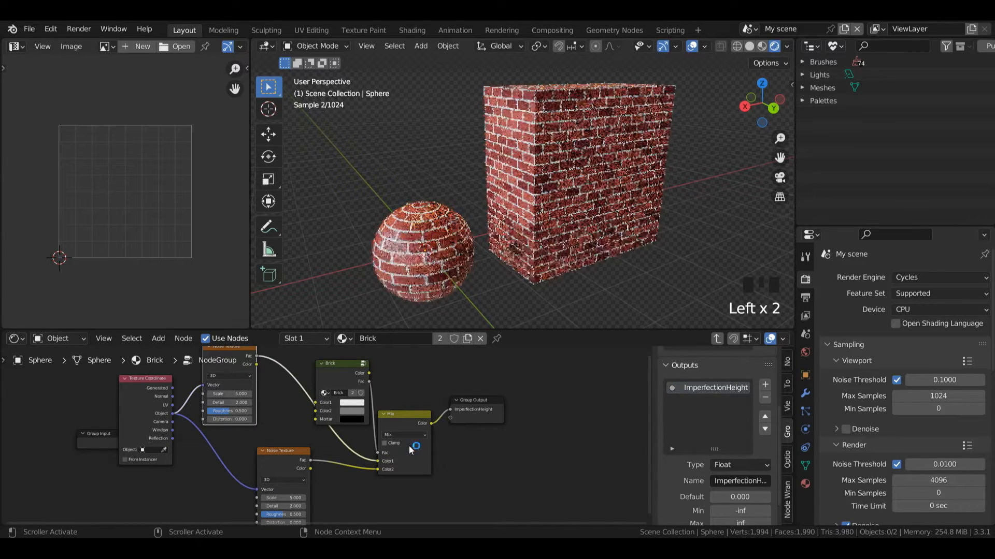
# Return to the main material tree and rename the new node group as Imperfectionheight.
pyautogui.click(717, 338)
pyautogui.doubleClick(186, 419)
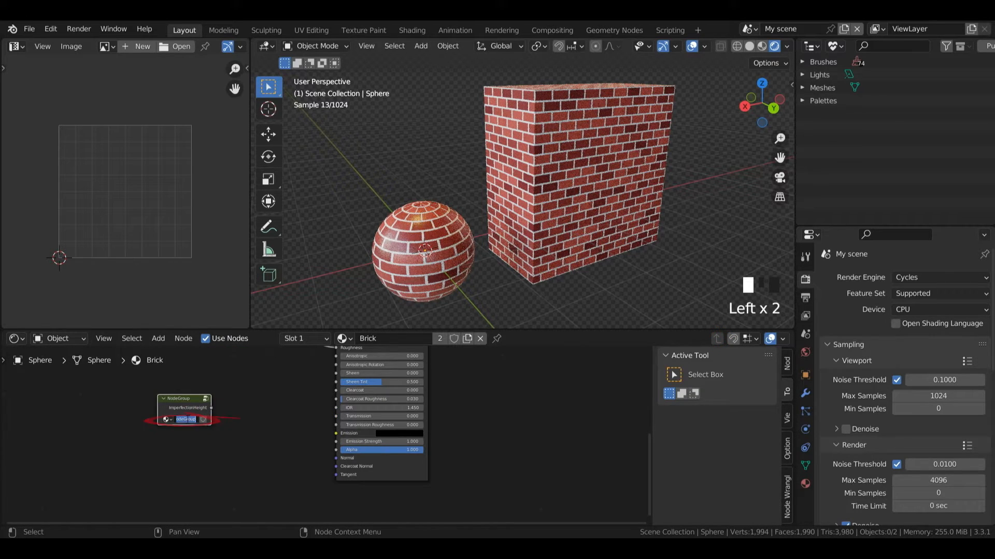
pyautogui.write('ImperfectionHeight')
pyautogui.press('Return')
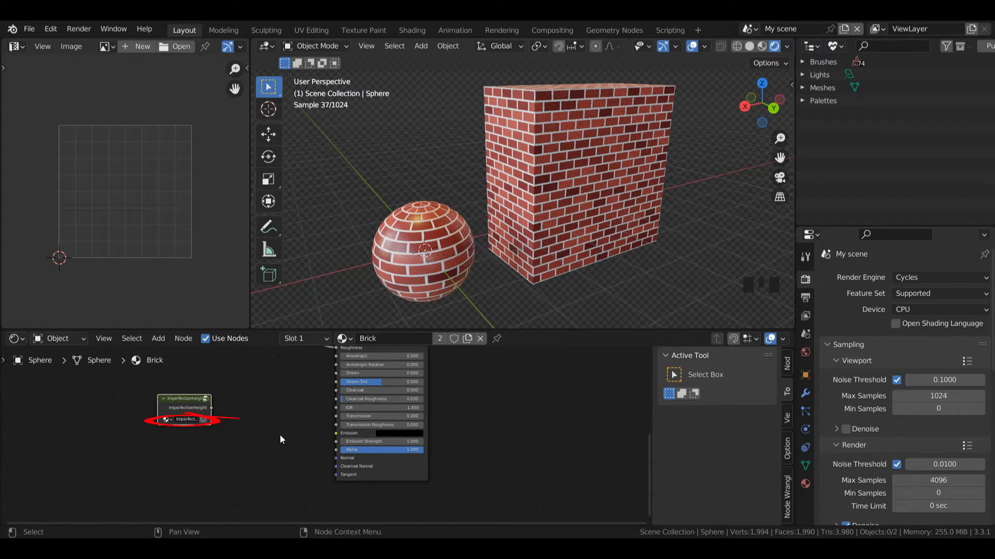
# Add a Bump node, feed its Height from the ImperfectionHeight output, and link its Normal output to the Principled BSDF's Normal input.
pyautogui.hotkey('shift', 'a')
pyautogui.click(235, 381)
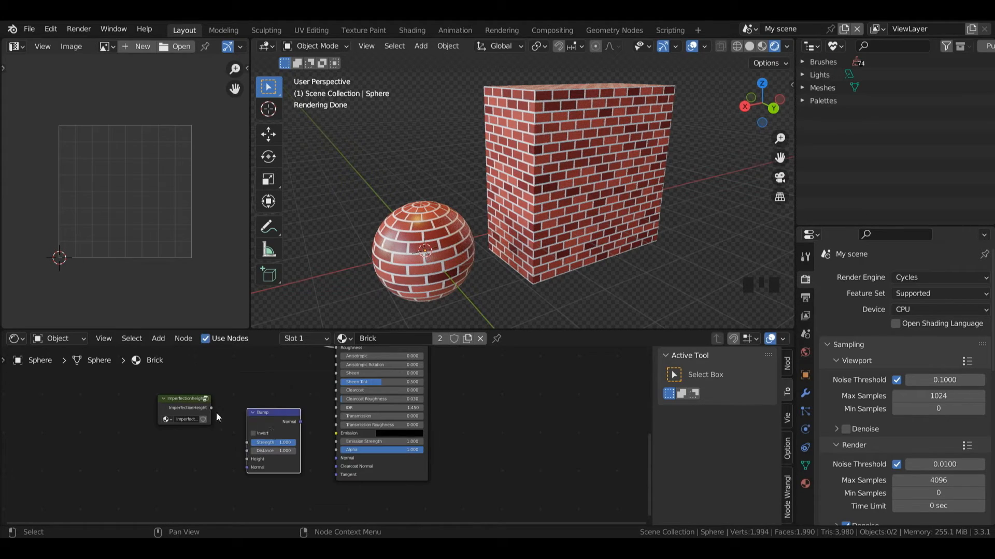
pyautogui.moveTo(211, 408); pyautogui.dragTo(247, 459)
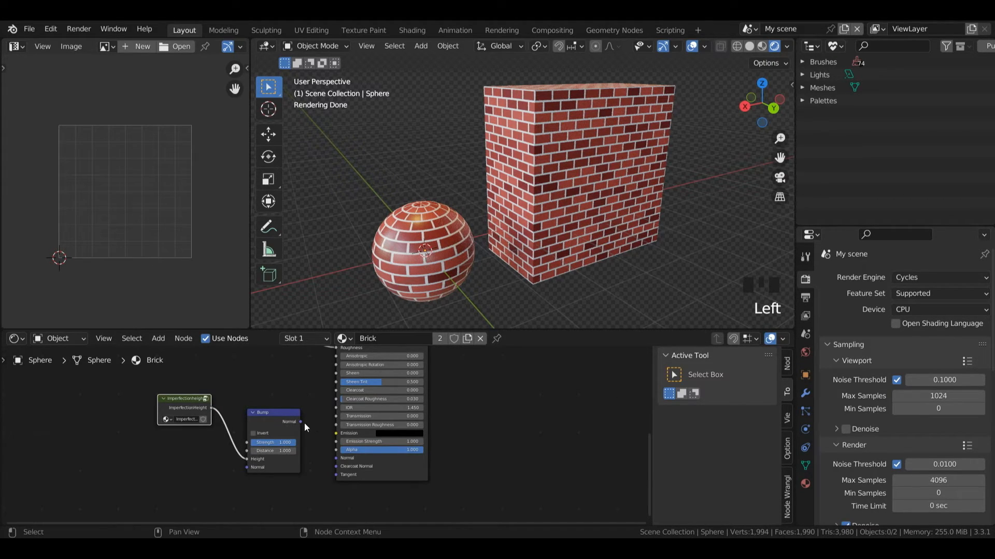
pyautogui.moveTo(301, 422); pyautogui.dragTo(336, 458)
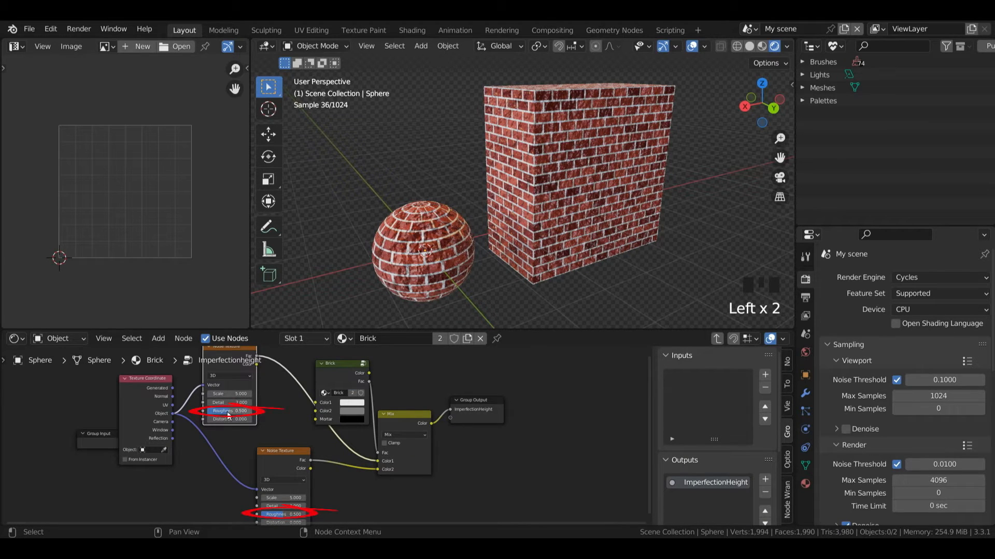
# Inside the Imperfectionheight group, set Roughness to 1 on both Noise Texture nodes and Detail to 10 on the lower one.
pyautogui.moveTo(226, 413); pyautogui.dragTo(252, 413)
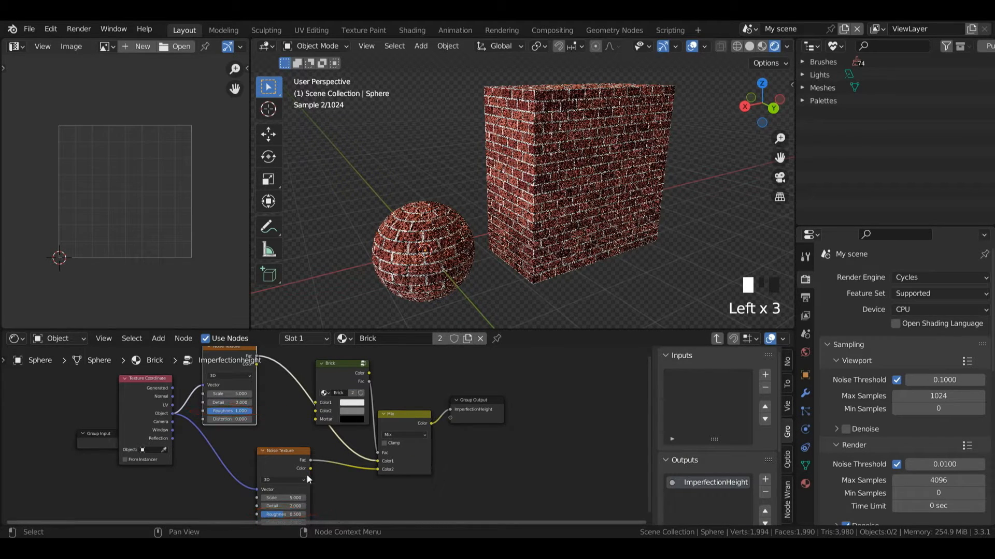
pyautogui.moveTo(292, 468); pyautogui.dragTo(291, 446)
pyautogui.moveTo(288, 492); pyautogui.dragTo(312, 493)
pyautogui.click(290, 485)
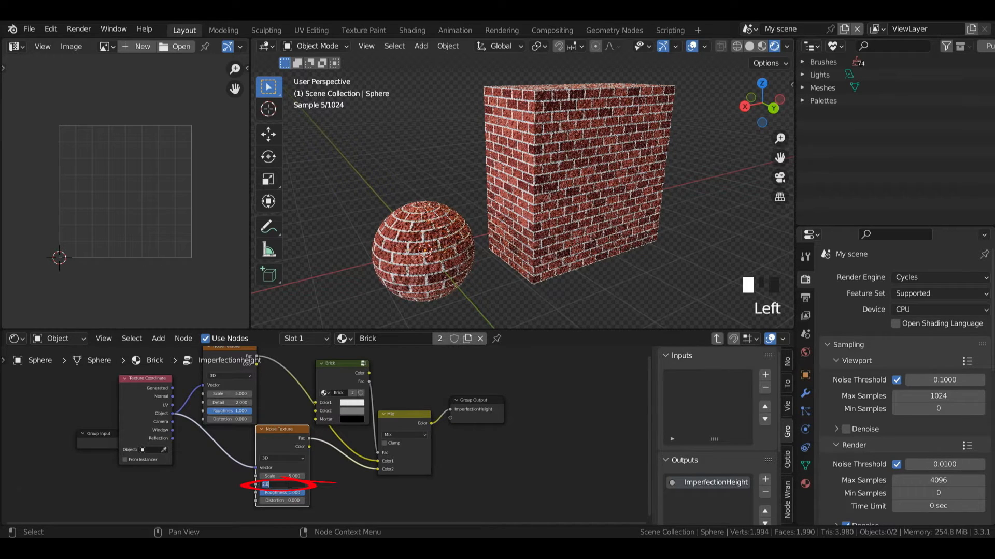
pyautogui.moveTo(280, 434); pyautogui.dragTo(271, 446)
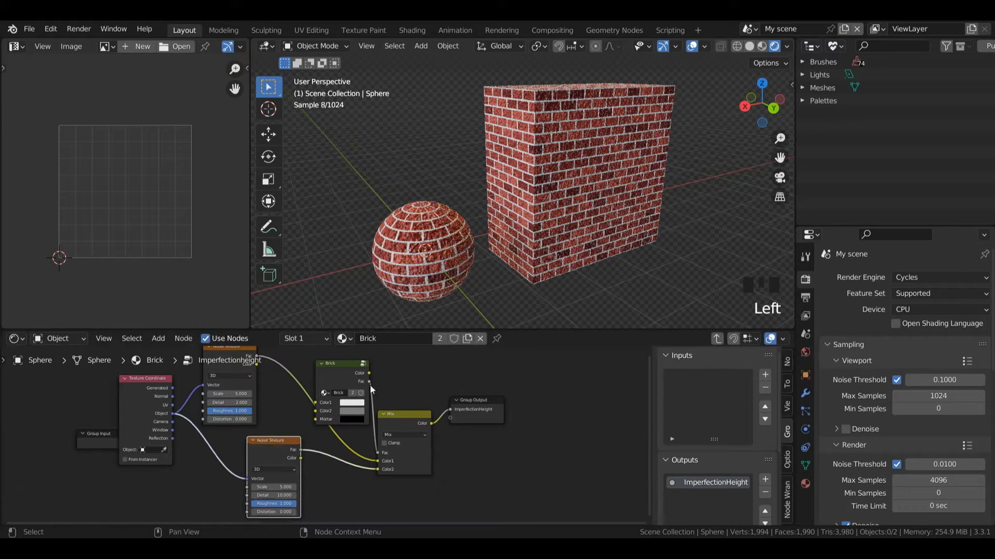
# Set the upper Noise Texture's Scale to 50 and the lower one's Scale to 10.
pyautogui.click(236, 394)
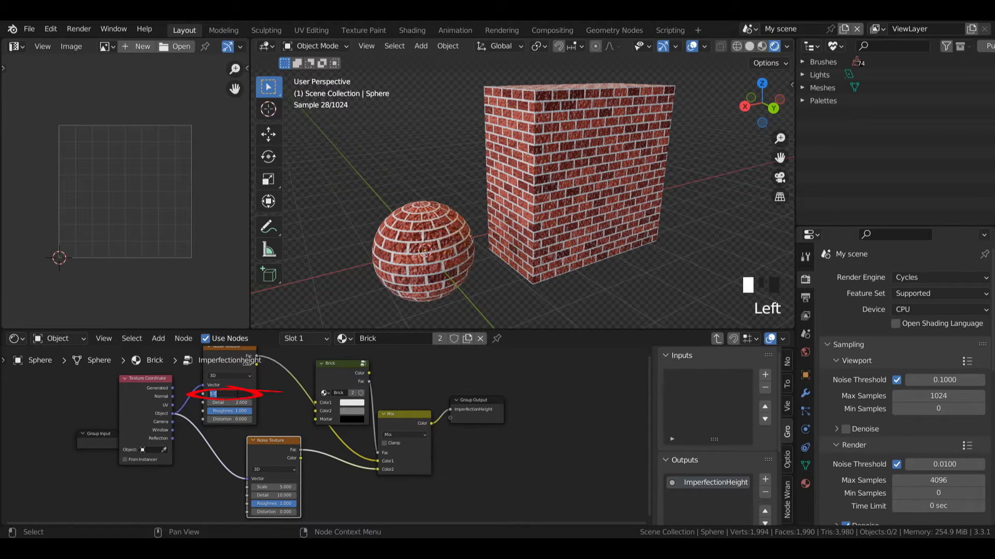
pyautogui.write('50')
pyautogui.press('Return')
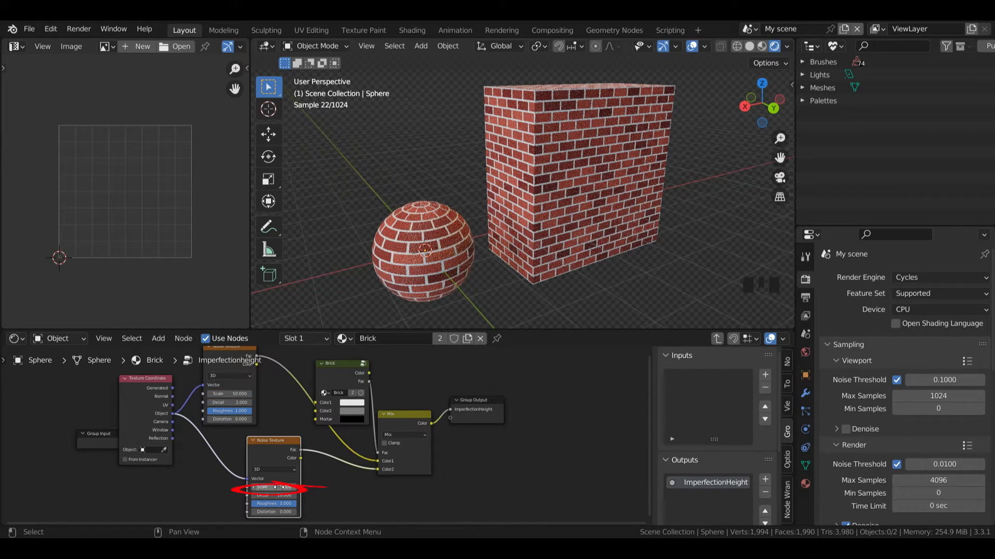
pyautogui.click(276, 487)
pyautogui.write('10')
pyautogui.press('Return')
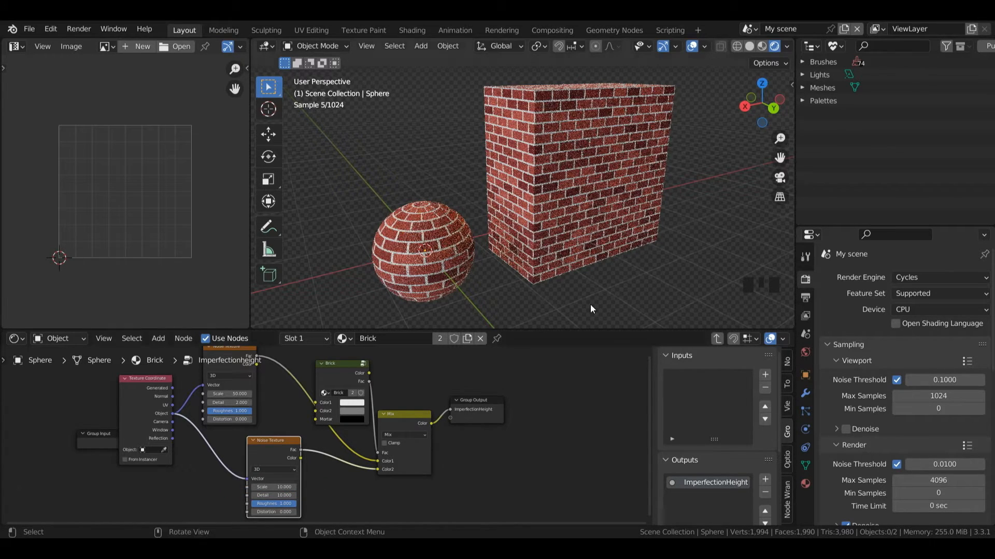
# Leave the group and insert a second Bump node between the first Bump node and the Principled BSDF's Normal input.
pyautogui.scroll(6, 590, 303)
pyautogui.click(716, 338)
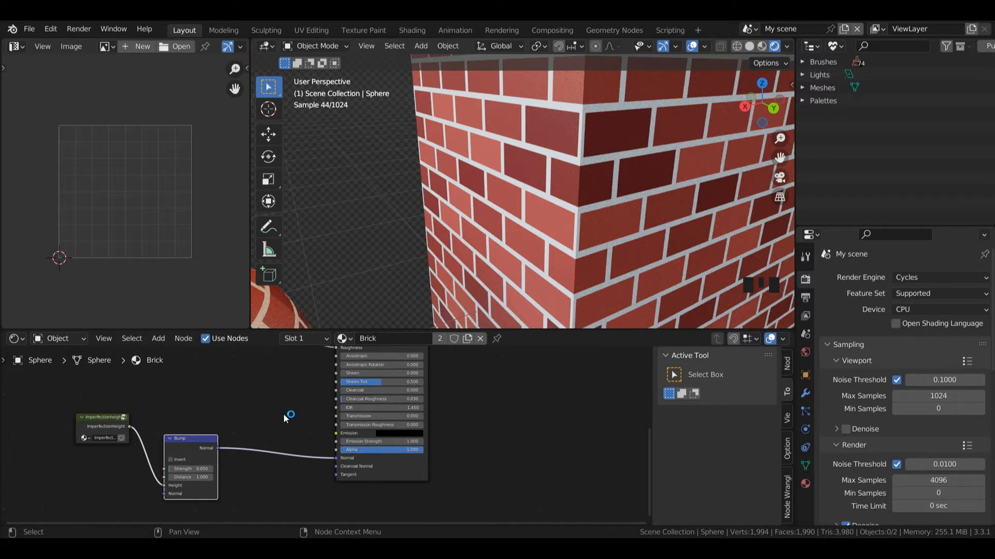
pyautogui.hotkey('shift', 'a')
pyautogui.click(261, 375)
pyautogui.write('m')
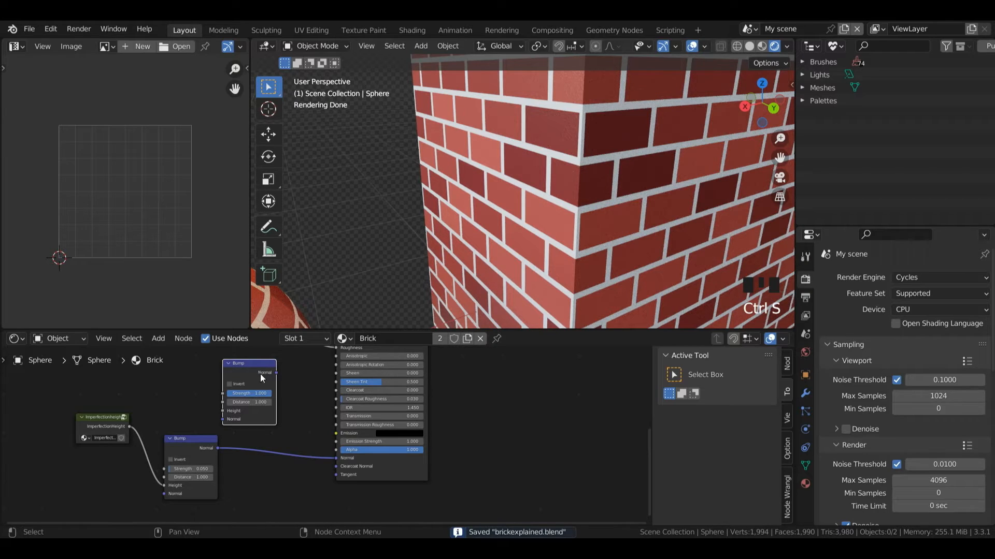
pyautogui.moveTo(248, 375); pyautogui.dragTo(278, 423)
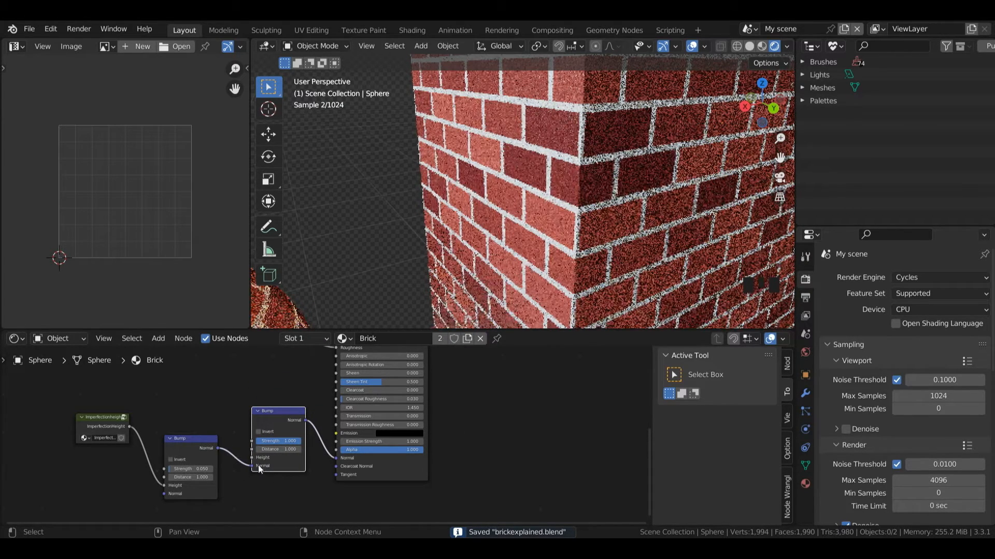
# Add another instance of the Brick group and link its Fac output to the second Bump node's Height input.
pyautogui.moveTo(298, 442); pyautogui.dragTo(268, 442)
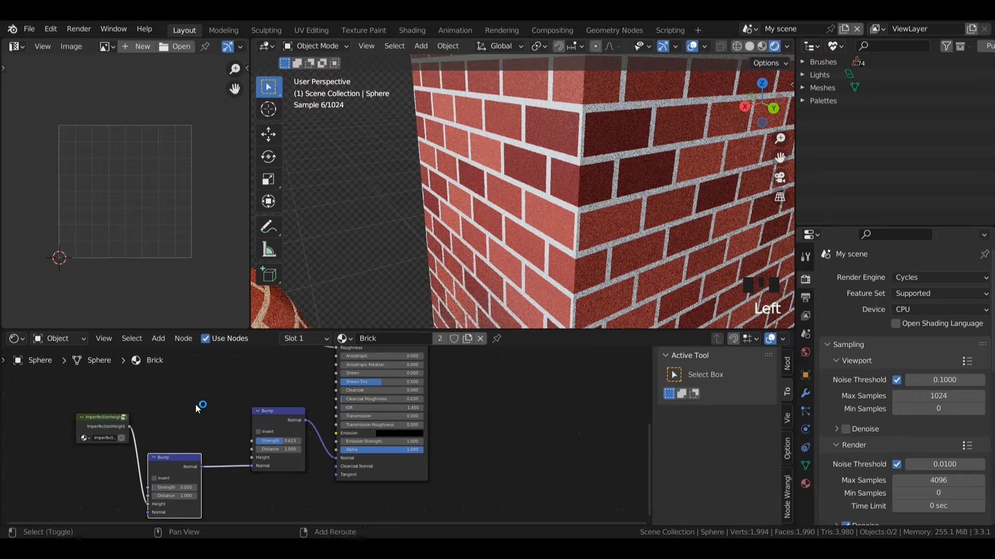
pyautogui.hotkey('shift', 'a')
pyautogui.moveTo(160, 497)
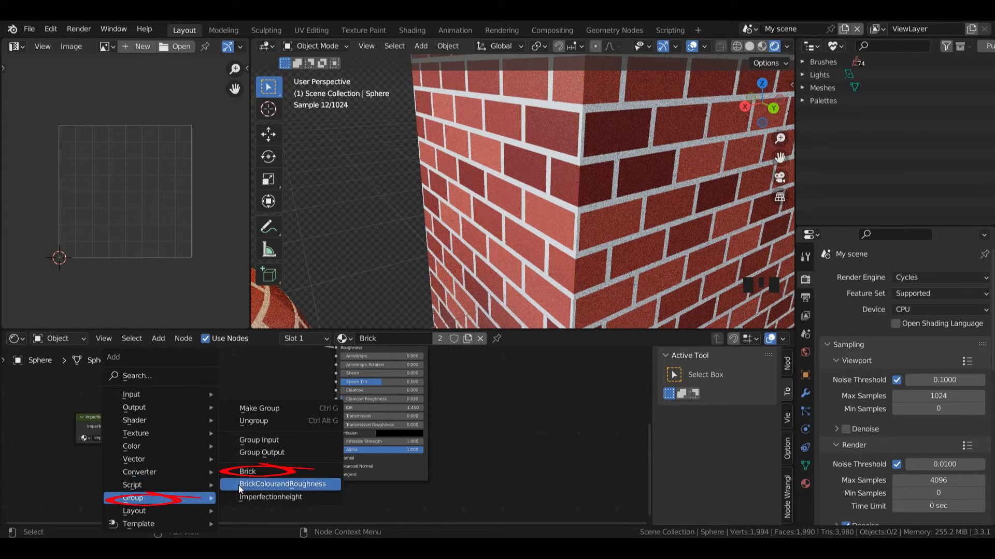
pyautogui.click(249, 406)
pyautogui.moveTo(214, 399); pyautogui.dragTo(253, 458)
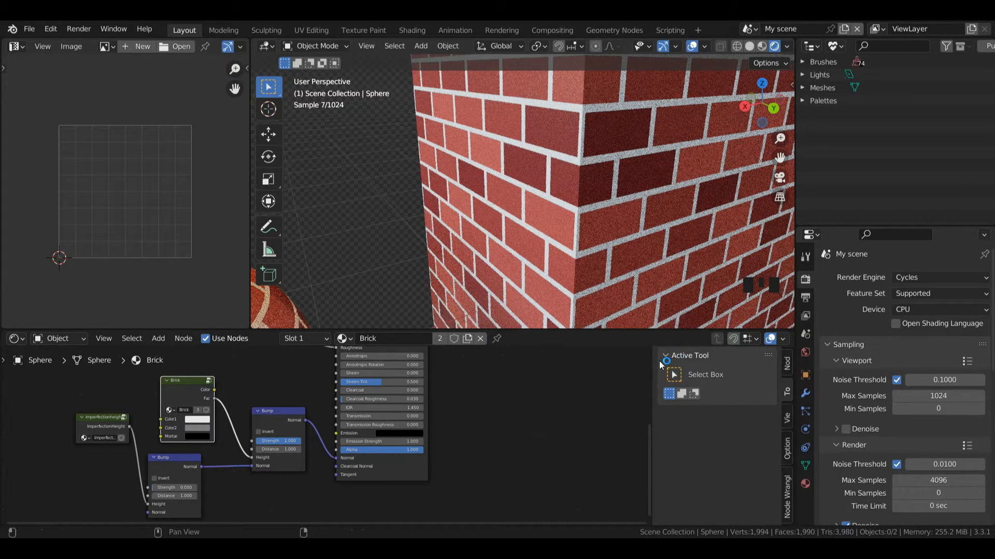
# Enable Invert on the second Bump node.
pyautogui.moveTo(780, 138); pyautogui.dragTo(780, 233)
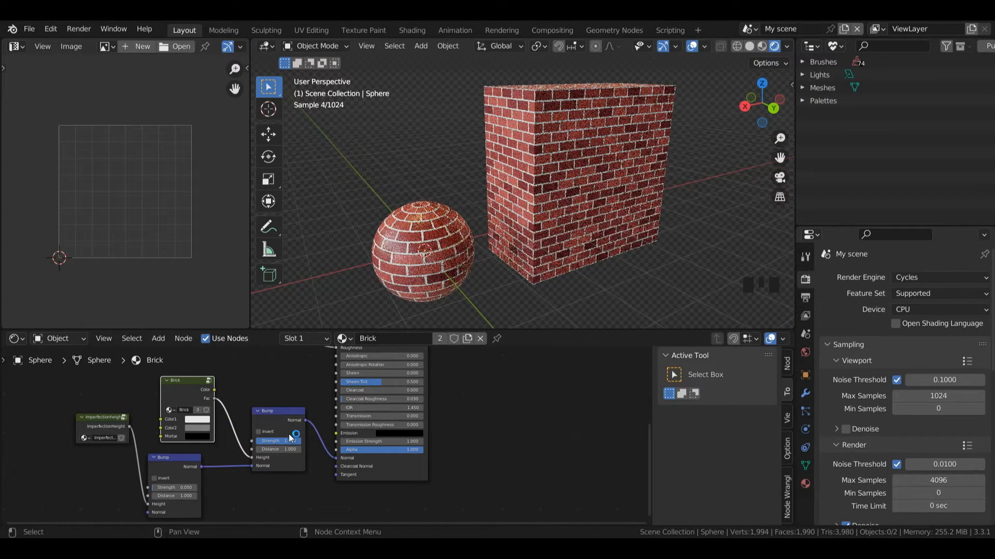
pyautogui.click(258, 432)
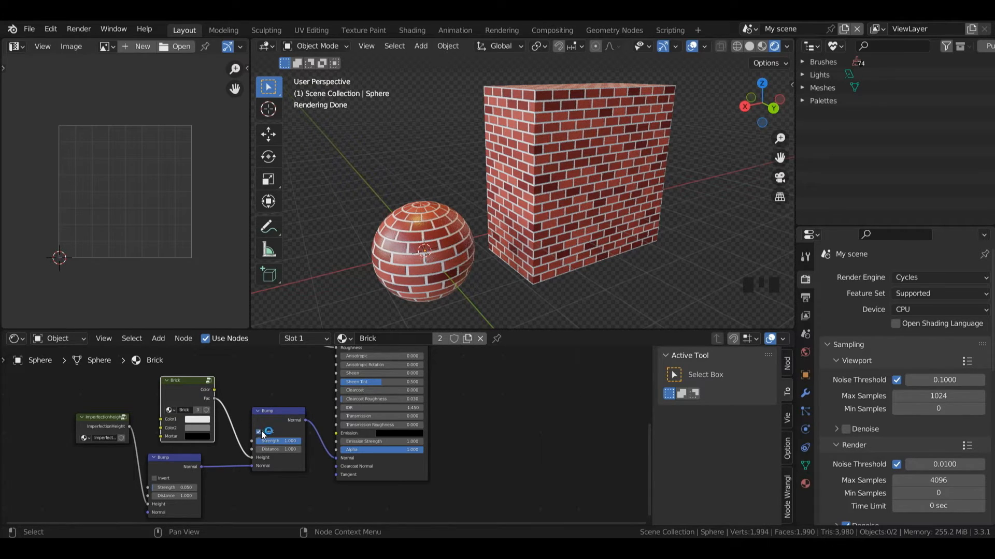
# Reposition the Brick and second Bump nodes, and move Brick's Fac link from the Bump's Height to the Principled BSDF's Emission input.
pyautogui.moveTo(188, 391); pyautogui.dragTo(159, 378)
pyautogui.moveTo(651, 471); pyautogui.dragTo(647, 447)
pyautogui.click(288, 467)
pyautogui.moveTo(287, 465); pyautogui.dragTo(297, 463)
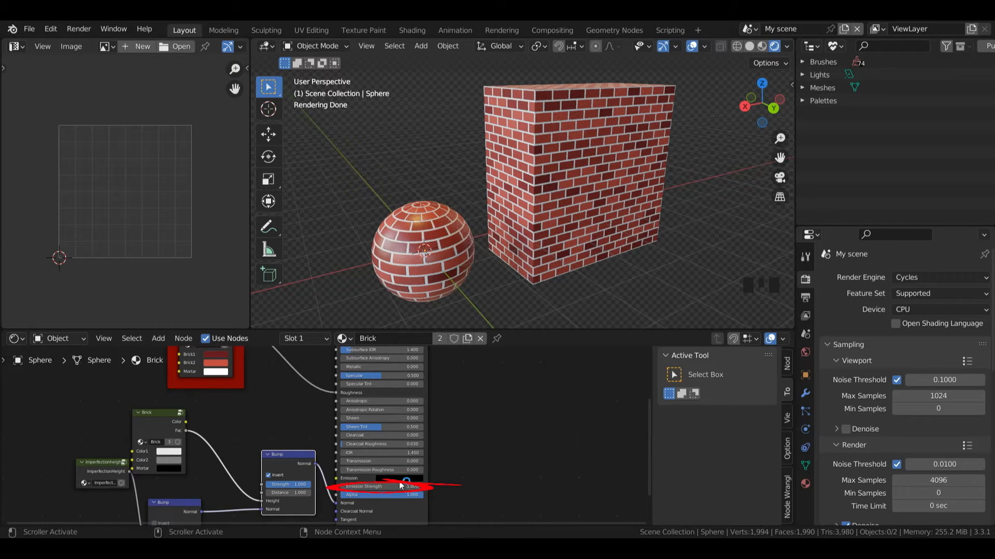
pyautogui.moveTo(262, 501); pyautogui.dragTo(338, 478)
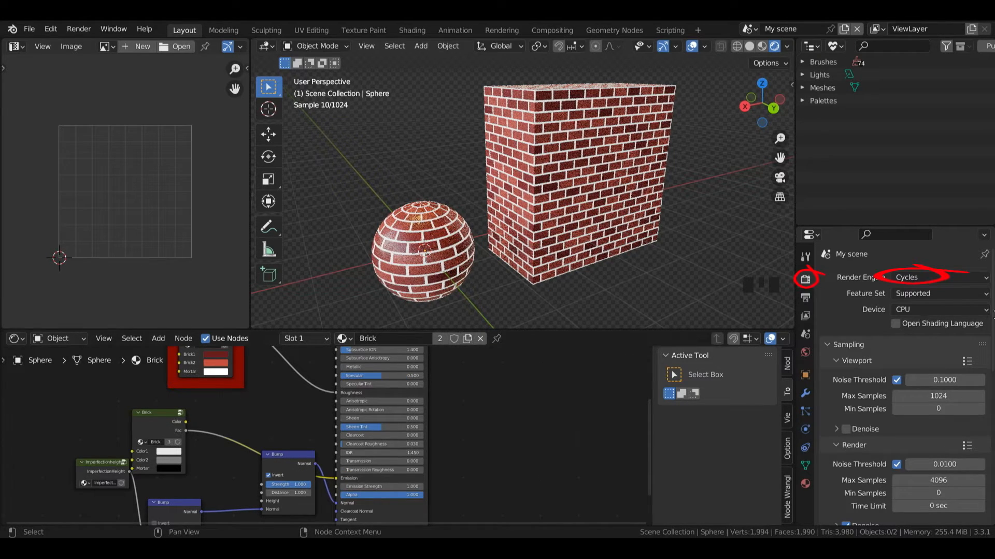
# Switch the viewport to solid shading and set the final render's maximum samples to 10.
pyautogui.scroll(-4, 904, 389)
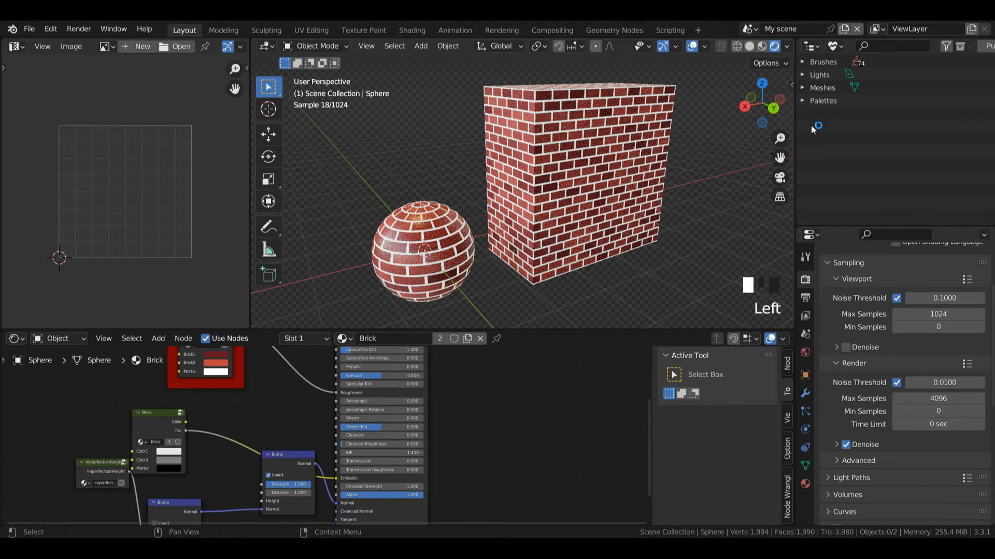
pyautogui.click(750, 45)
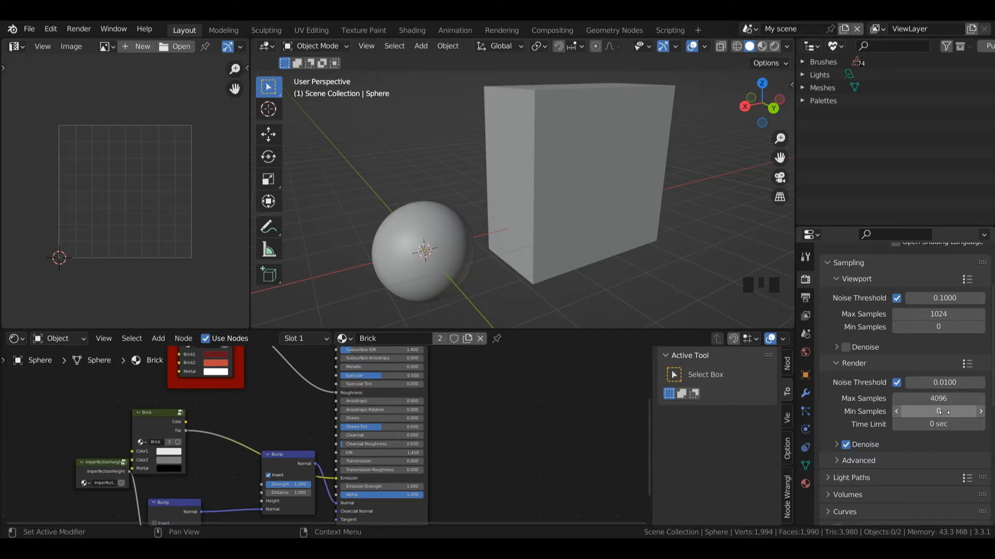
pyautogui.click(932, 399)
pyautogui.write('10')
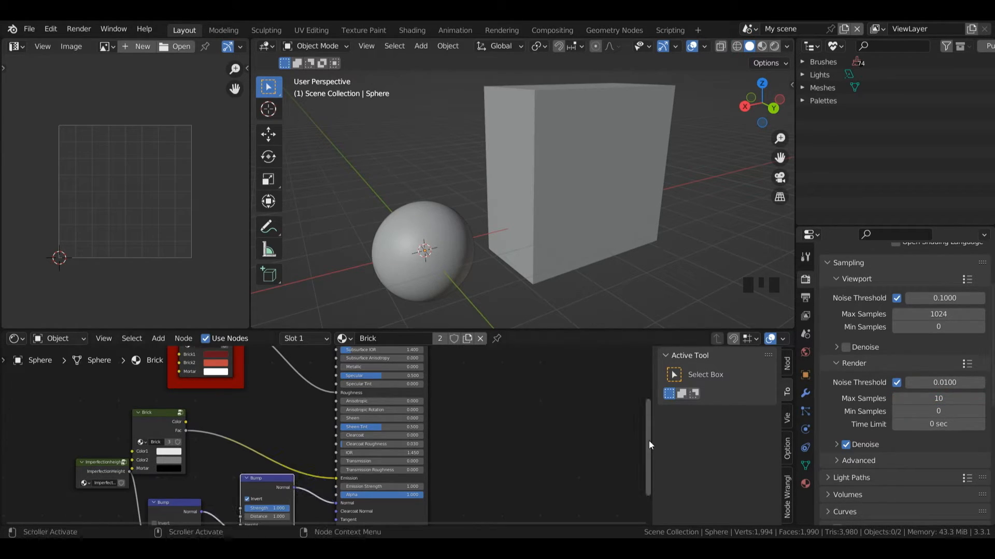
# Disable Invert on the second Bump node and insert an Invert color node between Brick's Fac output and the Principled BSDF's Emission input.
pyautogui.moveTo(648, 440); pyautogui.dragTo(645, 462)
pyautogui.click(251, 465)
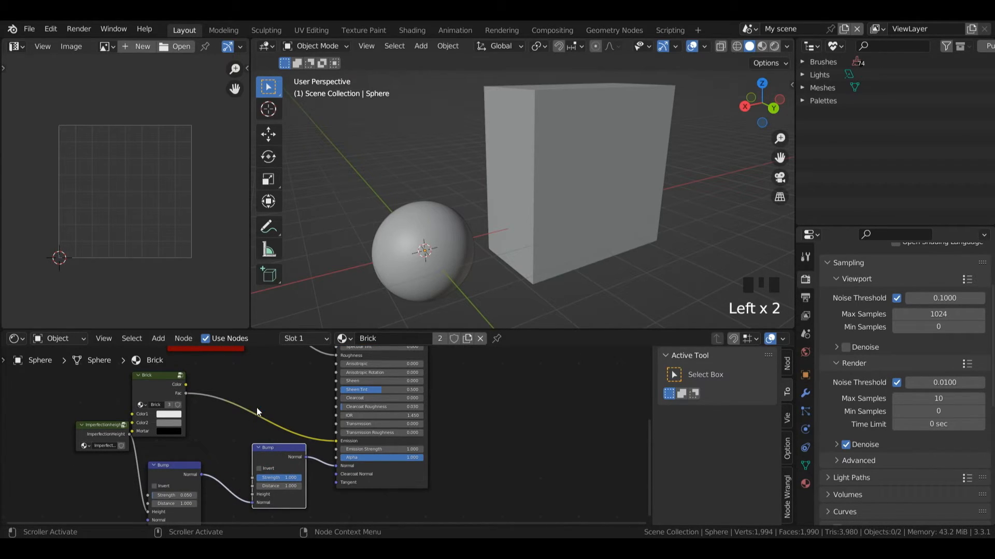
pyautogui.hotkey('shift', 'a')
pyautogui.moveTo(220, 355)
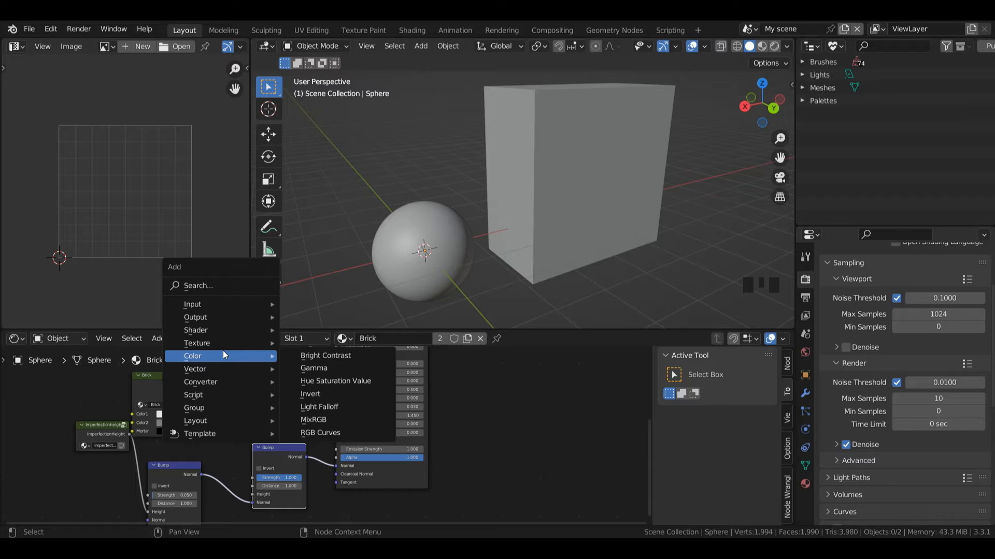
pyautogui.click(311, 394)
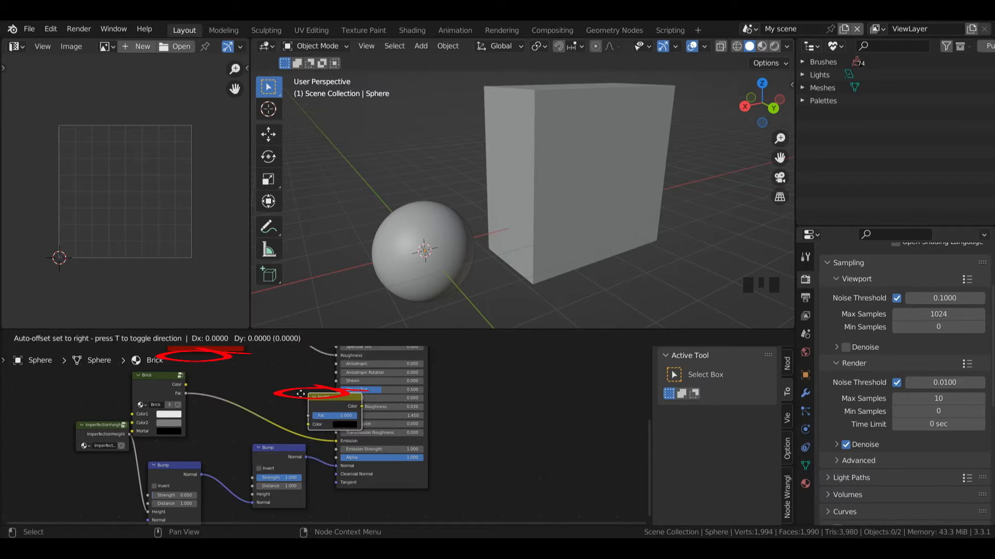
pyautogui.click(243, 388)
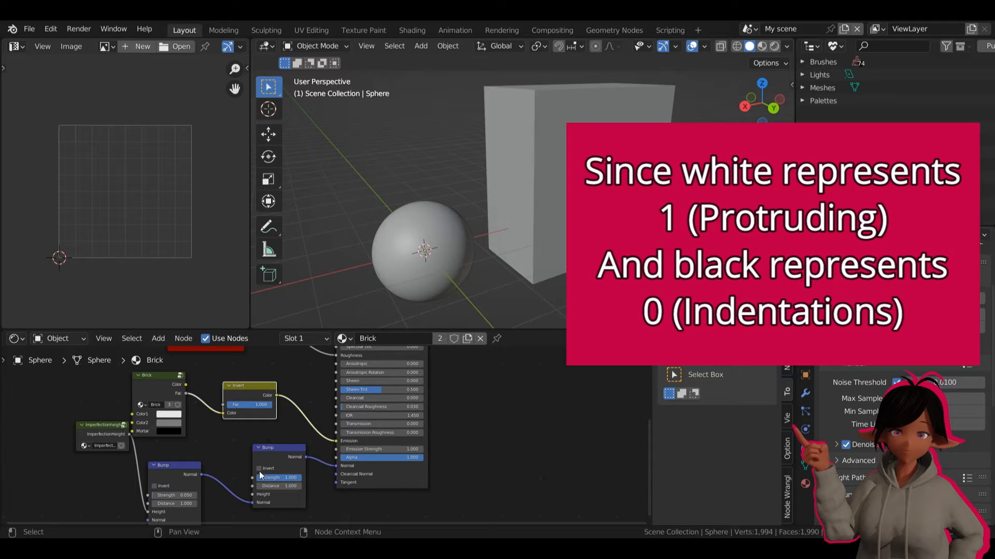
pyautogui.moveTo(243, 387); pyautogui.dragTo(232, 390)
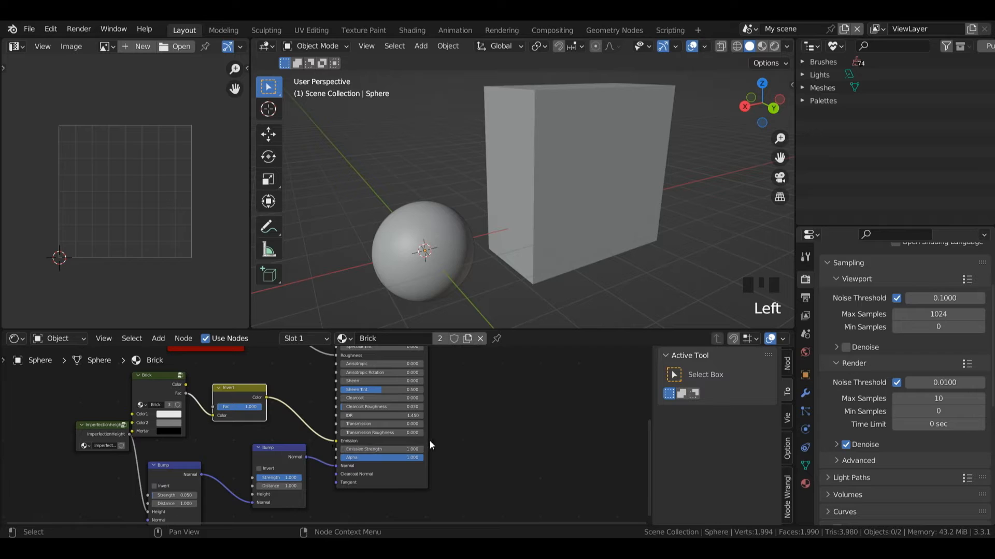
# Set the render Bake Type to Emit.
pyautogui.scroll(-10, 904, 388)
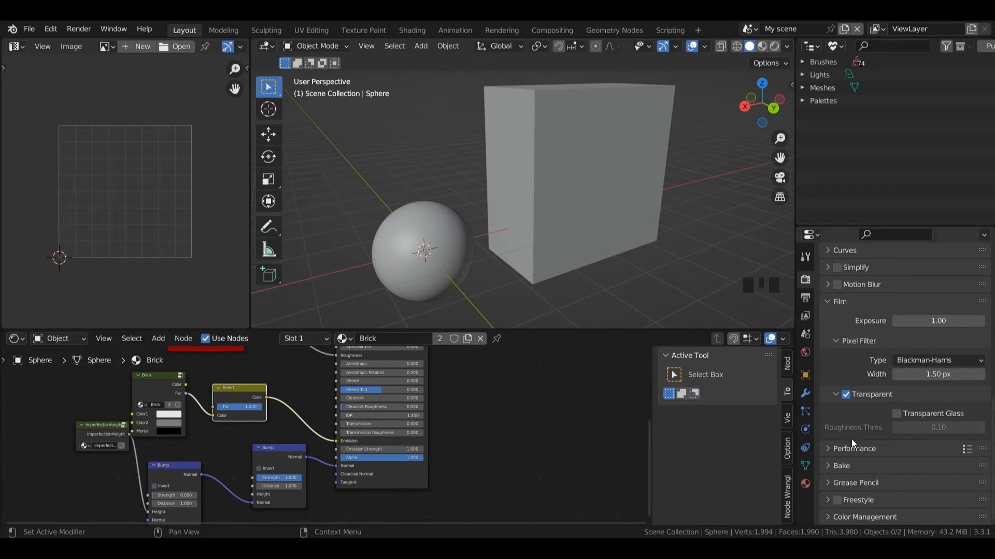
pyautogui.click(834, 466)
pyautogui.moveTo(991, 396); pyautogui.dragTo(991, 459)
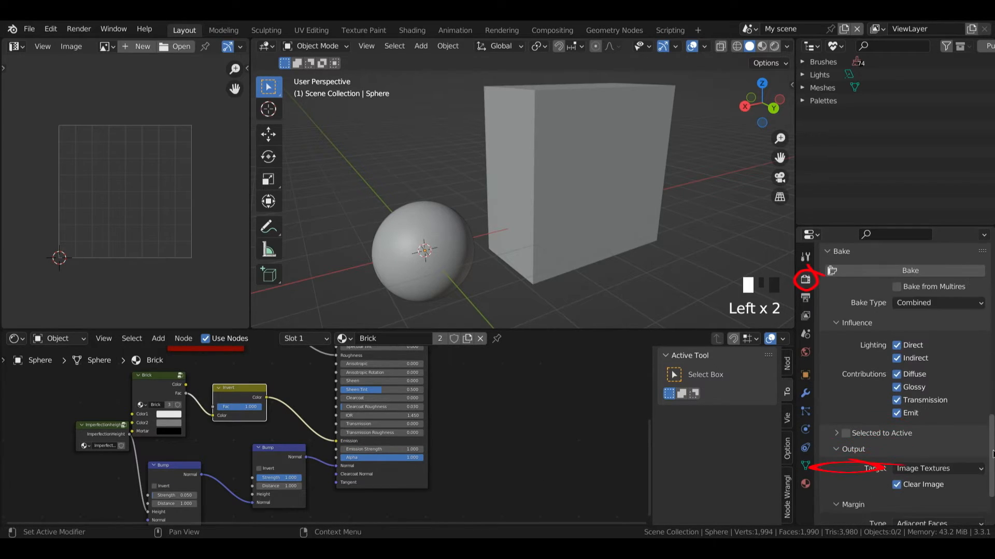
pyautogui.click(927, 301)
pyautogui.click(900, 414)
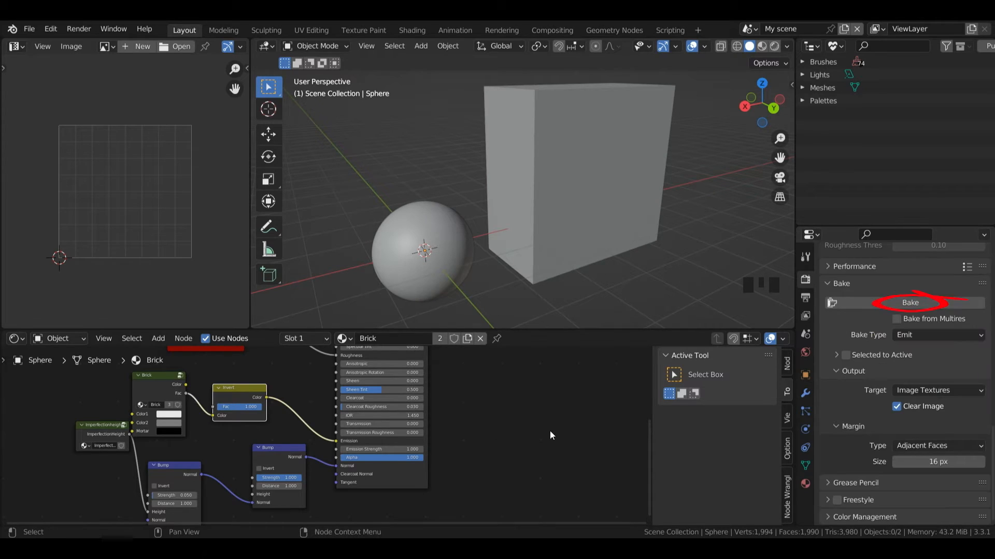
# Add an Image Texture node beside the Principled BSDF and start a new image for it.
pyautogui.hotkey('shift', 'a')
pyautogui.moveTo(504, 418)
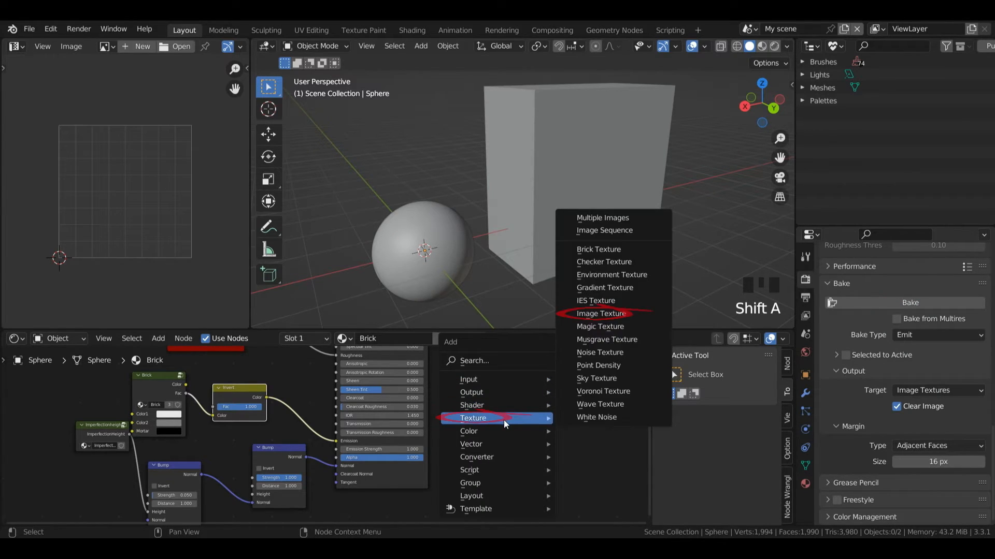
pyautogui.click(600, 314)
pyautogui.click(508, 421)
pyautogui.click(508, 422)
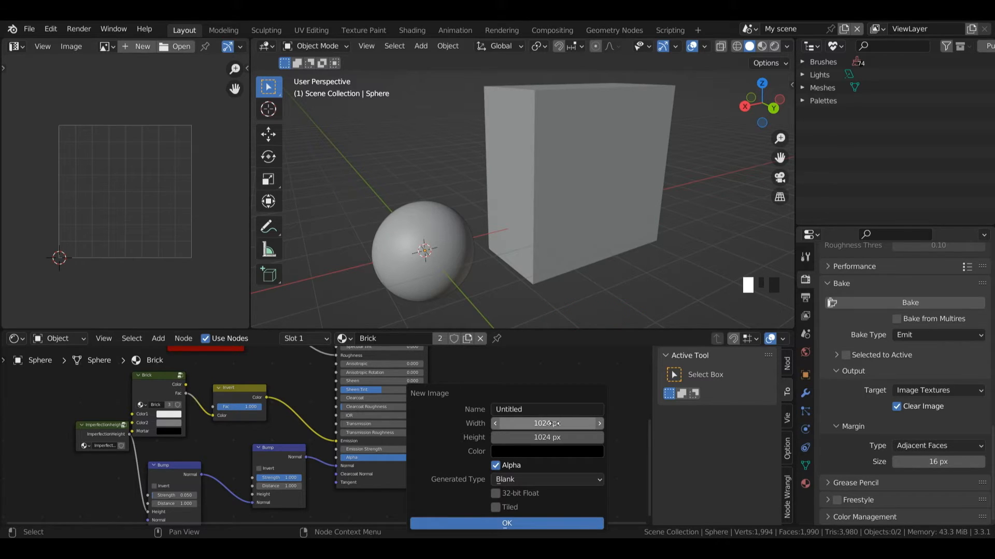
# Set the new image's width and height to 4096 px and create it.
pyautogui.moveTo(583, 423); pyautogui.dragTo(583, 437)
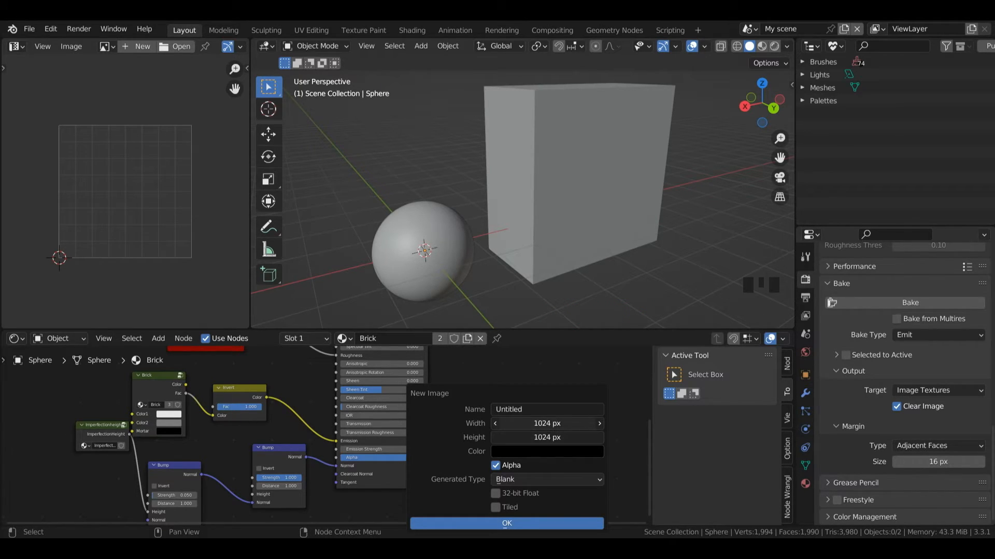
pyautogui.click(546, 425)
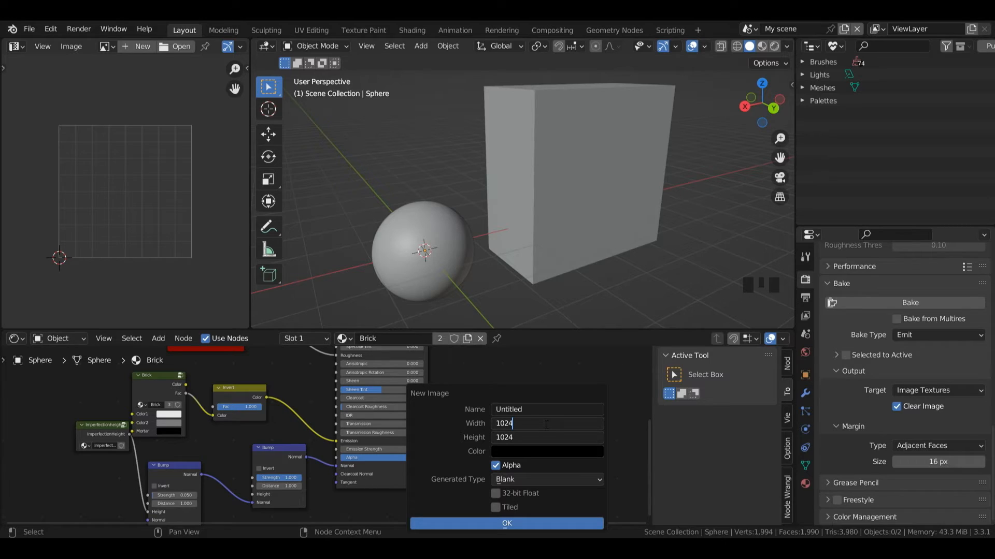
pyautogui.write('*4')
pyautogui.press('Return')
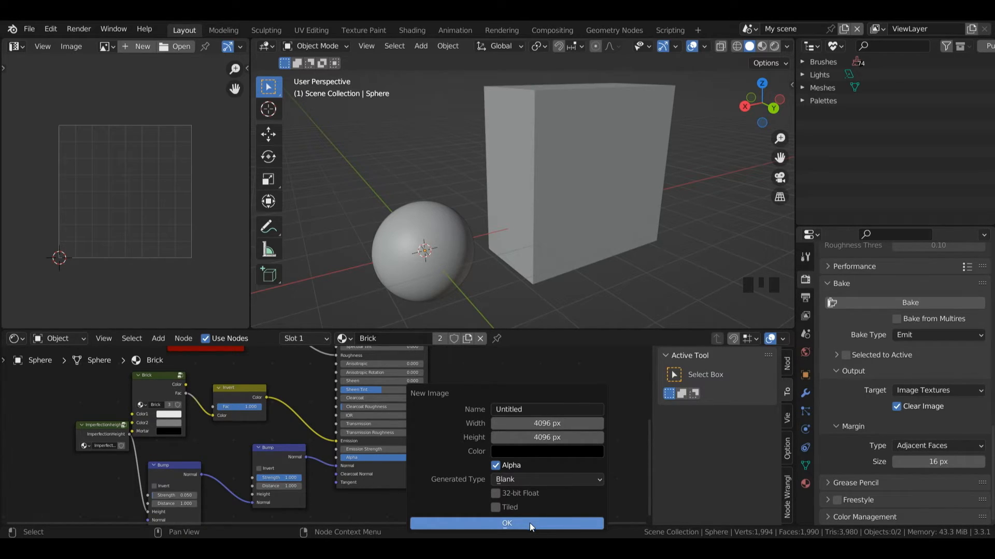
pyautogui.click(515, 522)
pyautogui.click(510, 523)
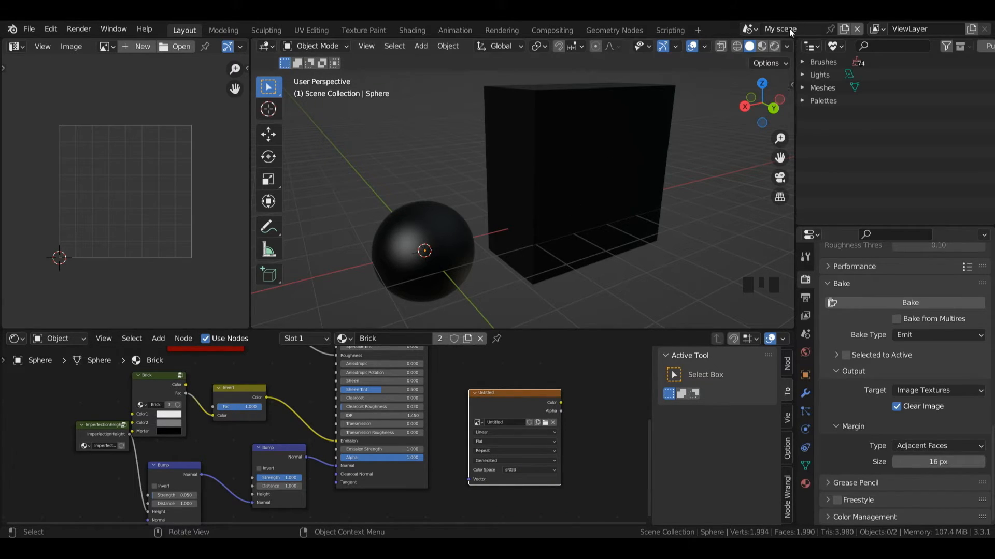
# Check the color display options in the viewport's solid shading settings.
pyautogui.click(786, 46)
pyautogui.click(786, 48)
pyautogui.click(787, 47)
pyautogui.click(727, 205)
pyautogui.click(840, 221)
pyautogui.click(786, 48)
# Set the Image Texture's Color Space to Non-Color and rename its image DisplacementBrickMap.
pyautogui.click(531, 473)
pyautogui.click(506, 422)
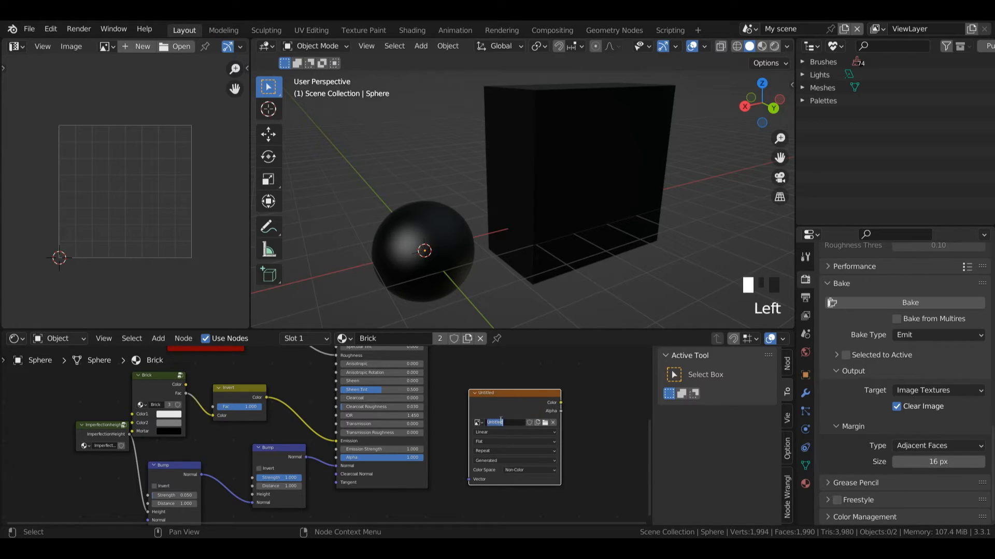
pyautogui.write('DisplacementBrickMap')
pyautogui.press('Return')
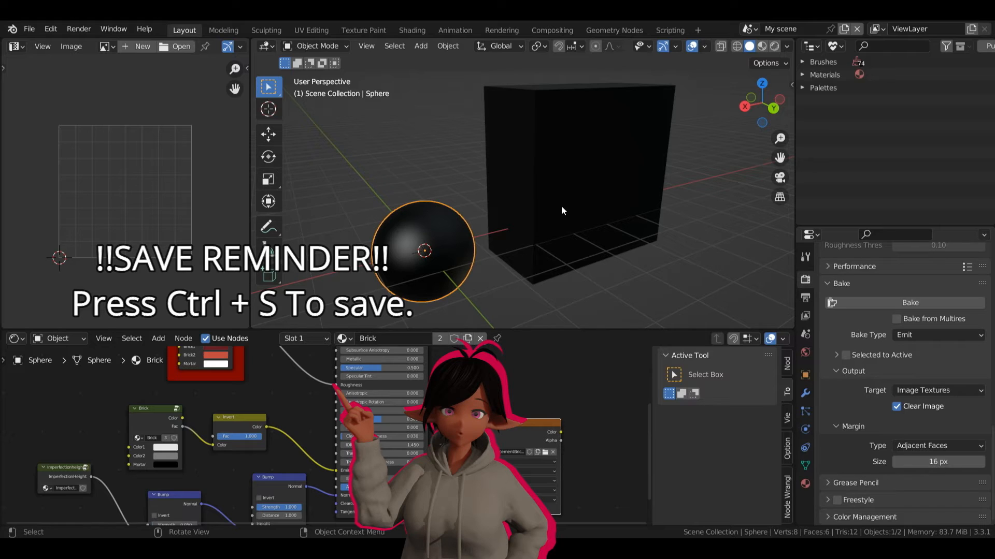
# Add a plane, move it clear of the sphere on the side away from the cube, and assign it the Brick material.
pyautogui.hotkey('shift', 'a')
pyautogui.click(611, 220)
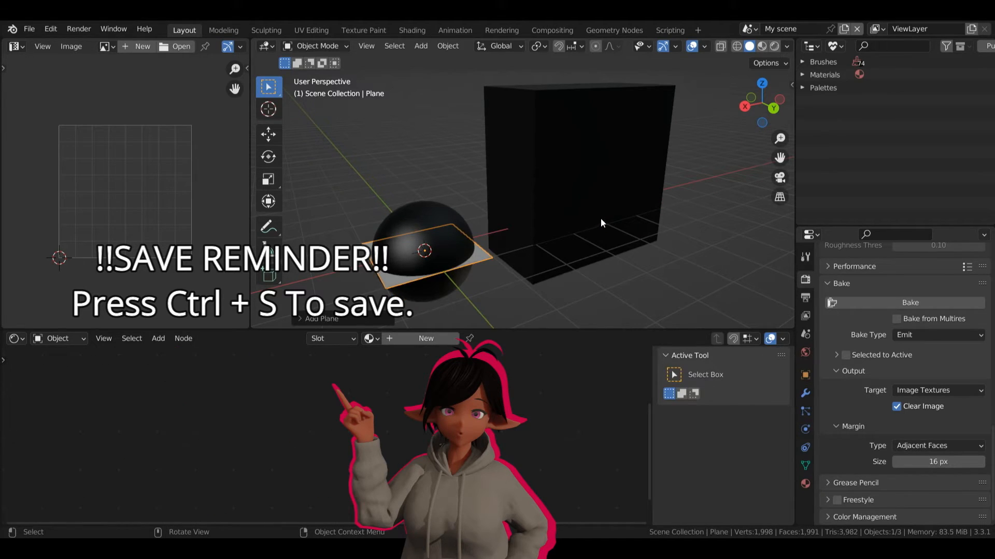
pyautogui.press('g')
pyautogui.click(462, 266)
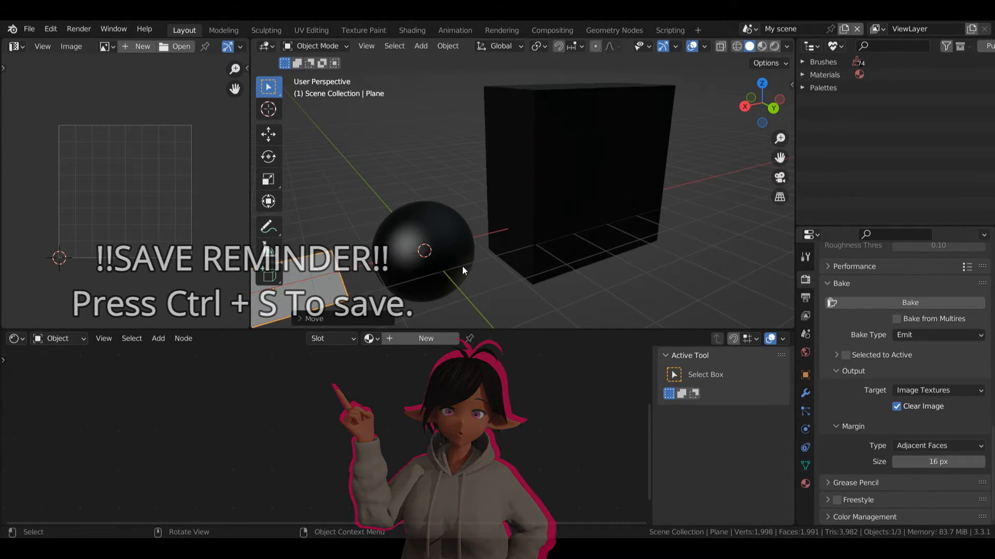
pyautogui.click(372, 338)
pyautogui.click(394, 359)
pyautogui.moveTo(777, 154); pyautogui.dragTo(837, 166)
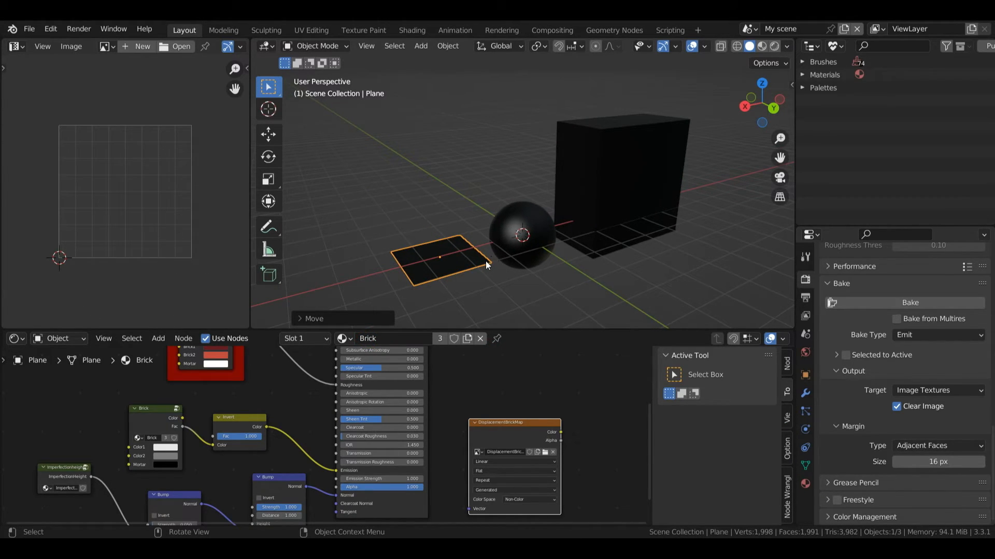
# Check the plane's UV layout in Edit Mode and return to Object Mode.
pyautogui.hotkey('ctrl', 'Tab')
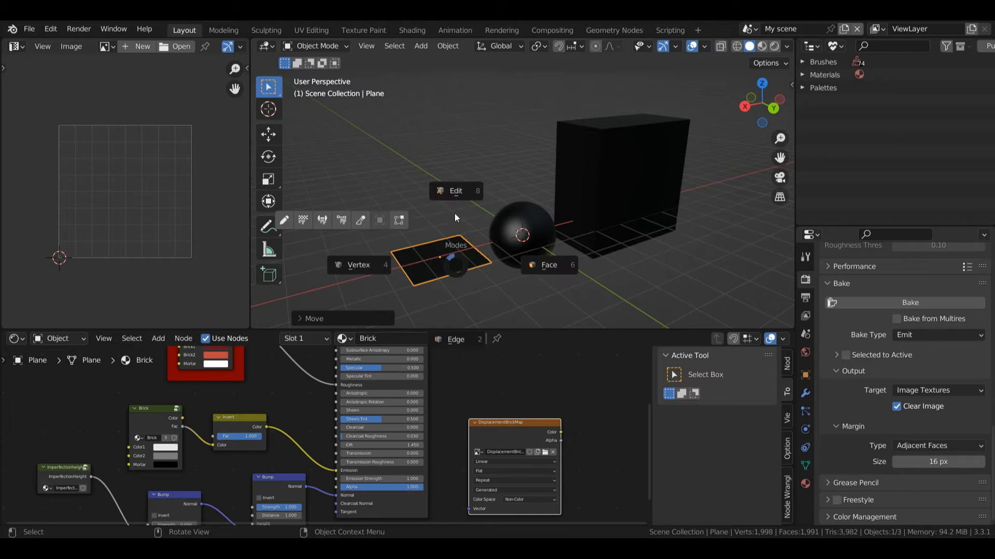
pyautogui.click(459, 179)
pyautogui.hotkey('ctrl', 'Tab')
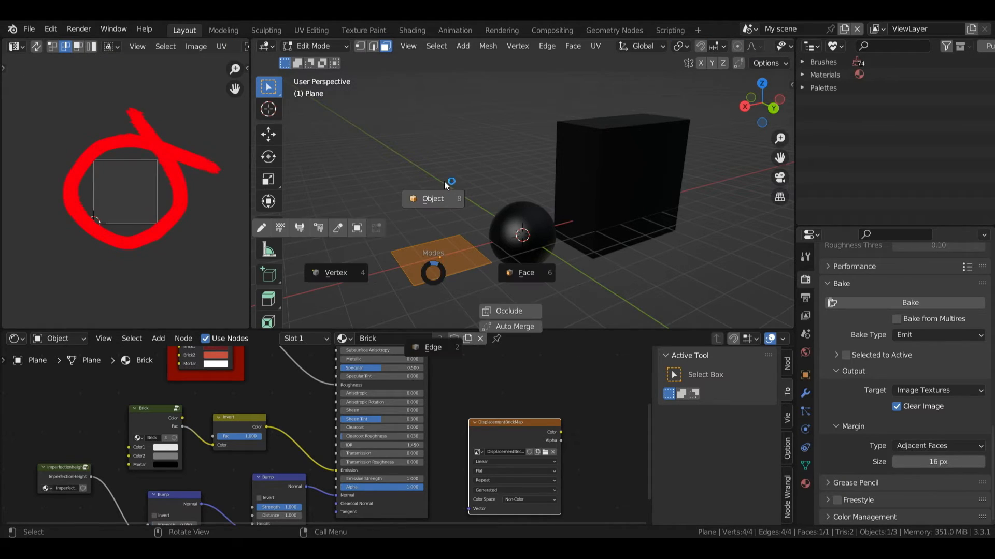
pyautogui.click(440, 195)
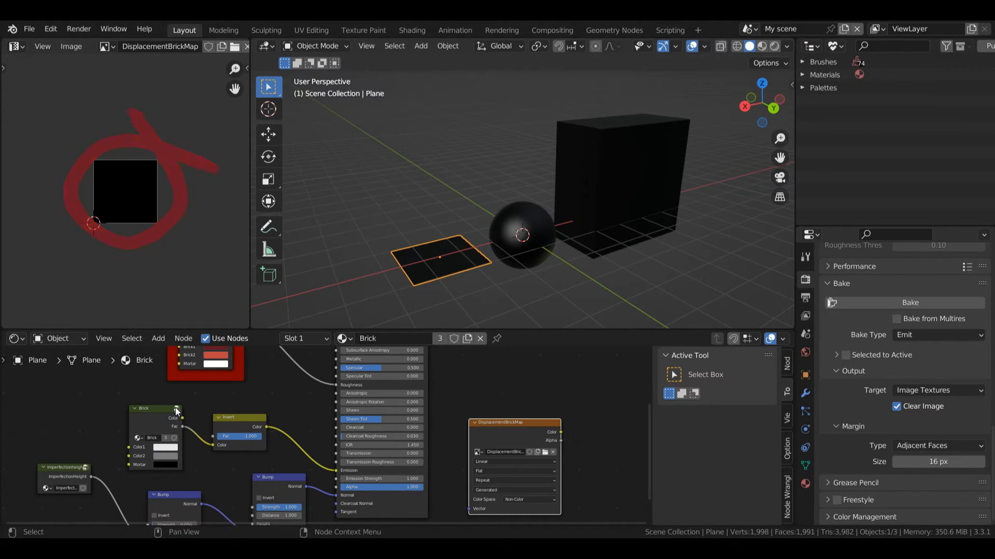
# Examine the Texture Coordinate link to the Brick Texture inside the Brick node group, and return to the main material.
pyautogui.moveTo(155, 409); pyautogui.dragTo(149, 399)
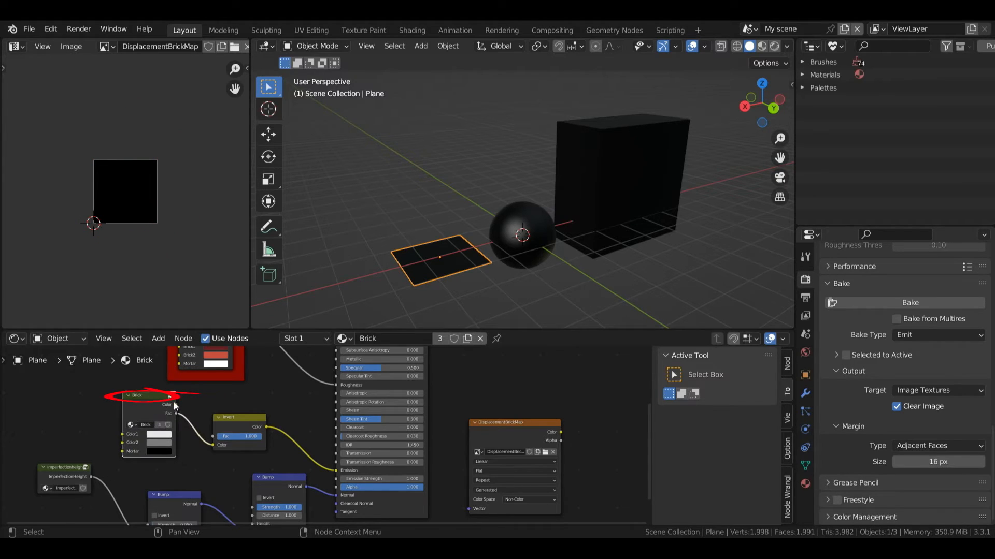
pyautogui.press('Tab')
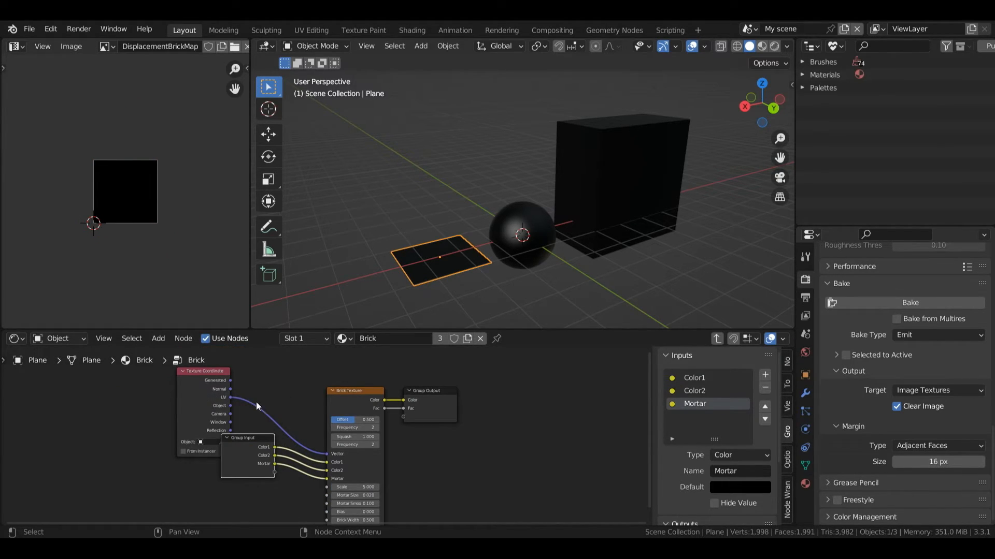
pyautogui.click(717, 338)
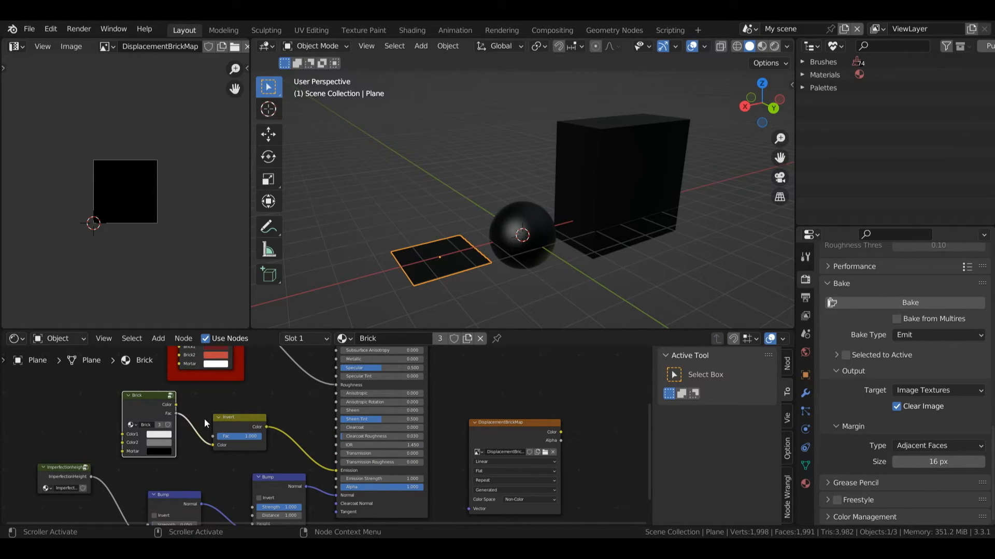
pyautogui.click(170, 396)
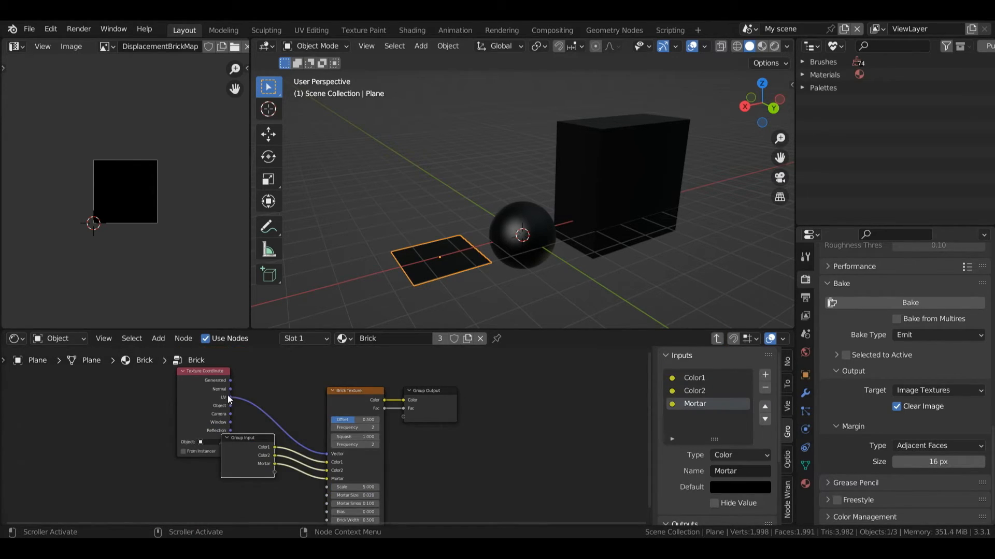
pyautogui.press('Tab')
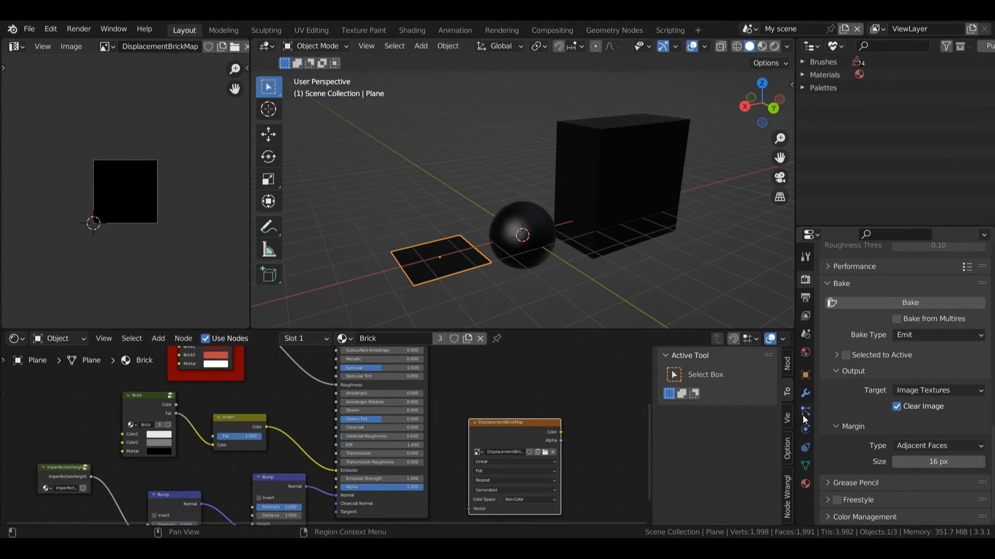
# Bake the plane's Emit pass into the DisplacementBrickMap image and delete the plane.
pyautogui.click(906, 302)
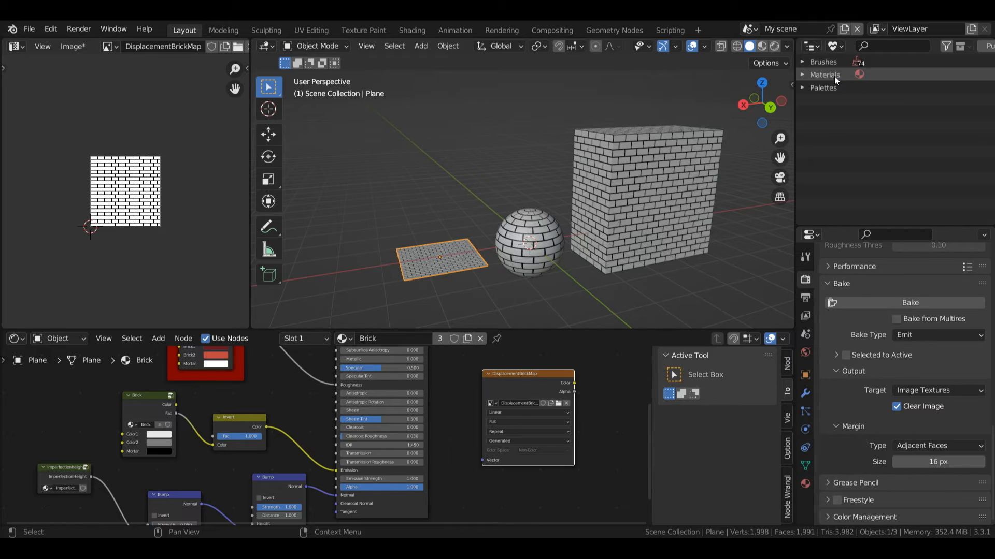
pyautogui.moveTo(753, 87)
pyautogui.mouseDown()
pyautogui.moveTo(748, 101)
pyautogui.moveTo(753, 86)
pyautogui.mouseUp()
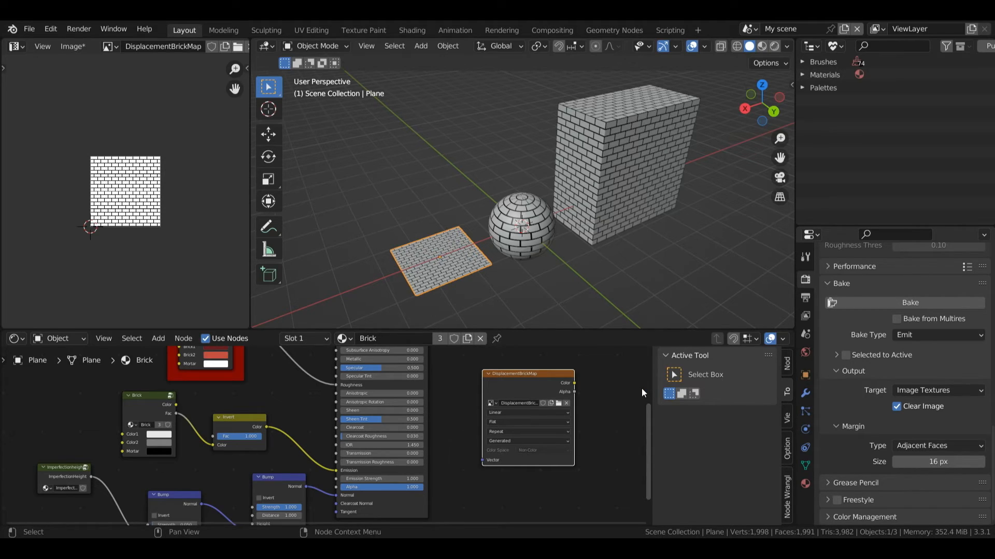
pyautogui.press('Delete')
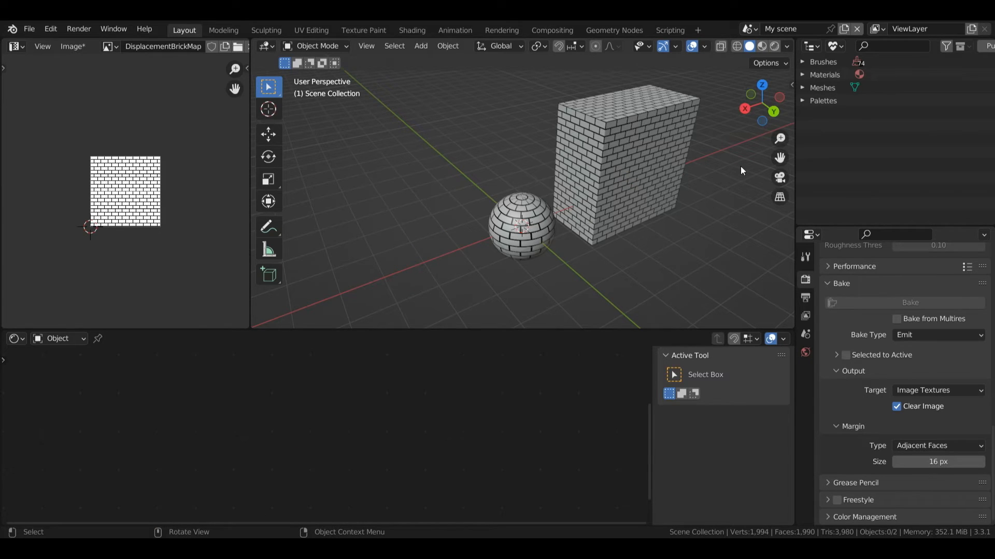
# Select the cube, switch the viewport to rendered shading and disconnect the Invert node from the Principled BSDF's Emission input.
pyautogui.click(596, 185)
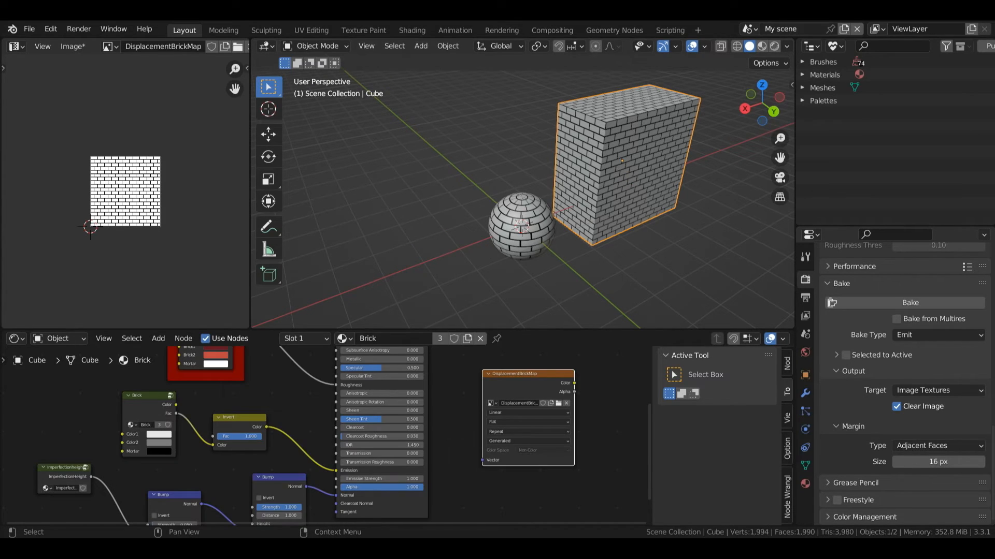
pyautogui.click(775, 47)
pyautogui.moveTo(641, 434)
pyautogui.mouseDown()
pyautogui.moveTo(641, 366)
pyautogui.moveTo(642, 404)
pyautogui.mouseUp()
pyautogui.moveTo(641, 404); pyautogui.dragTo(641, 442)
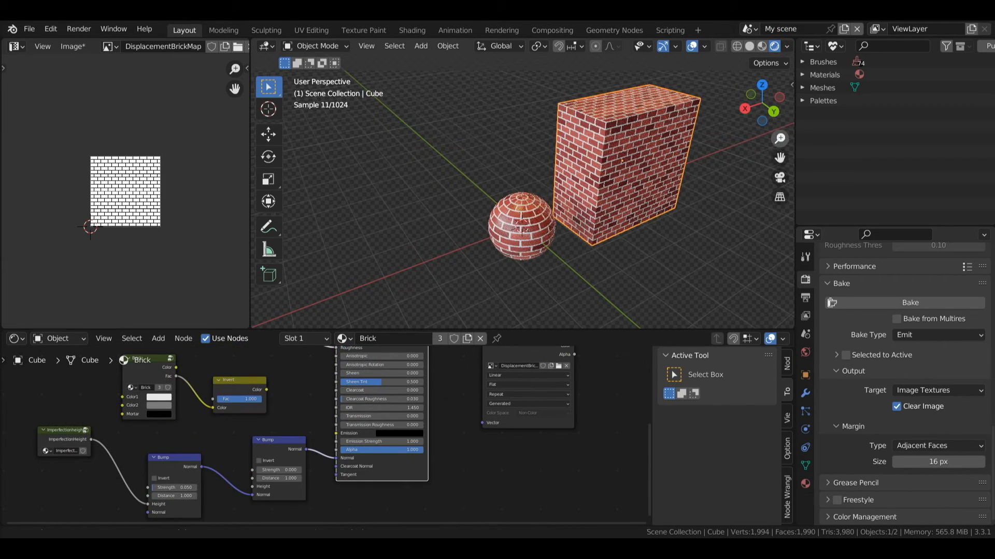
# Link the first Bump's Normal output directly to the Principled BSDF's Normal input and delete the second Bump node.
pyautogui.moveTo(779, 138); pyautogui.dragTo(780, 144)
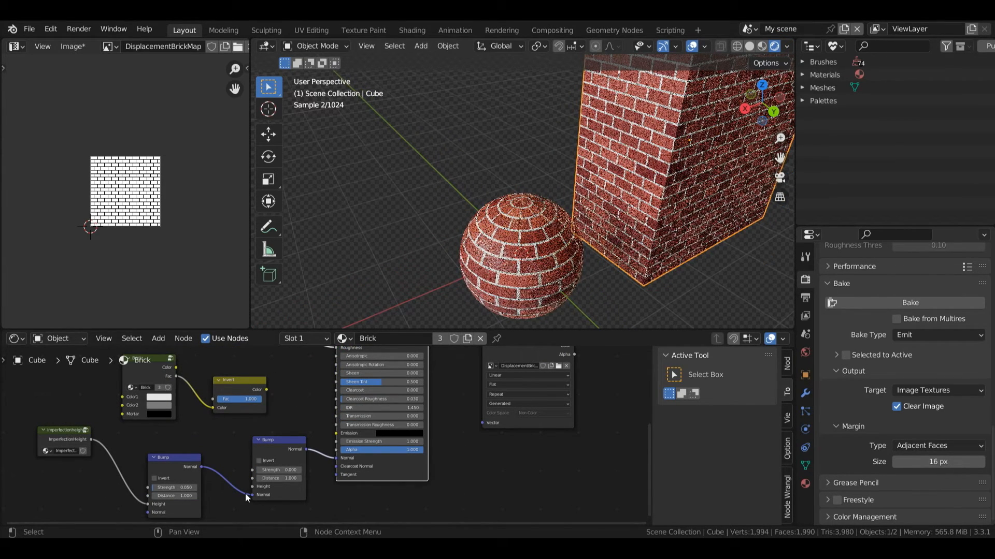
pyautogui.moveTo(251, 494); pyautogui.dragTo(328, 439)
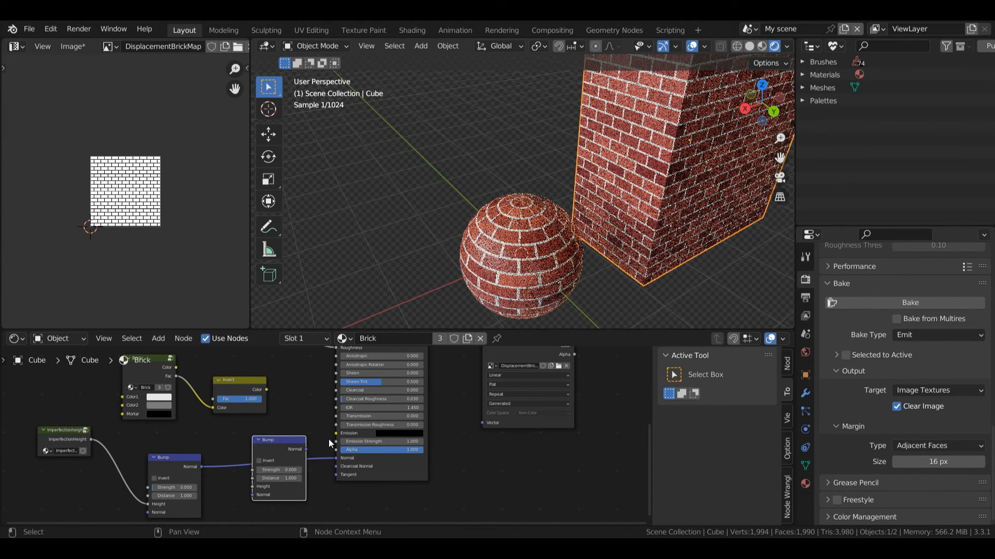
pyautogui.press('x')
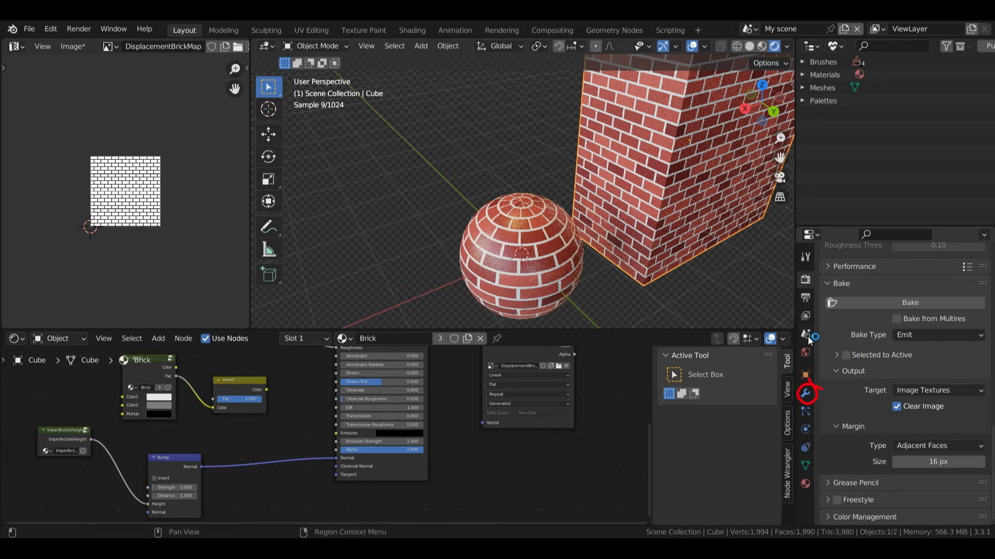
# Add a Displace modifier to the cube, set its midlevel to 1 and create a new texture for it.
pyautogui.click(805, 393)
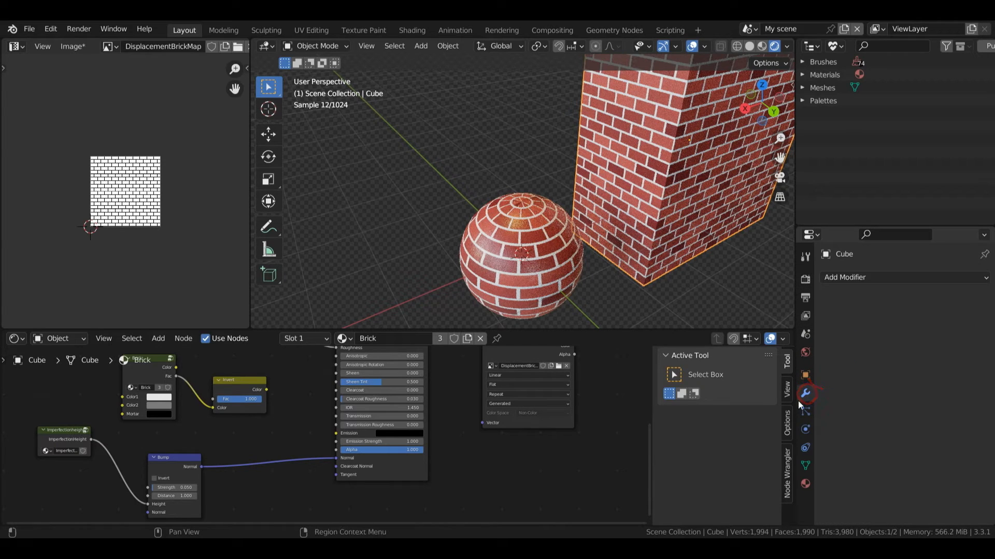
pyautogui.click(850, 278)
pyautogui.click(774, 438)
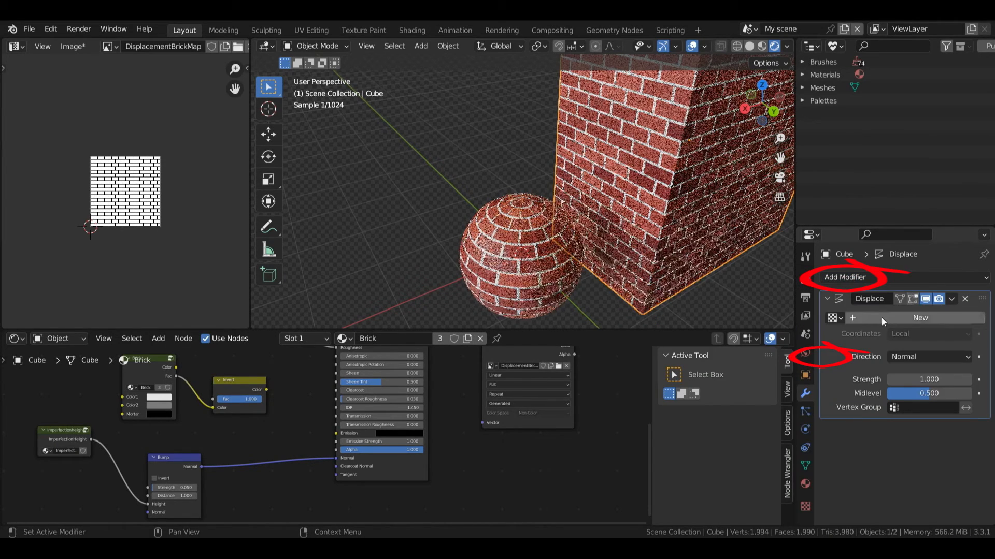
pyautogui.moveTo(933, 395)
pyautogui.mouseDown()
pyautogui.moveTo(889, 395)
pyautogui.moveTo(974, 396)
pyautogui.mouseUp()
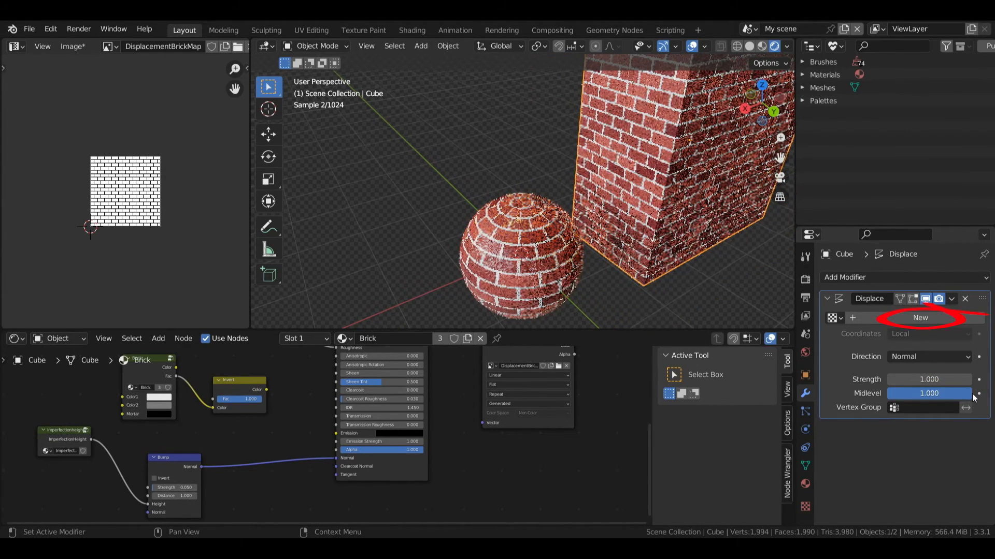
pyautogui.click(878, 317)
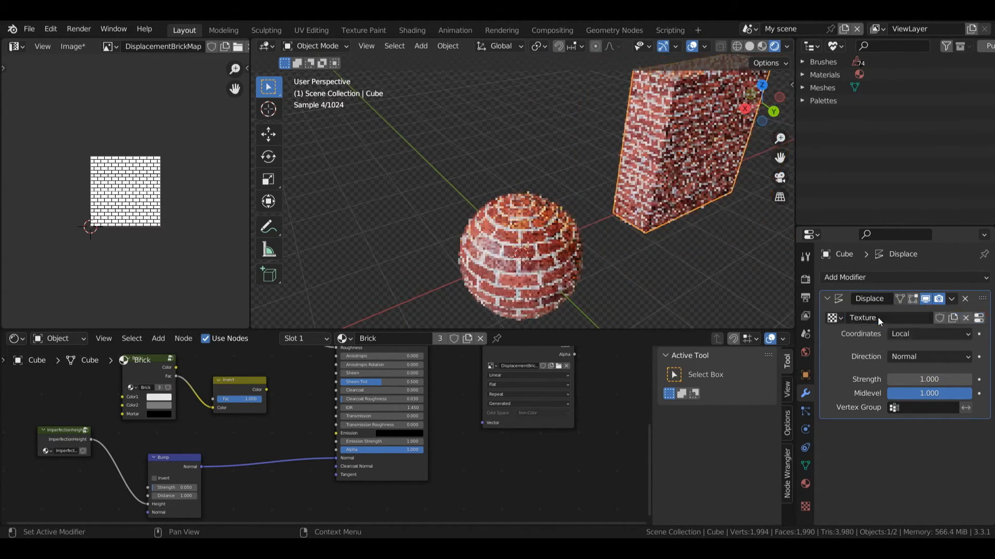
# Assign the DisplacementBrickMap image to the Displace modifier's new texture.
pyautogui.click(805, 506)
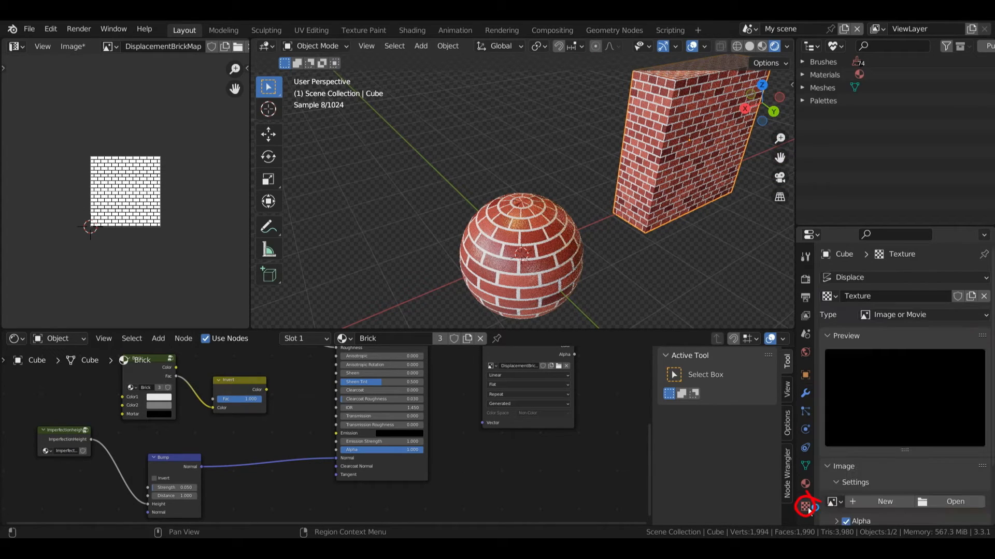
pyautogui.scroll(-3, 885, 388)
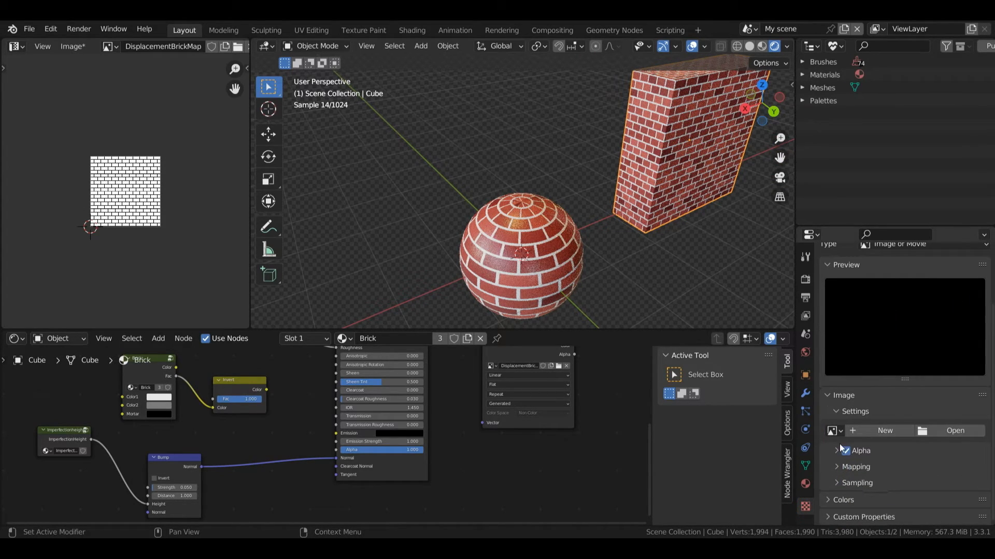
pyautogui.click(832, 431)
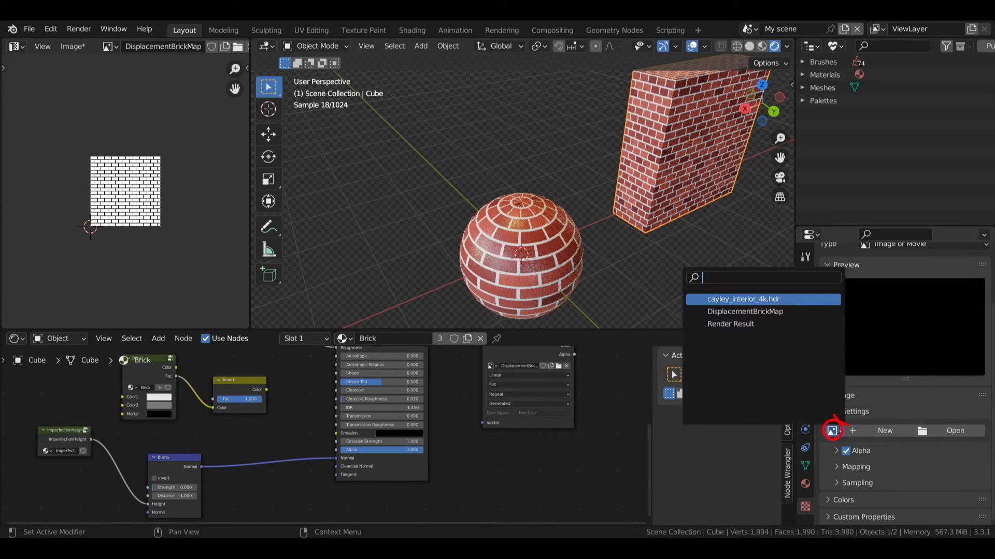
pyautogui.click(746, 311)
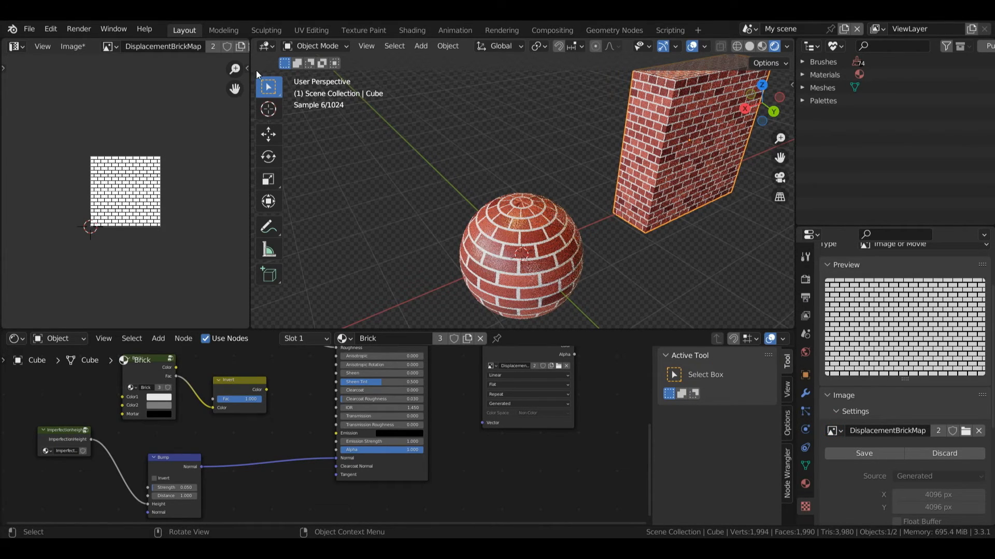
# Save the baked DisplacementBrickMap image to disk as a PNG file.
pyautogui.moveTo(248, 46); pyautogui.dragTo(221, 62)
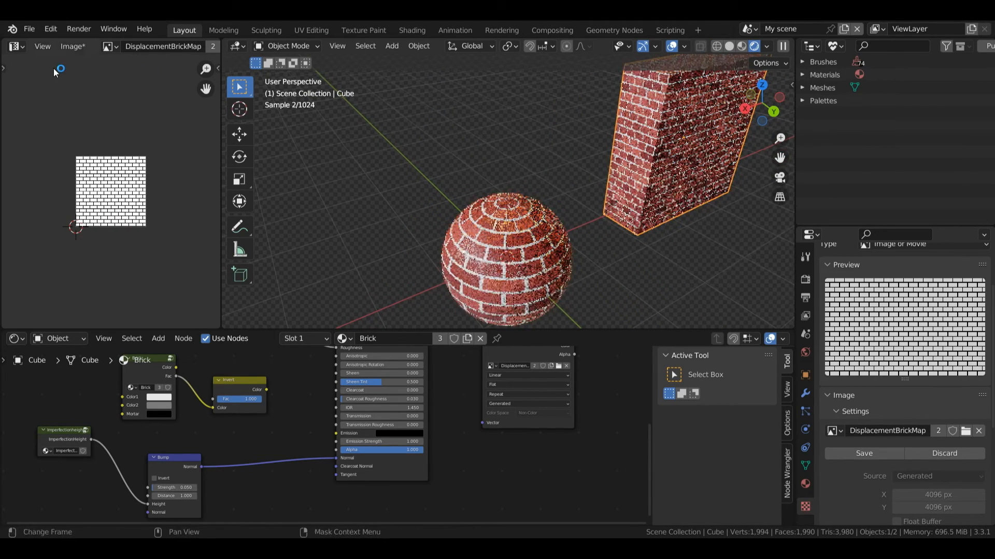
pyautogui.click(83, 48)
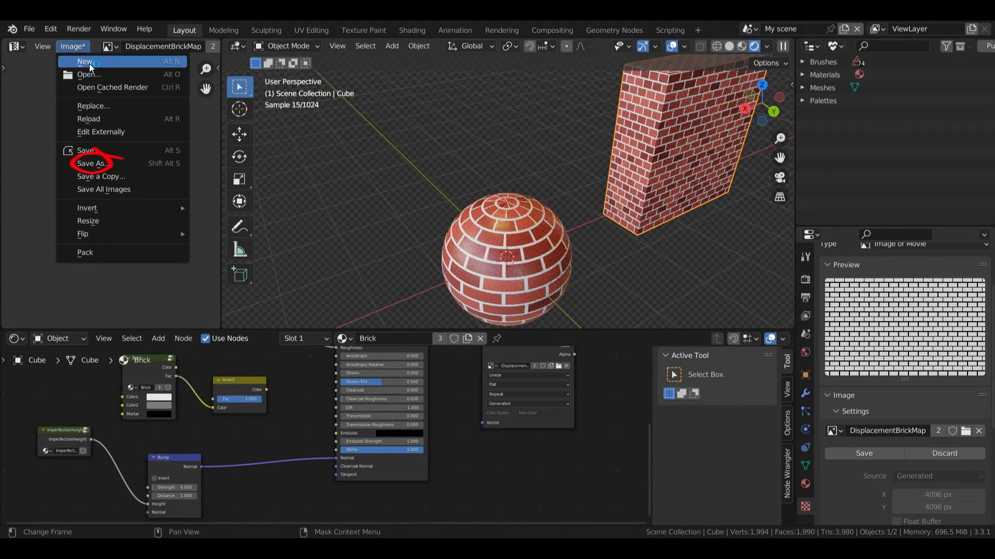
pyautogui.click(112, 165)
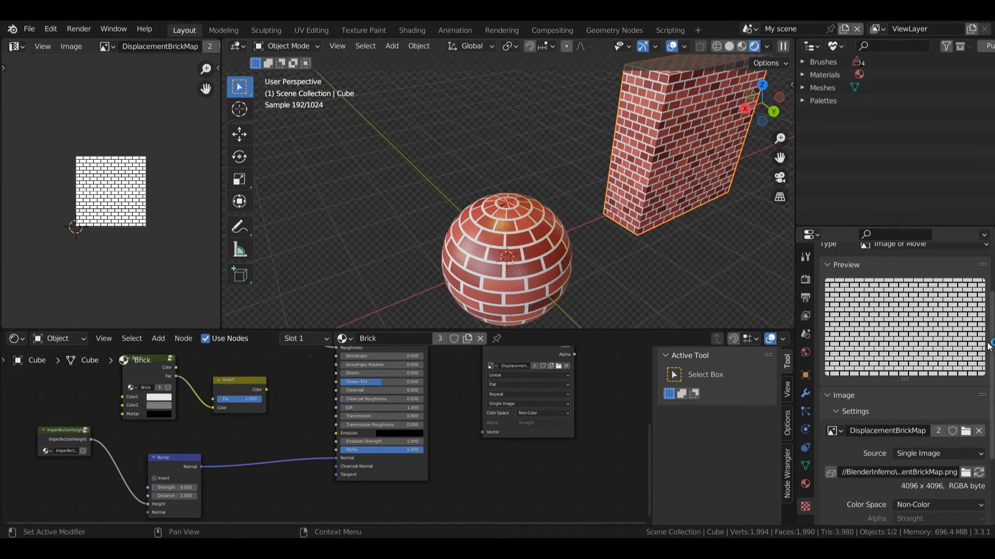
pyautogui.scroll(-4, 904, 384)
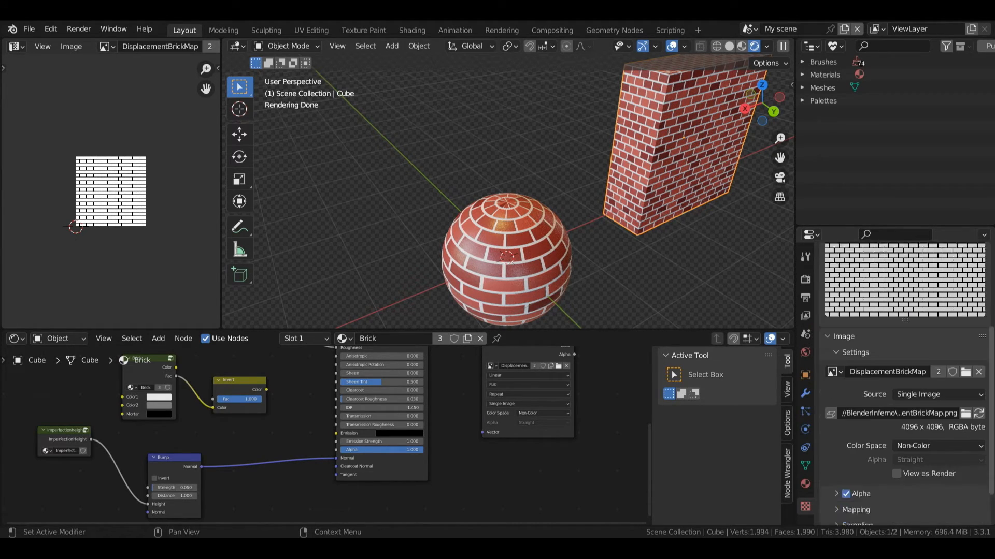
pyautogui.scroll(5, 904, 383)
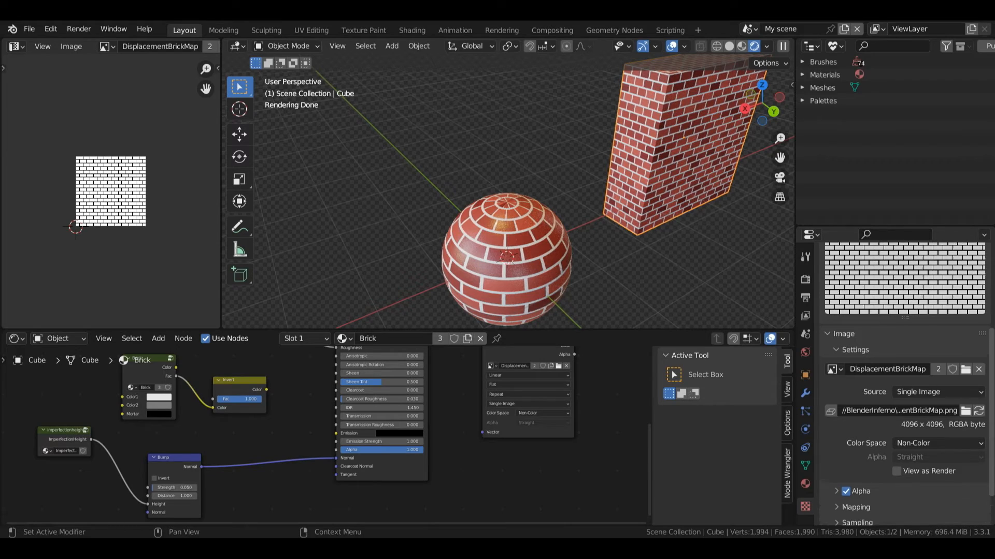
# Switch the Displace modifier's texture coordinates to UV and set its midlevel to 0.
pyautogui.click(806, 393)
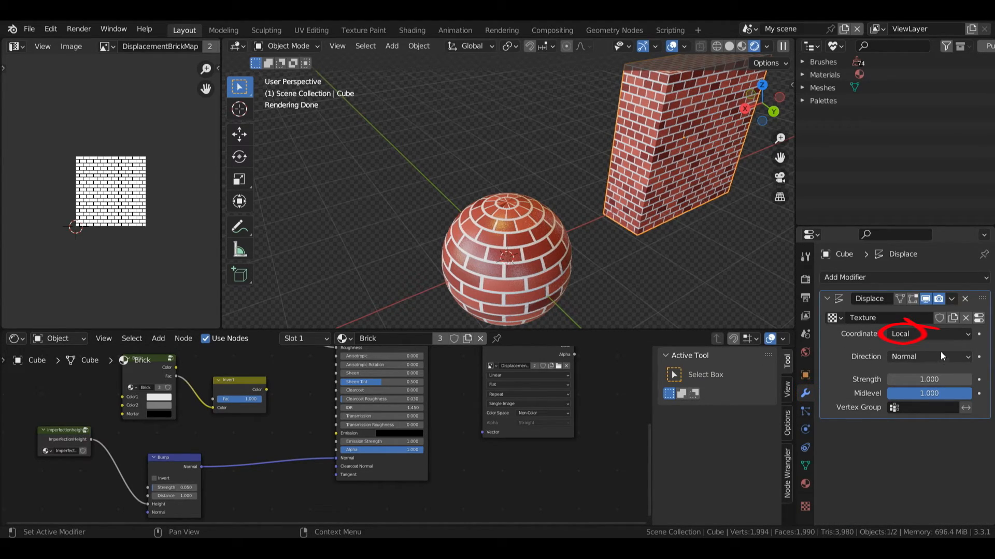
pyautogui.click(912, 334)
pyautogui.click(901, 388)
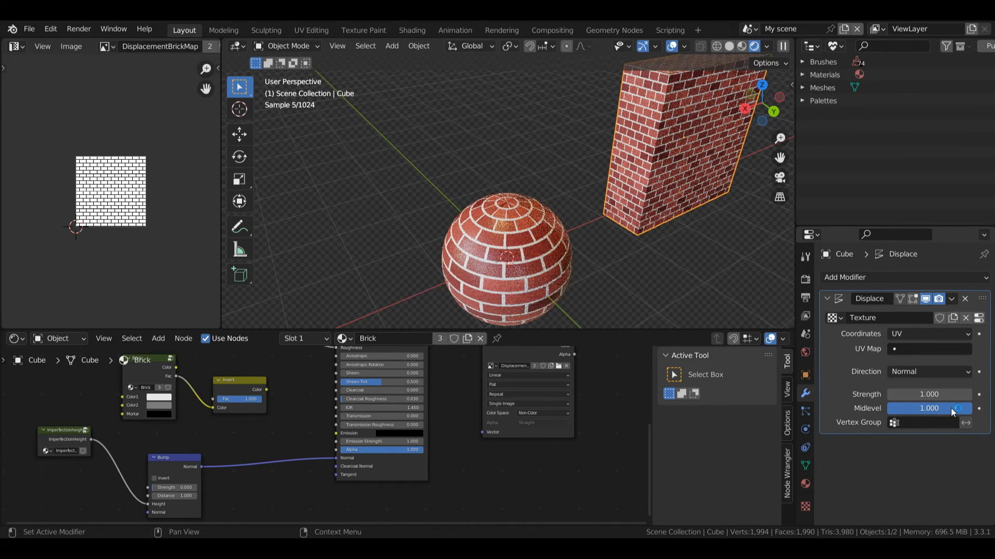
pyautogui.keyDown('shift'); pyautogui.moveTo(673, 171); pyautogui.dragTo(621, 201, button='middle'); pyautogui.keyUp('shift')
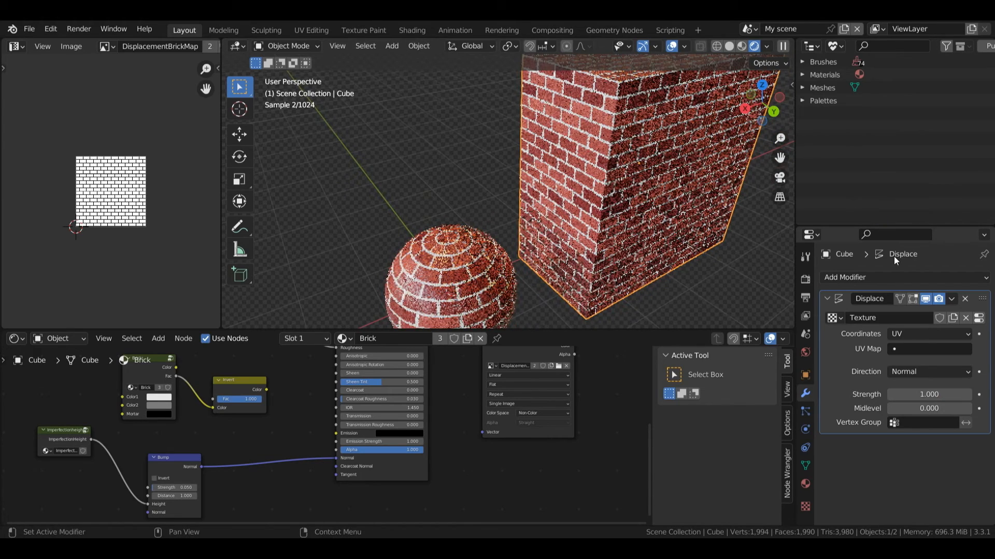
# Add a Subdivision Surface modifier to the cube, set it to Simple and place it first in the stack, before Displace.
pyautogui.click(941, 279)
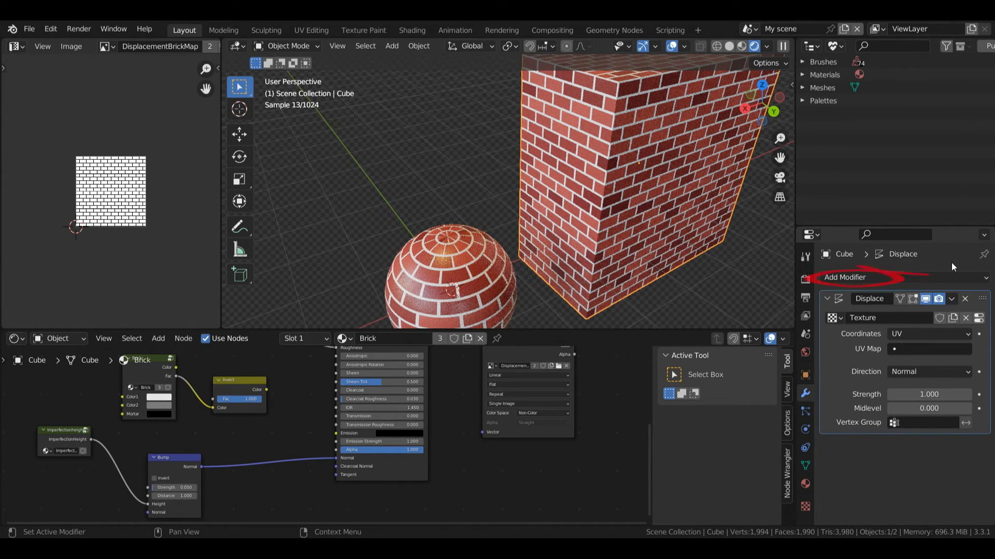
pyautogui.click(951, 275)
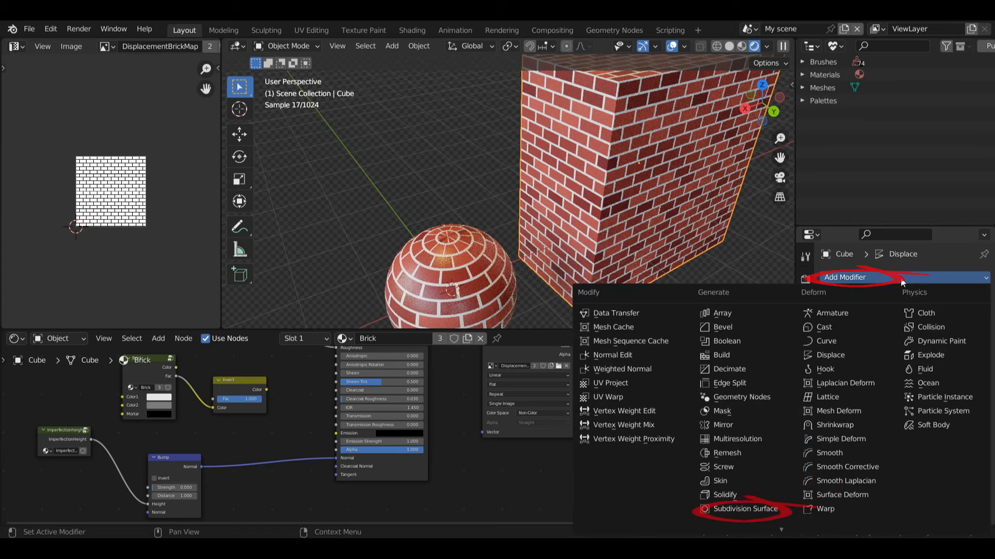
pyautogui.click(744, 509)
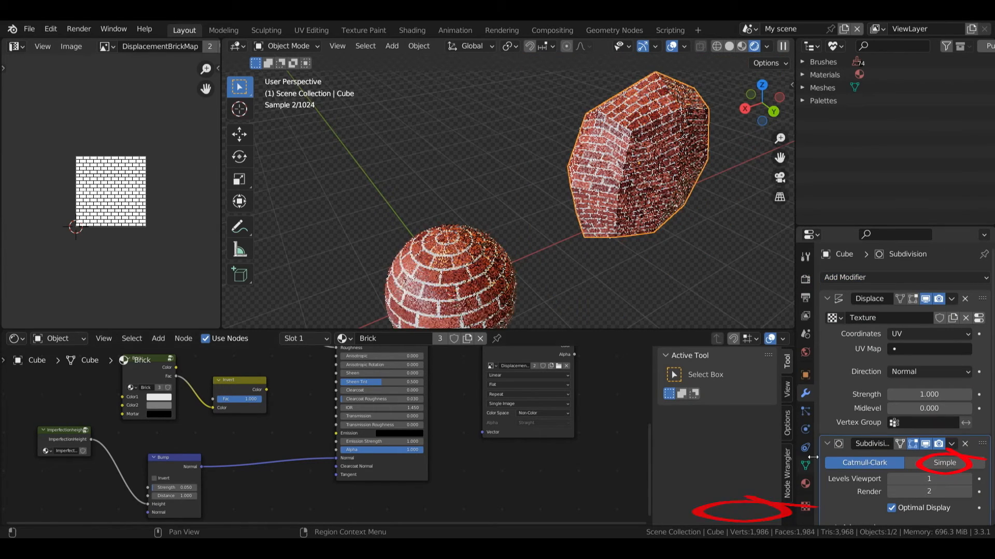
pyautogui.click(940, 464)
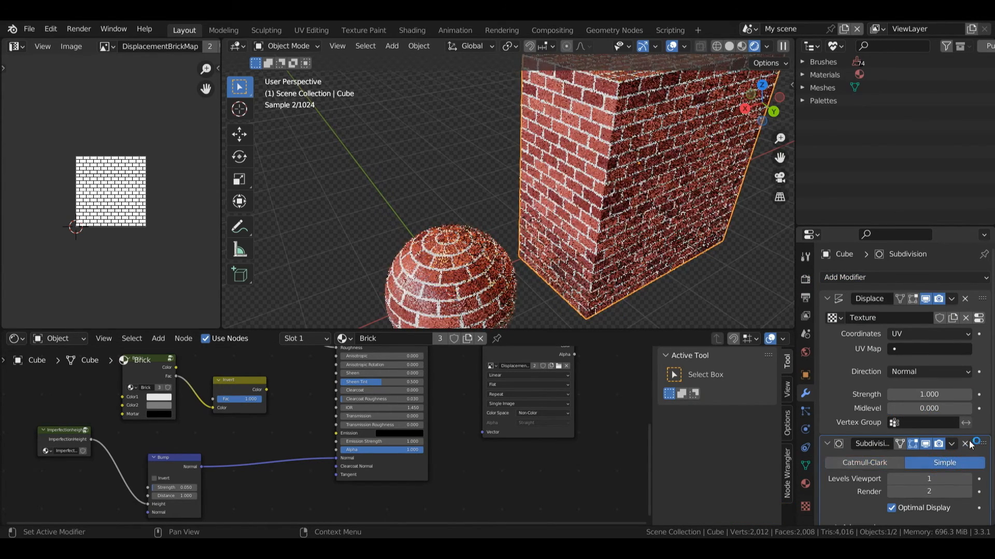
pyautogui.click(951, 444)
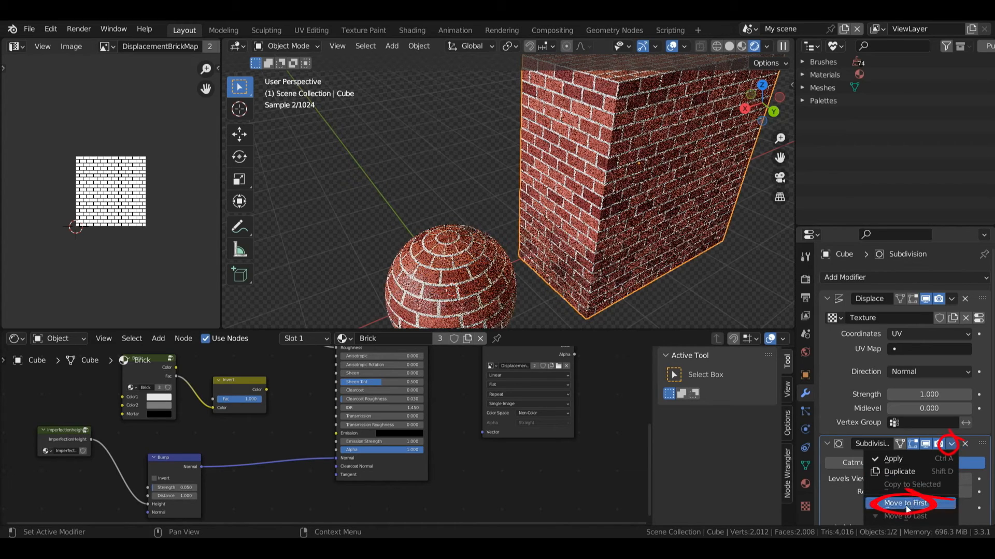
pyautogui.click(951, 444)
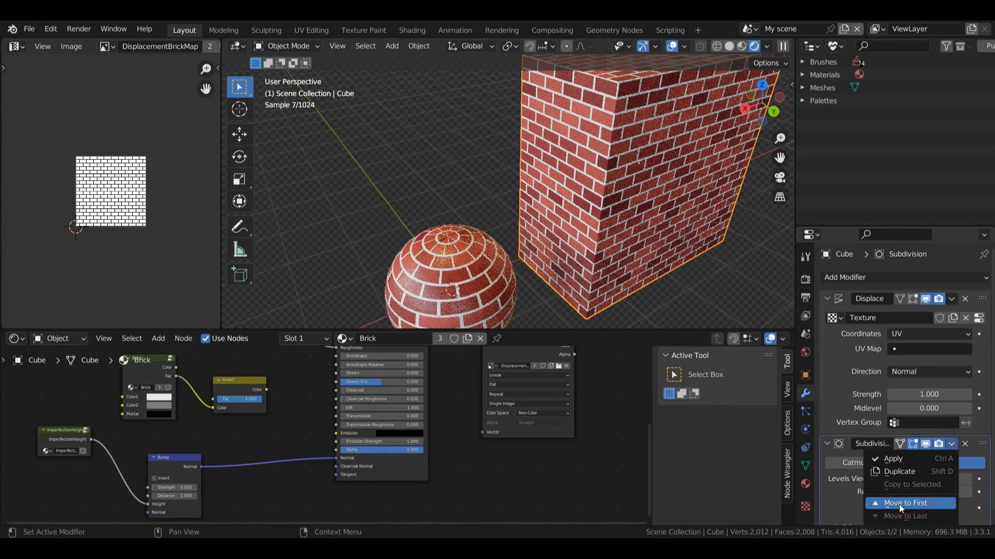
pyautogui.click(900, 504)
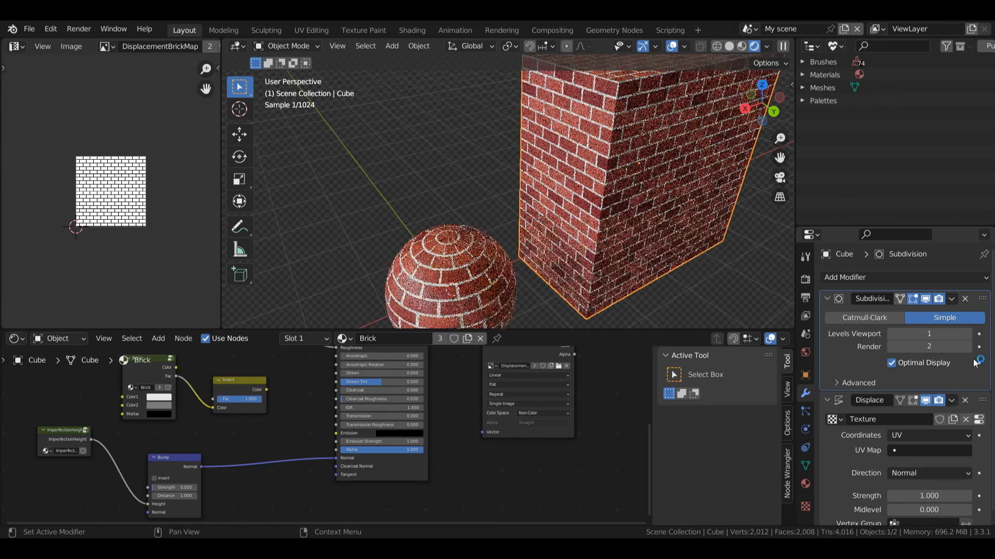
# Set the Subdivision's viewport and render levels to 6 and the Displace midlevel to 1, with the cube back in Object Mode.
pyautogui.click(893, 334)
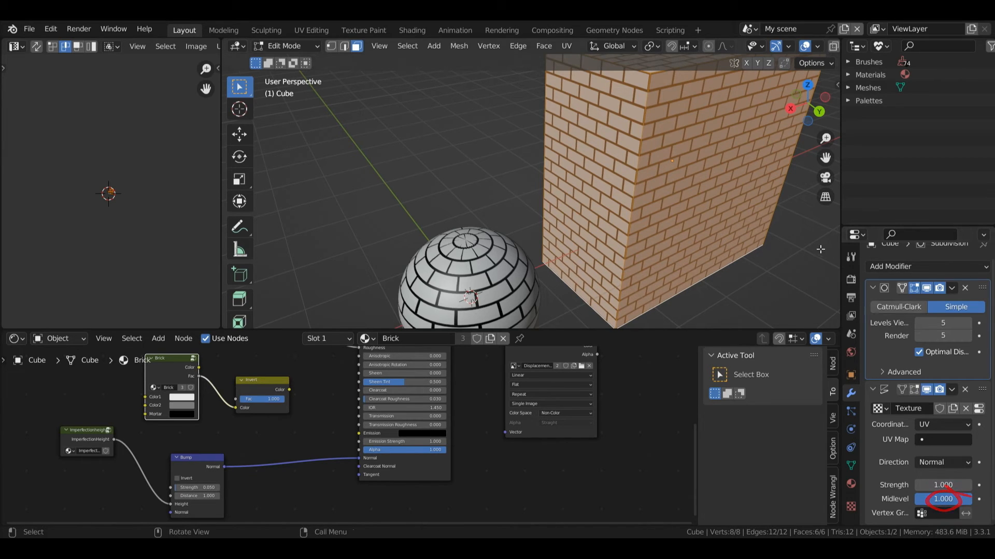
pyautogui.hotkey('ctrl', 'Tab')
pyautogui.click(705, 142)
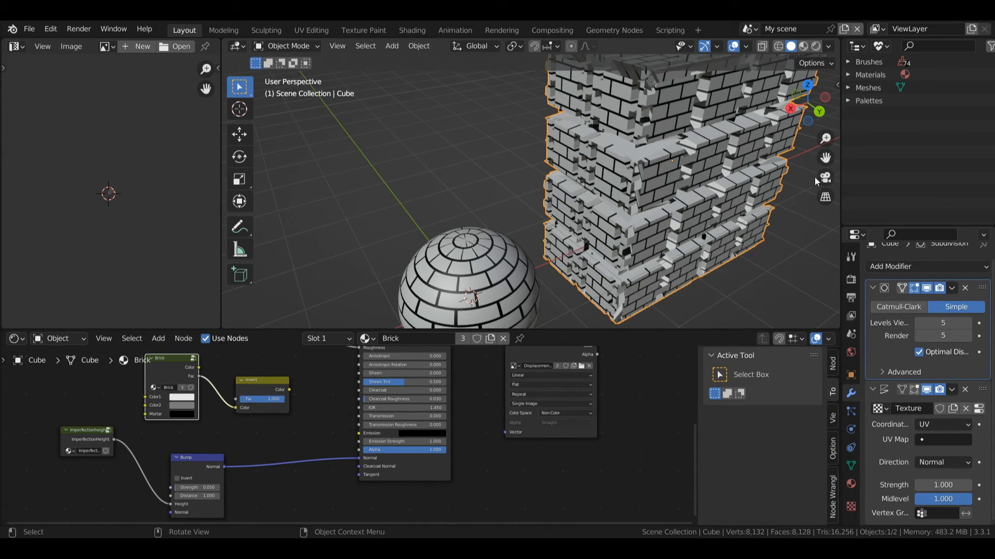
pyautogui.moveTo(810, 139); pyautogui.dragTo(786, 156, button='middle')
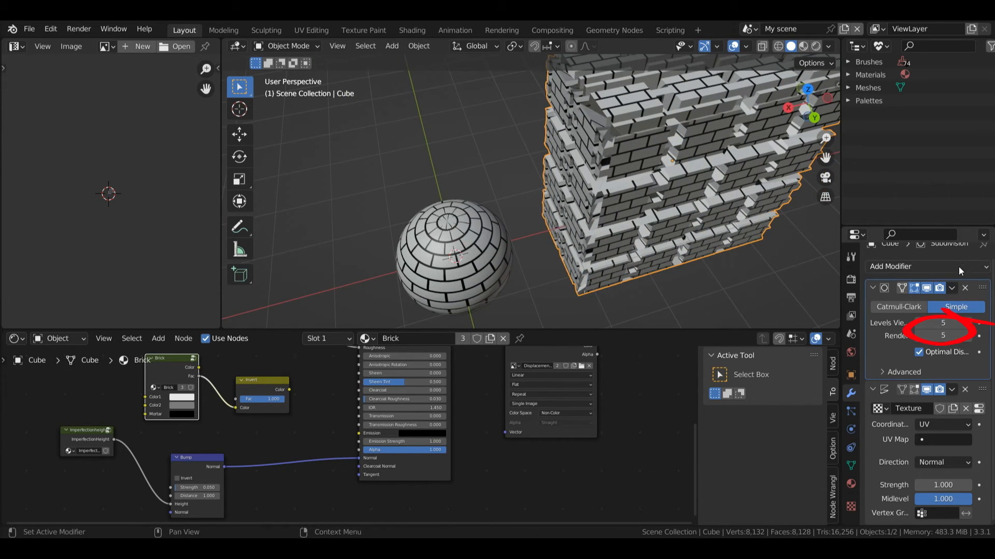
pyautogui.click(966, 323)
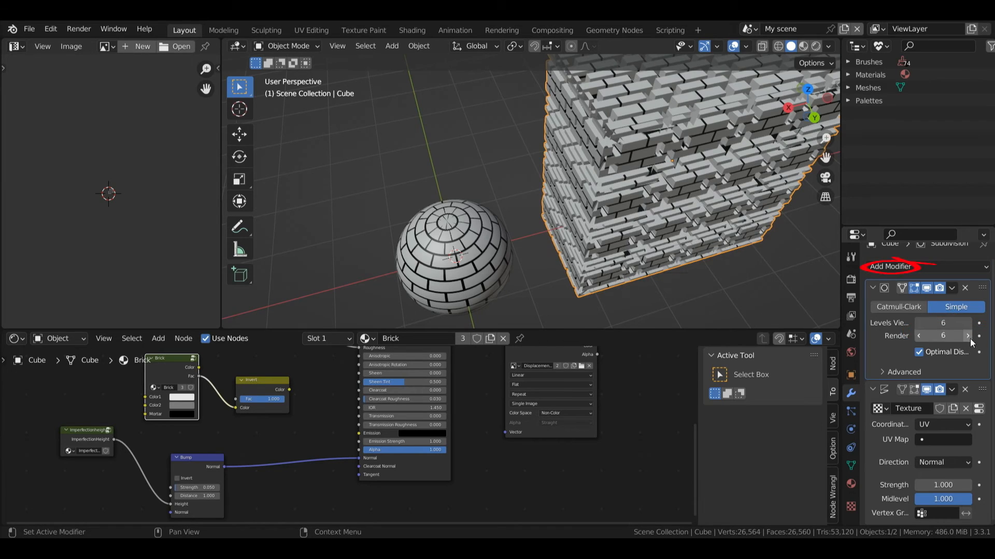
# Add a second Subdivision Surface modifier to the cube, move it first in the stack and set it to Simple with 3 viewport levels.
pyautogui.click(963, 266)
pyautogui.click(769, 496)
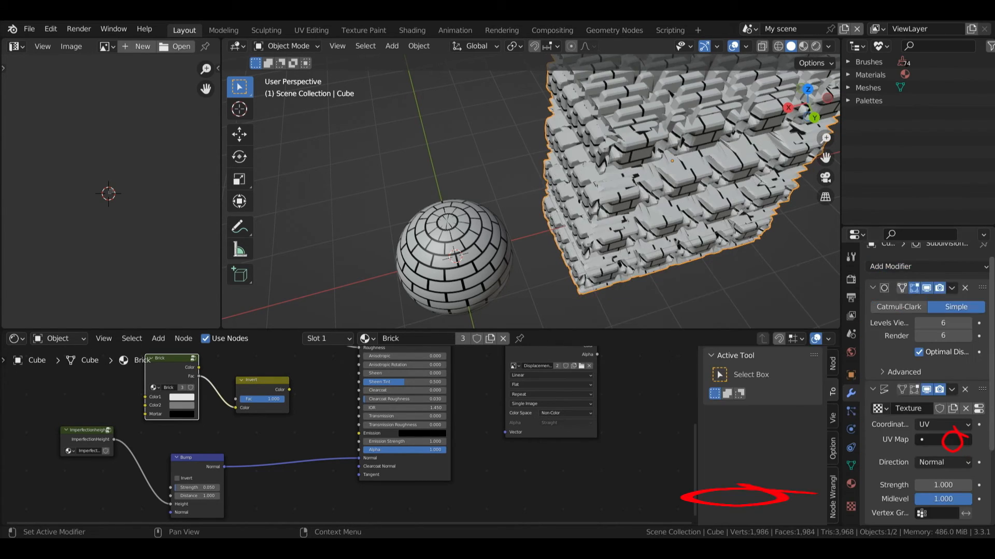
pyautogui.scroll(-4, 951, 440)
pyautogui.click(951, 440)
pyautogui.click(914, 498)
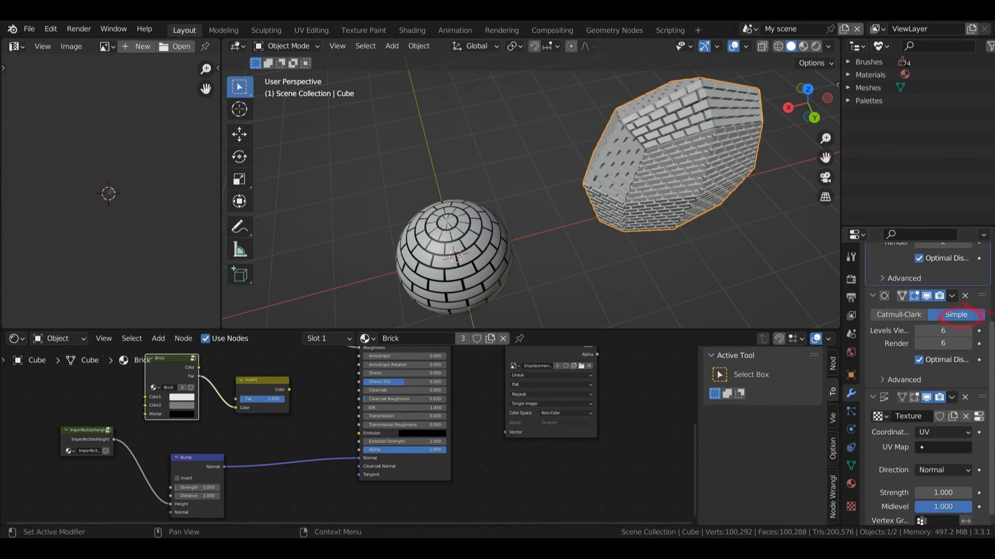
pyautogui.scroll(5, 950, 316)
pyautogui.click(953, 317)
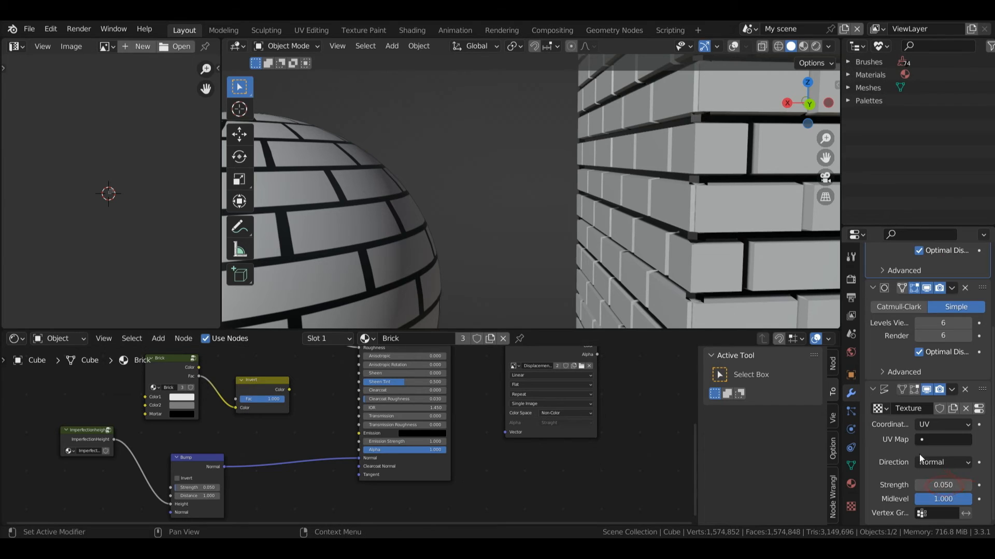
# Set the cube's Displace strength to 0.03 and view the whole displaced brick wall.
pyautogui.click(964, 484)
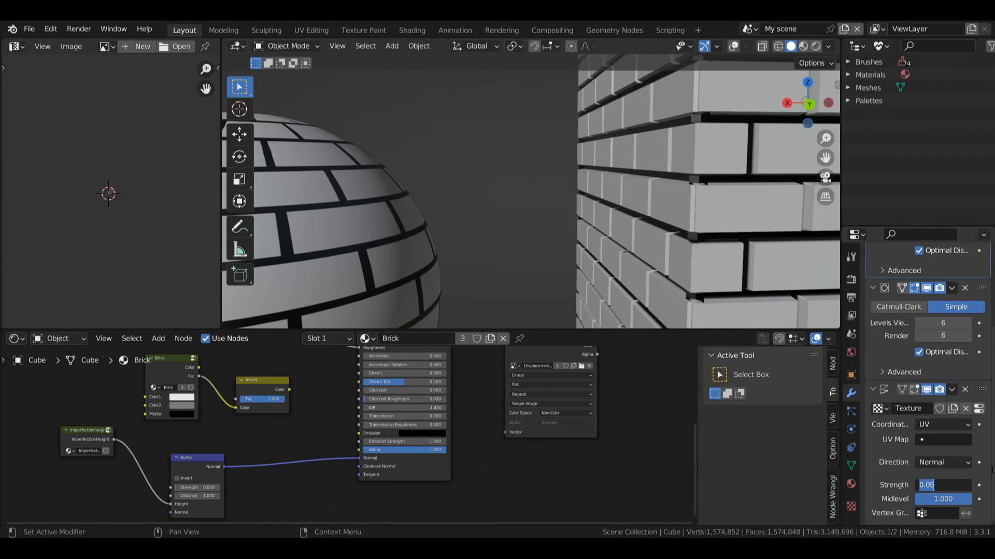
pyautogui.write('0.03')
pyautogui.press('Return')
pyautogui.moveTo(818, 89)
pyautogui.mouseDown()
pyautogui.moveTo(808, 113)
pyautogui.moveTo(826, 316)
pyautogui.moveTo(816, 104)
pyautogui.moveTo(802, 88)
pyautogui.mouseUp()
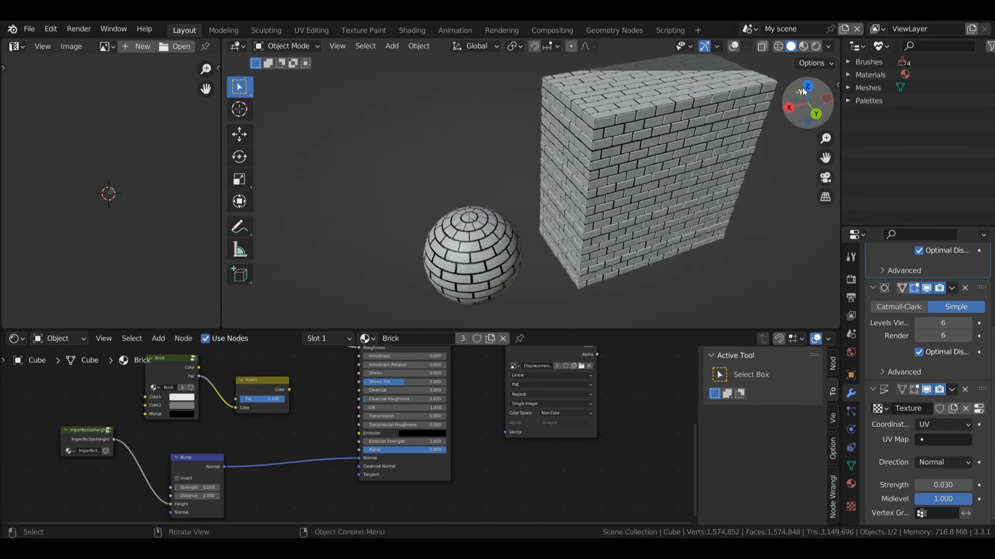
# Set the render levels of the cube's first Subdivision modifier to 3 and select the sphere.
pyautogui.scroll(3, 986, 301)
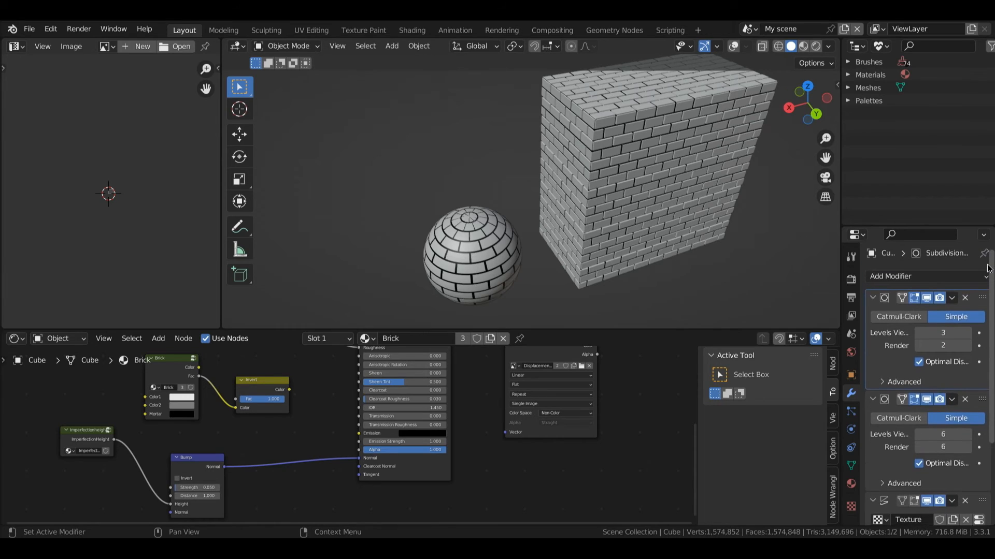
pyautogui.click(967, 295)
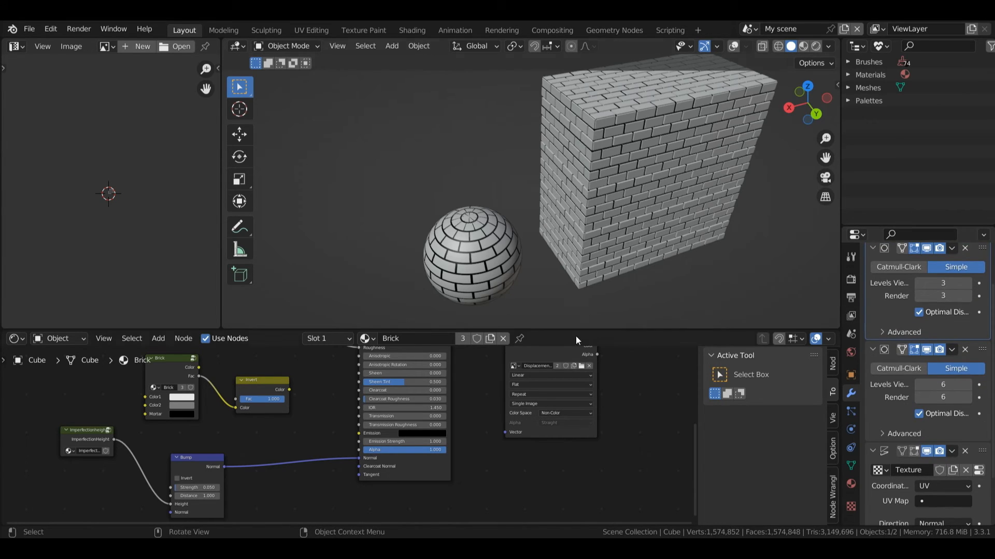
pyautogui.click(478, 248)
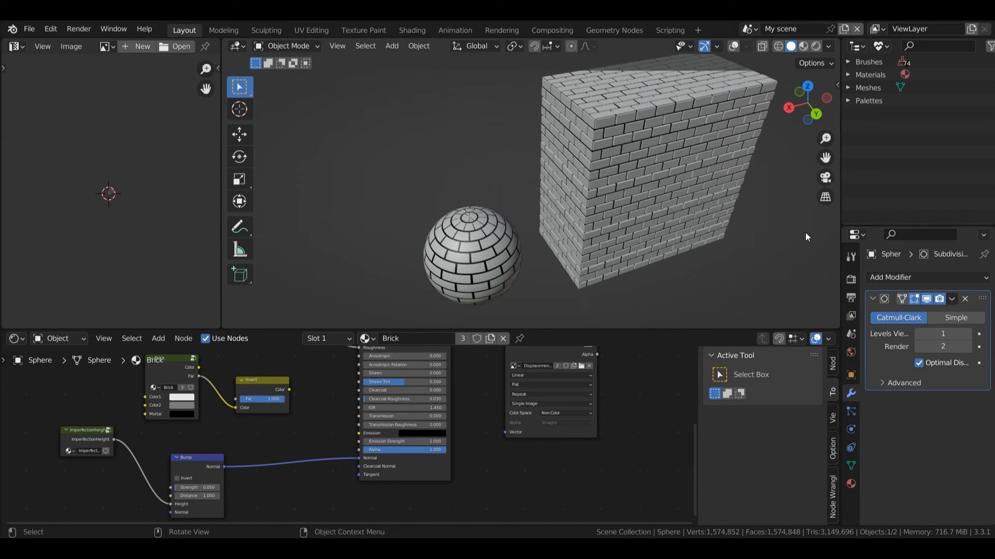
# Add a Displace modifier to the sphere using the cube's existing texture with UV coordinates, and set its Subdivision viewport levels to 5.
pyautogui.click(675, 189)
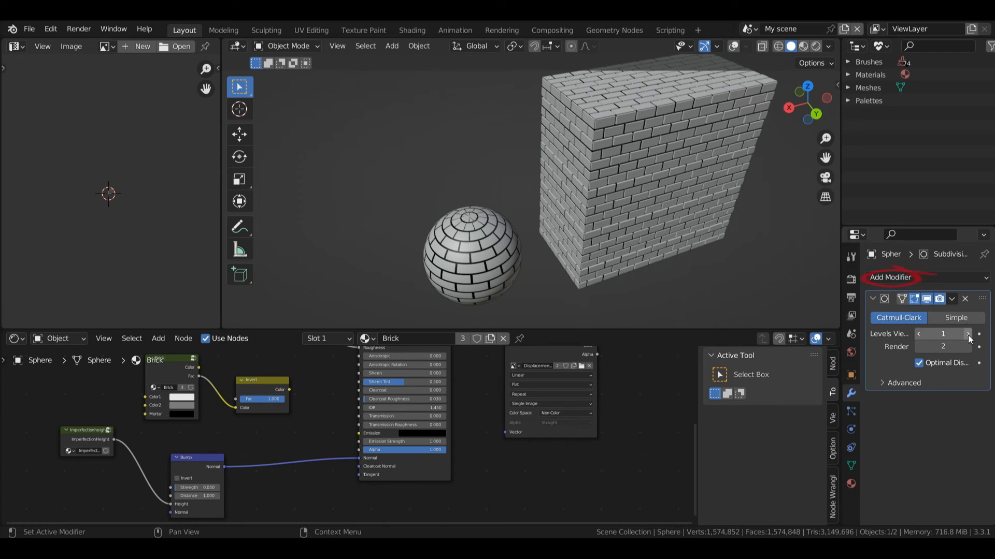
pyautogui.click(917, 279)
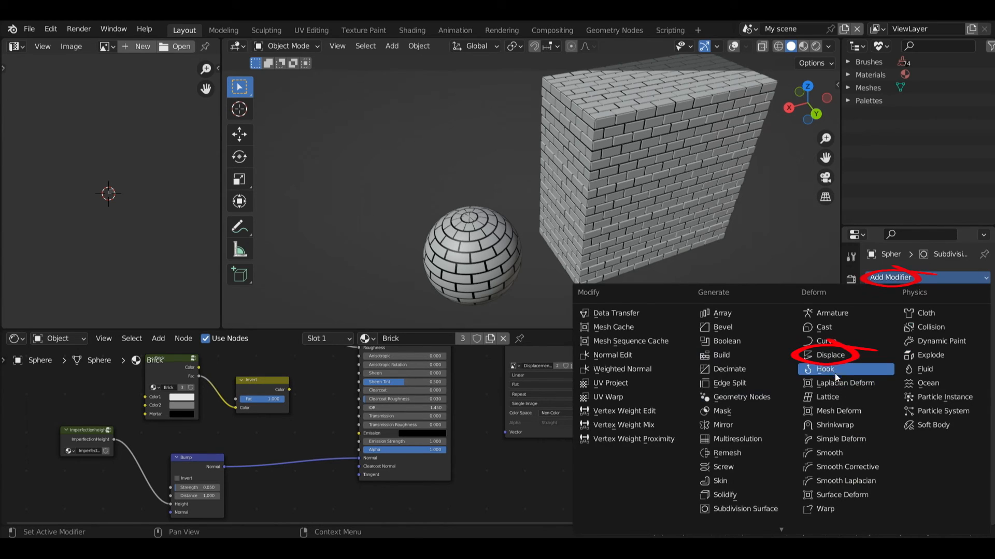
pyautogui.click(829, 355)
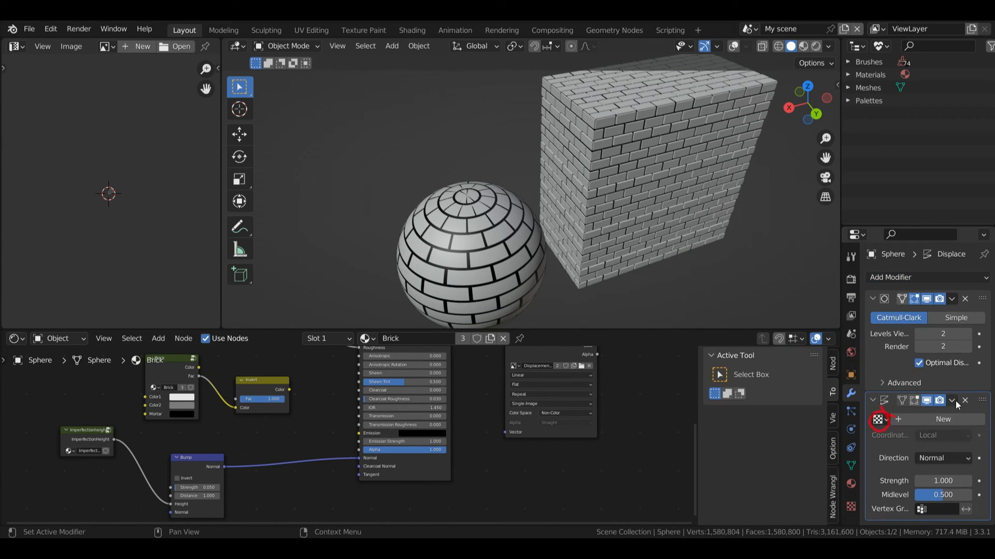
pyautogui.click(948, 419)
pyautogui.moveTo(916, 338); pyautogui.dragTo(948, 337)
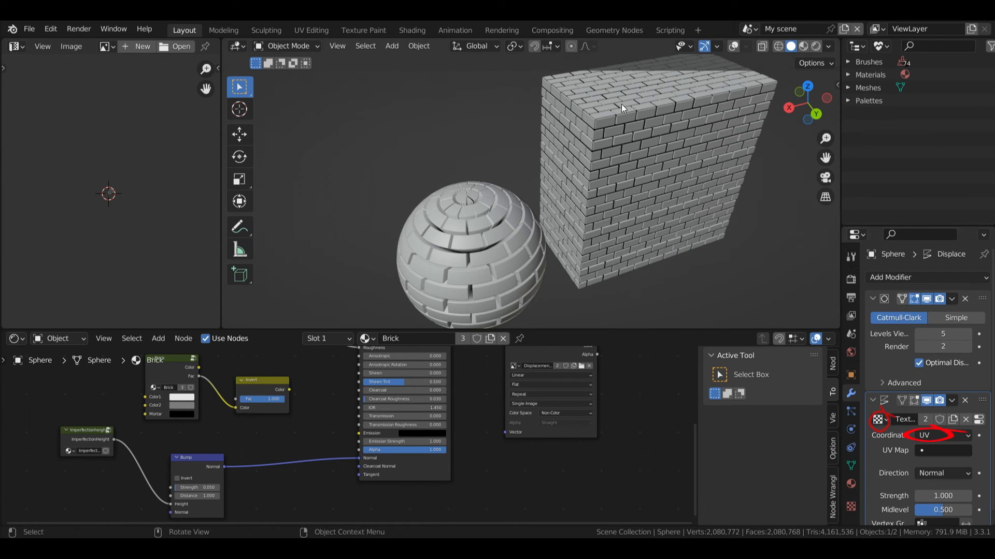
# Set the sphere's Displace midlevel to 1 and strength to 0.03.
pyautogui.moveTo(800, 115); pyautogui.dragTo(768, 150)
pyautogui.moveTo(949, 510); pyautogui.dragTo(972, 509)
pyautogui.click(941, 496)
pyautogui.write('0.03')
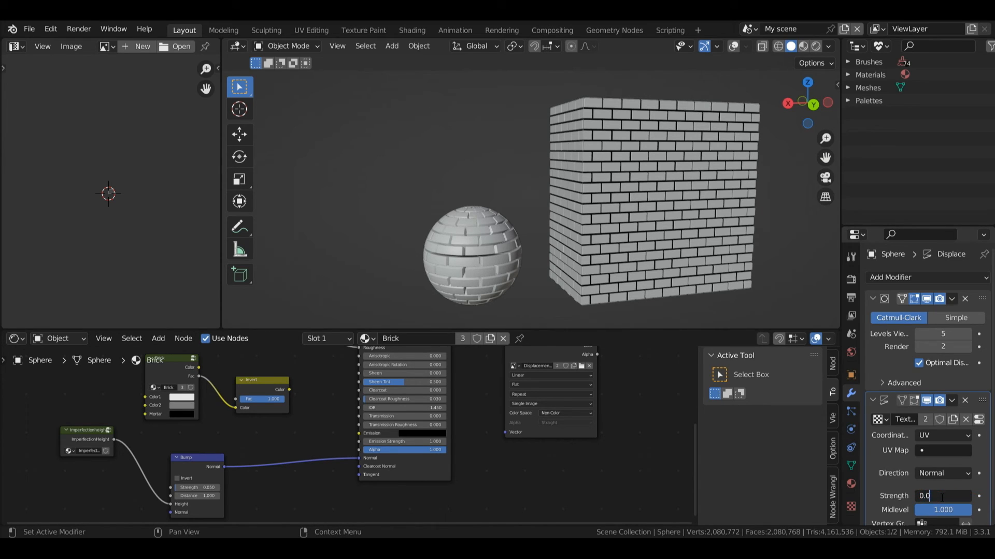
pyautogui.press('Return')
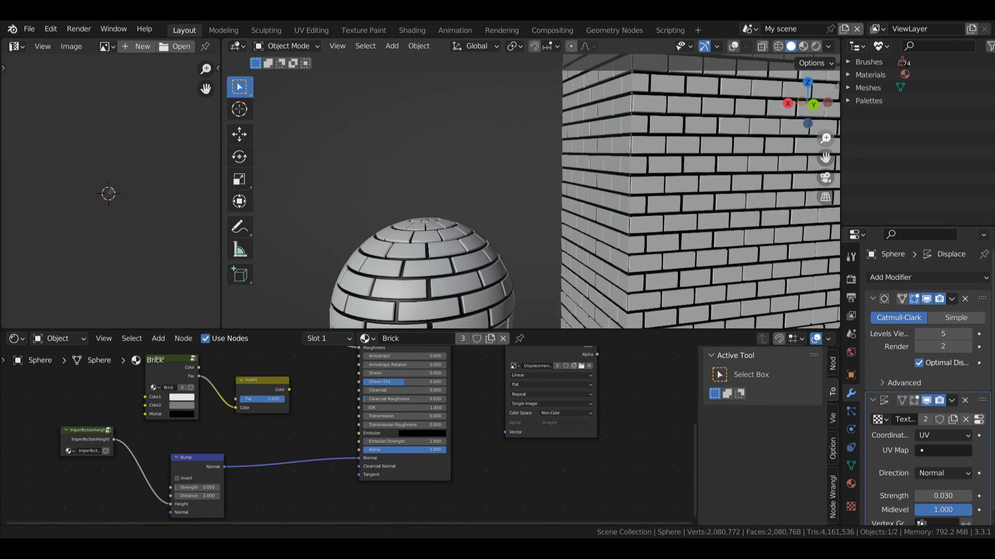
# Set the sphere's Subdivision viewport levels to 6 and view both brick objects in rendered shading.
pyautogui.moveTo(825, 139); pyautogui.dragTo(825, 147)
pyautogui.moveTo(790, 100); pyautogui.dragTo(427, 214)
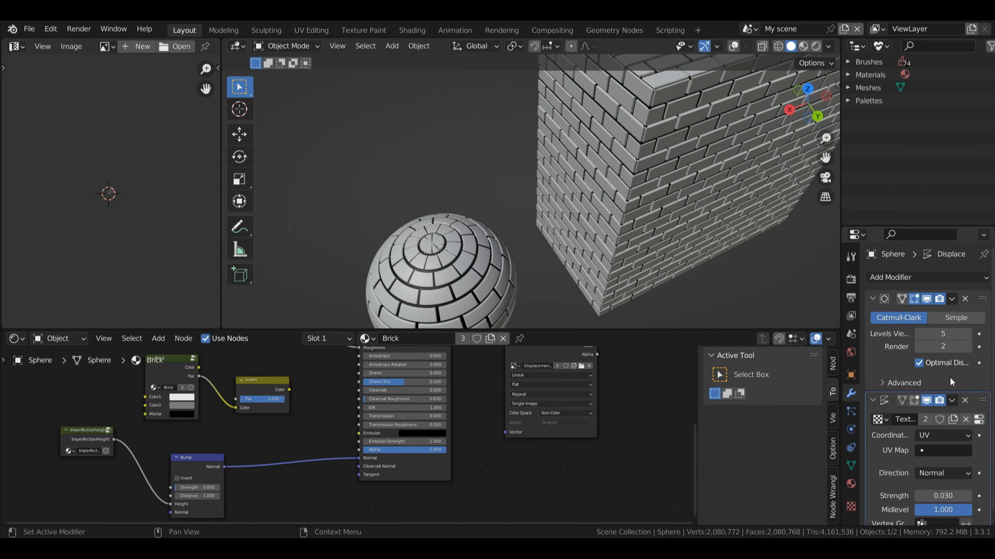
pyautogui.click(968, 334)
pyautogui.moveTo(813, 104); pyautogui.dragTo(823, 179)
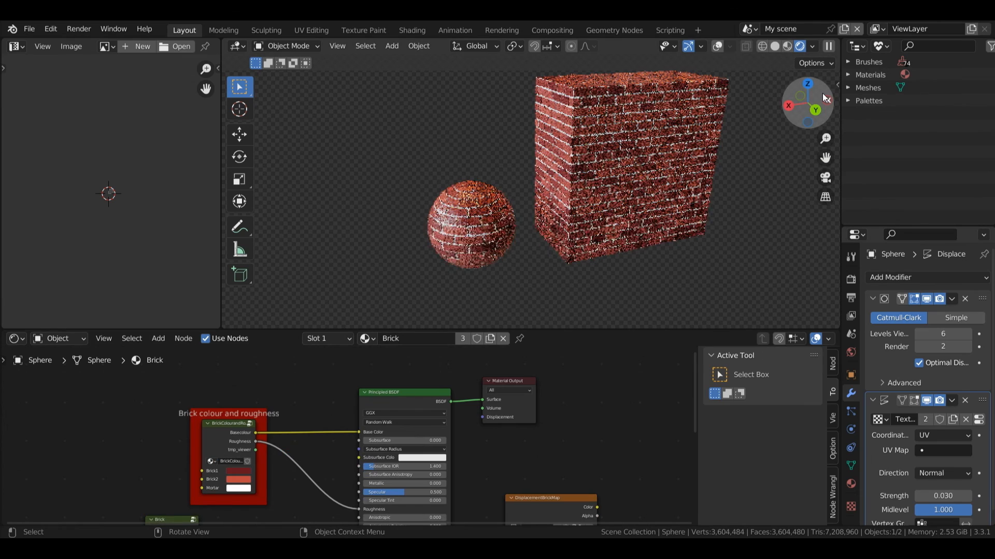